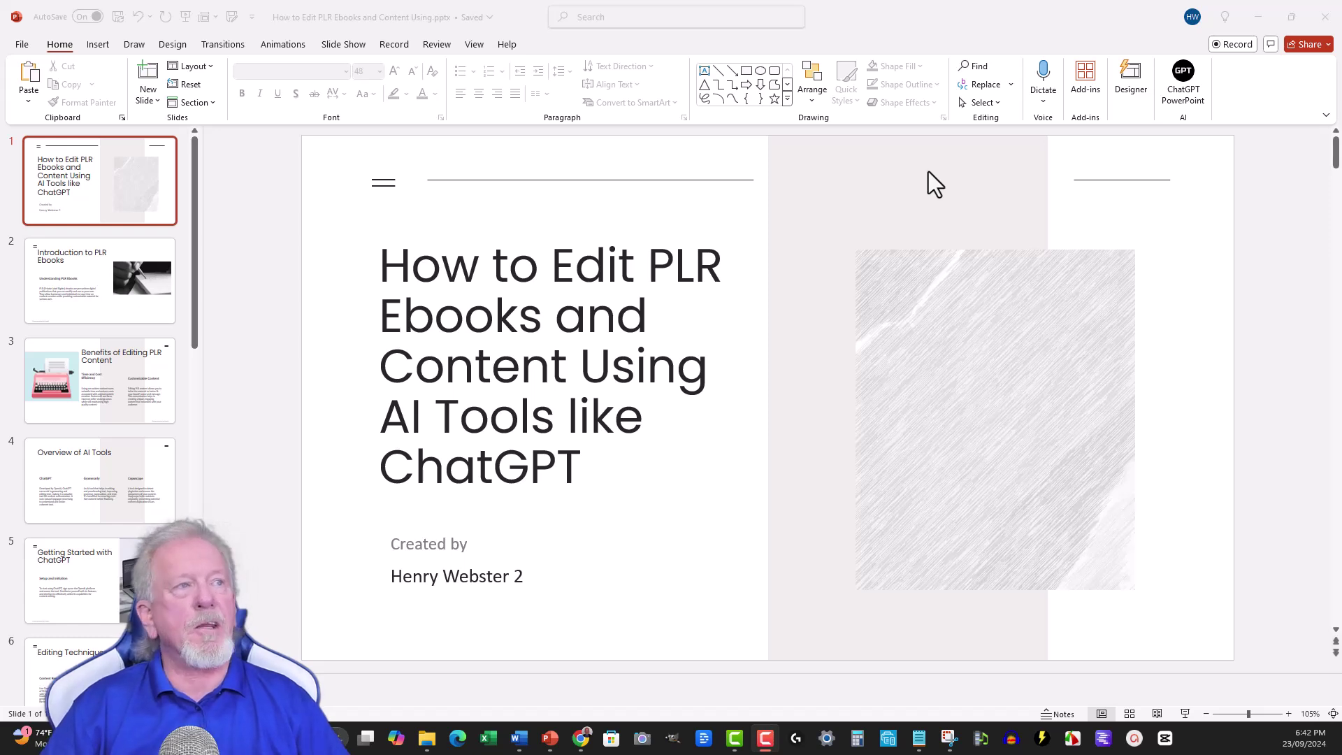
Step: Bring the PowerPoint deck forward and browse the add-ins list, then close it
{"action": "left_click", "coordinate": [901, 23]}
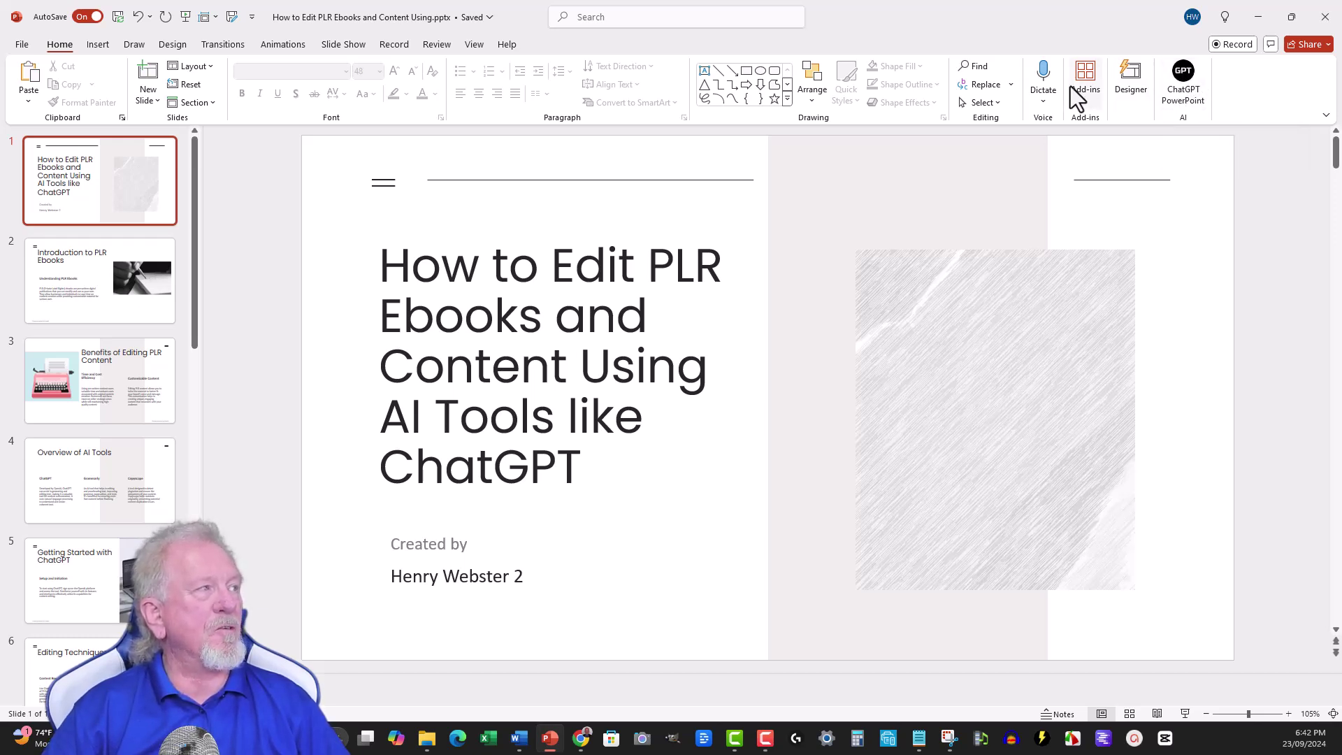
{"action": "left_click", "coordinate": [1082, 68]}
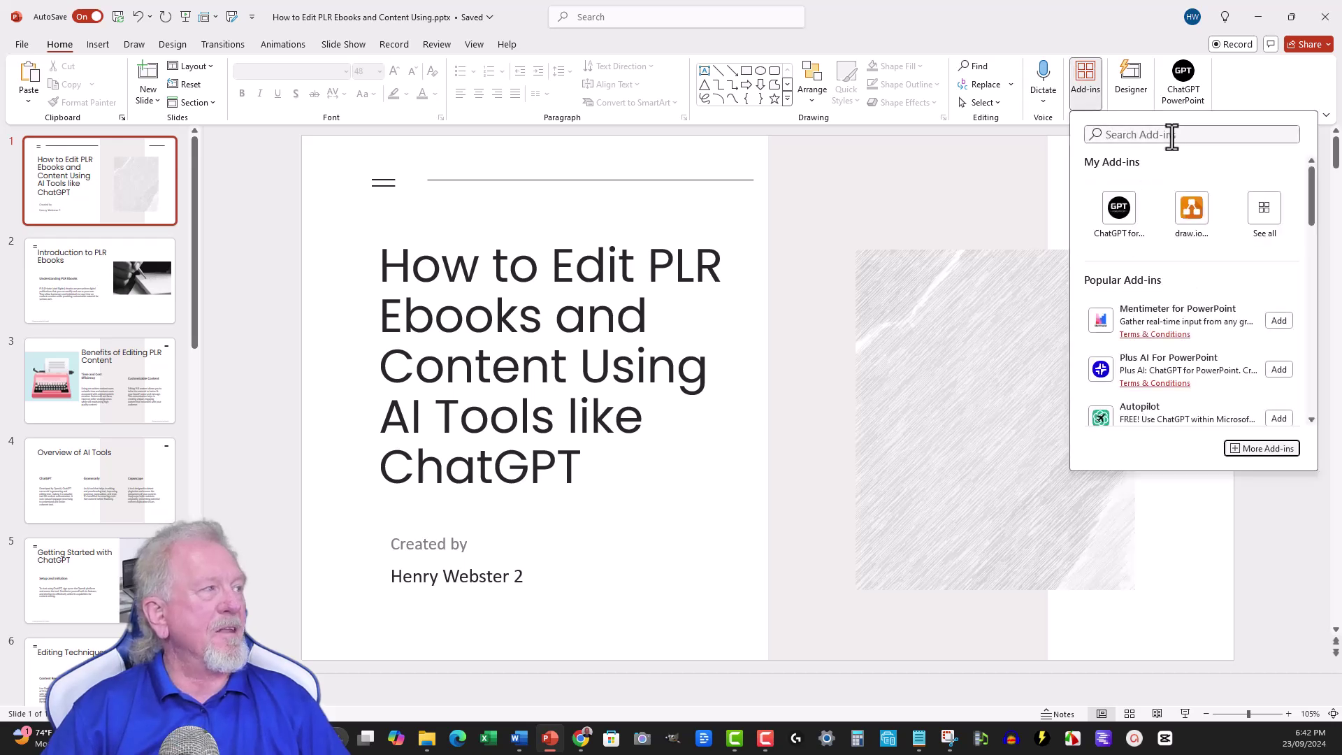
{"action": "left_click", "coordinate": [1172, 135]}
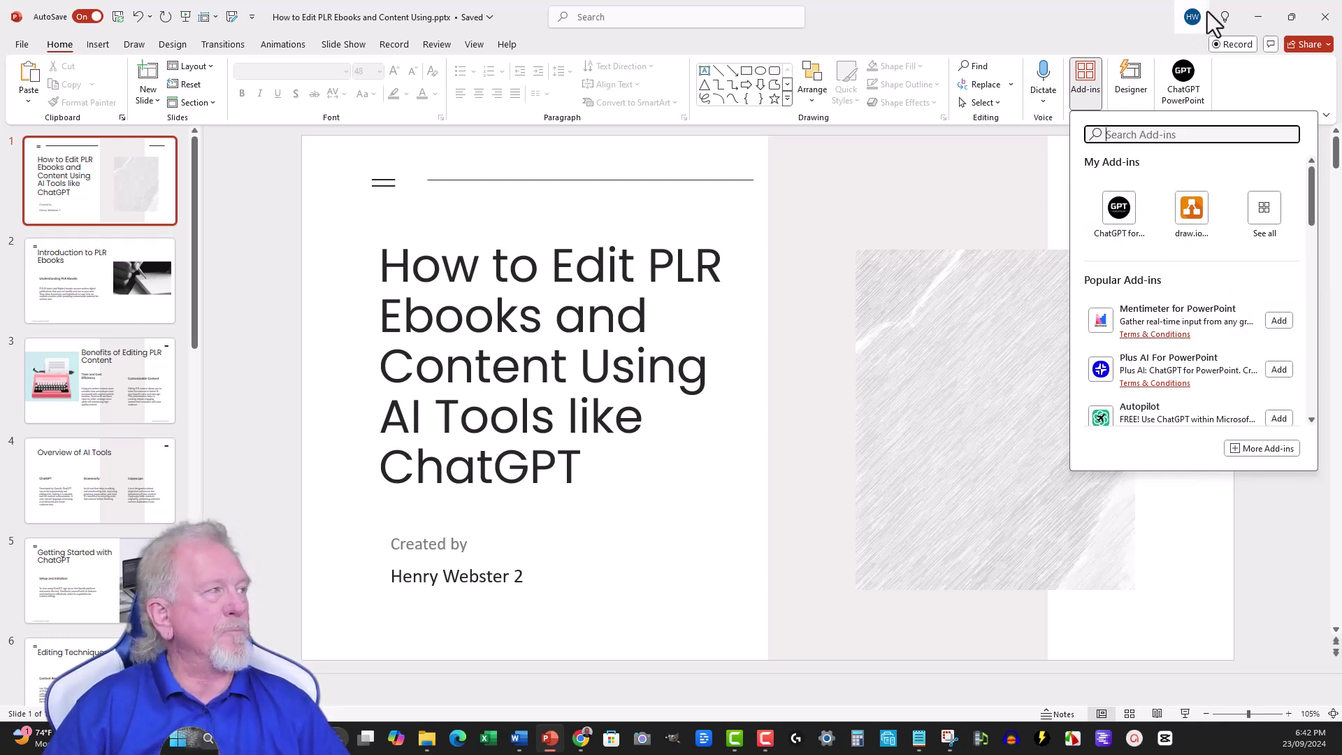
{"action": "left_click", "coordinate": [898, 188]}
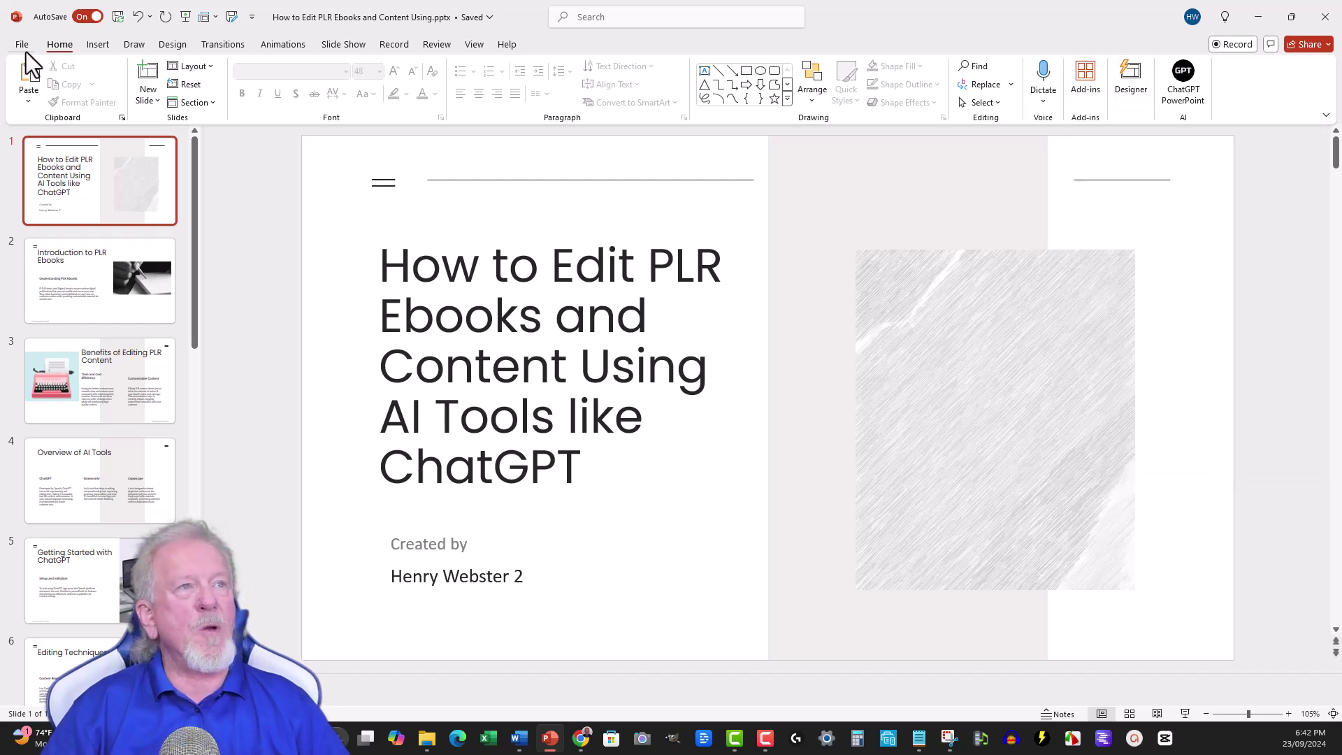
Step: Open the ChatGPT for PowerPoint panel at its Create from Topic form
{"action": "left_click", "coordinate": [1181, 77]}
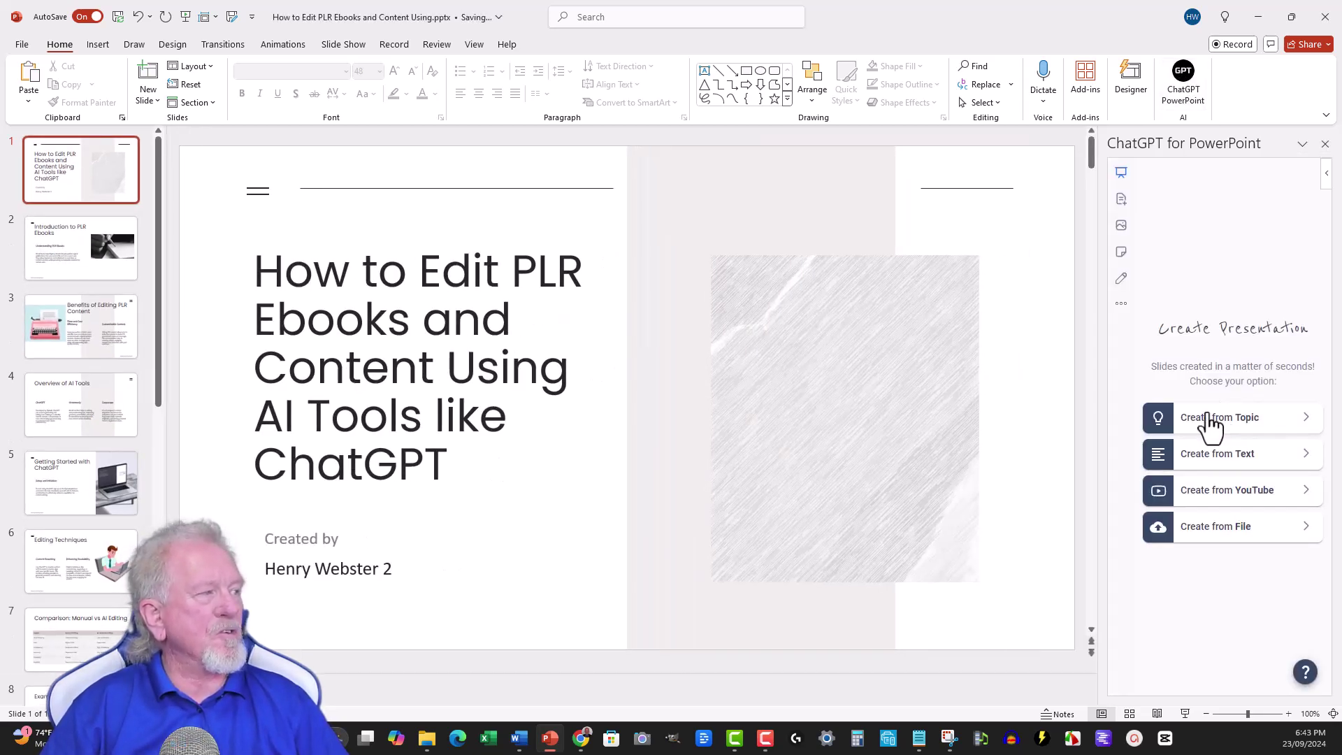
{"action": "left_click", "coordinate": [1197, 421]}
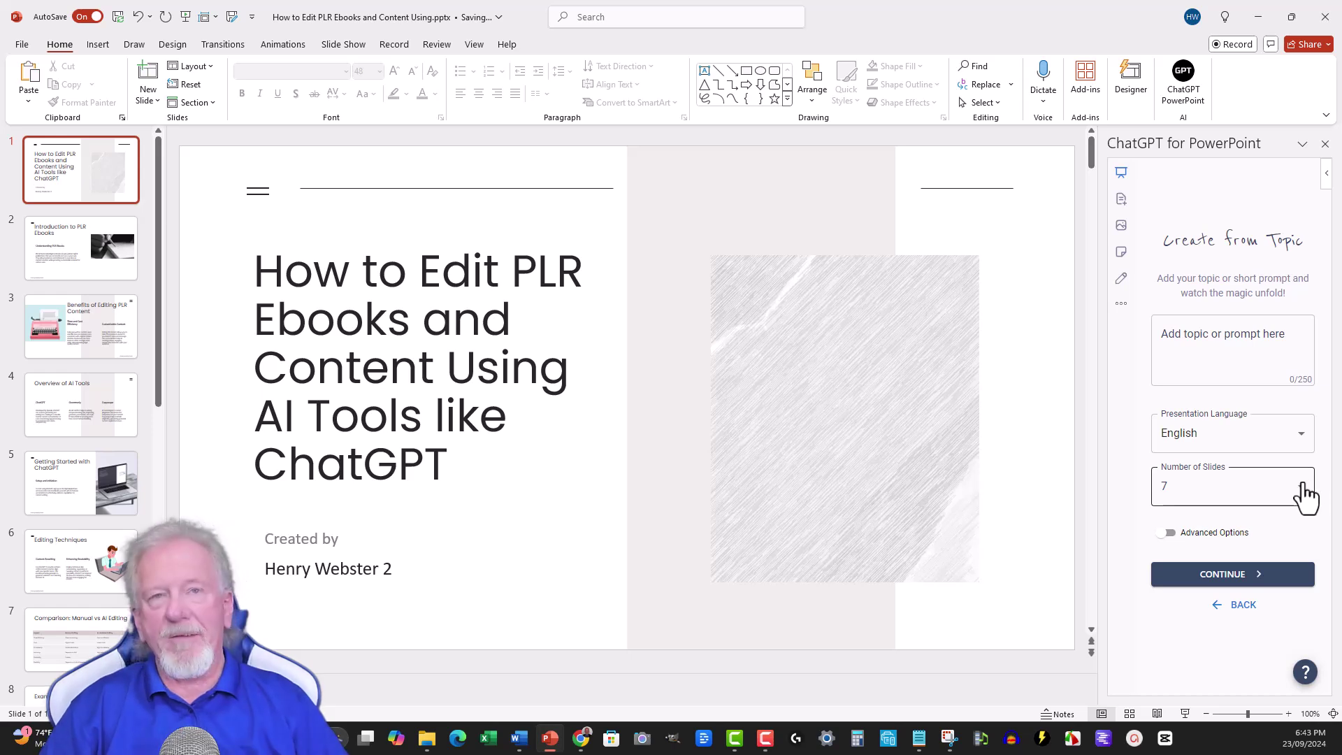
{"action": "mouse_move", "coordinate": [1282, 442]}
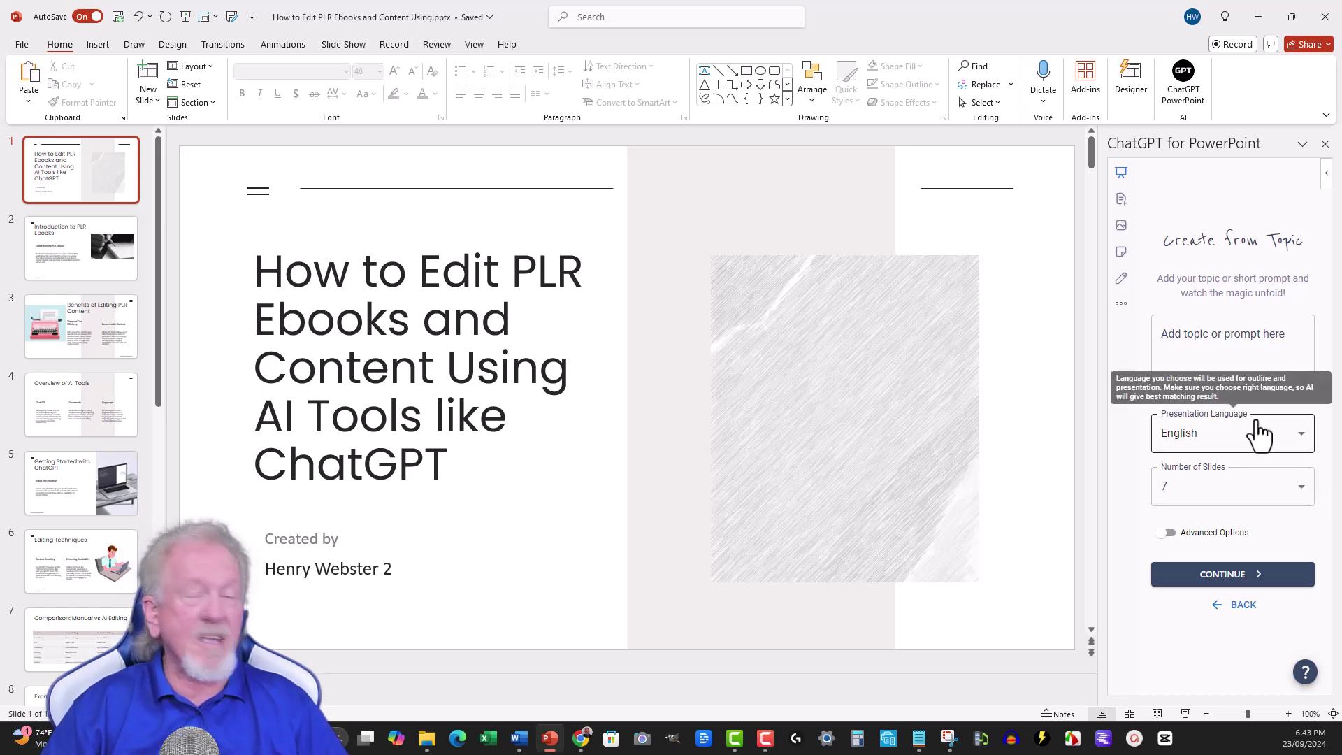
Step: Look through the Number of Slides choices without changing them
{"action": "left_click", "coordinate": [1298, 489]}
{"action": "scroll", "coordinate": [1228, 530], "scroll_direction": "down", "scroll_amount": 2}
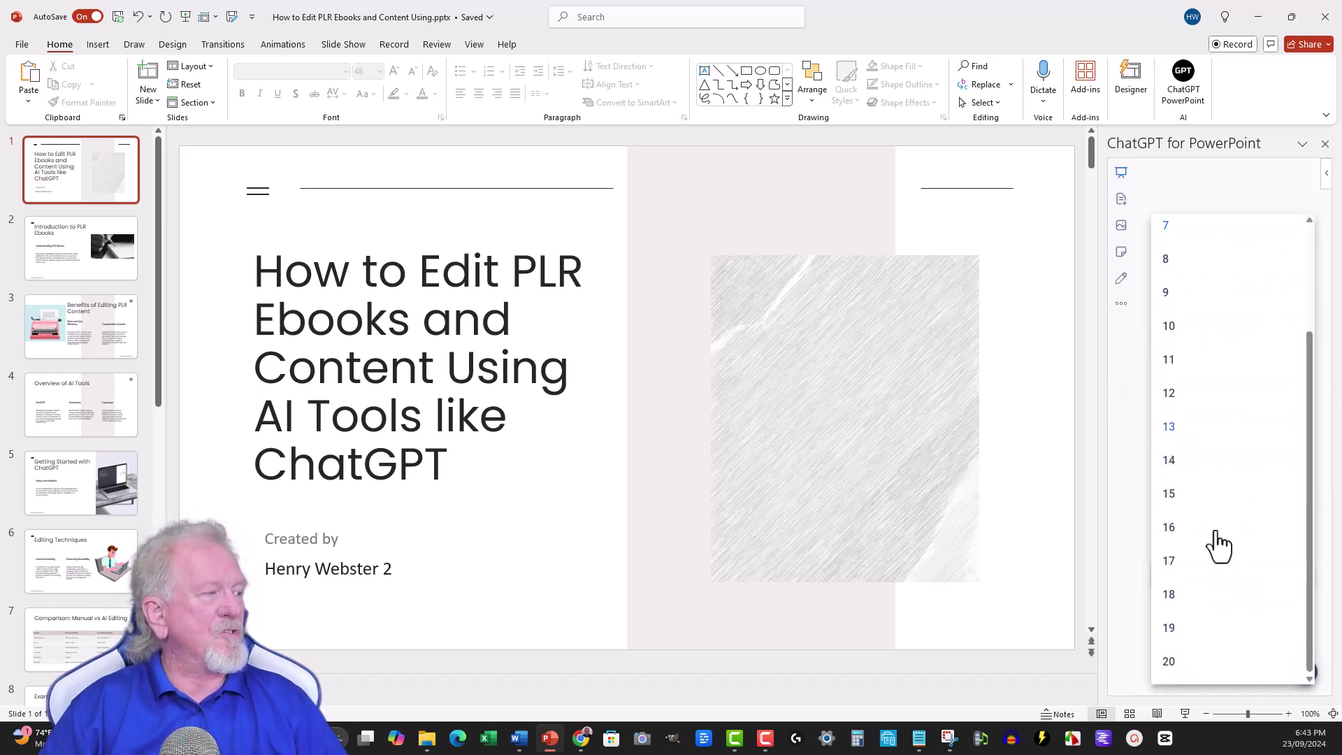
{"action": "left_click", "coordinate": [1126, 439]}
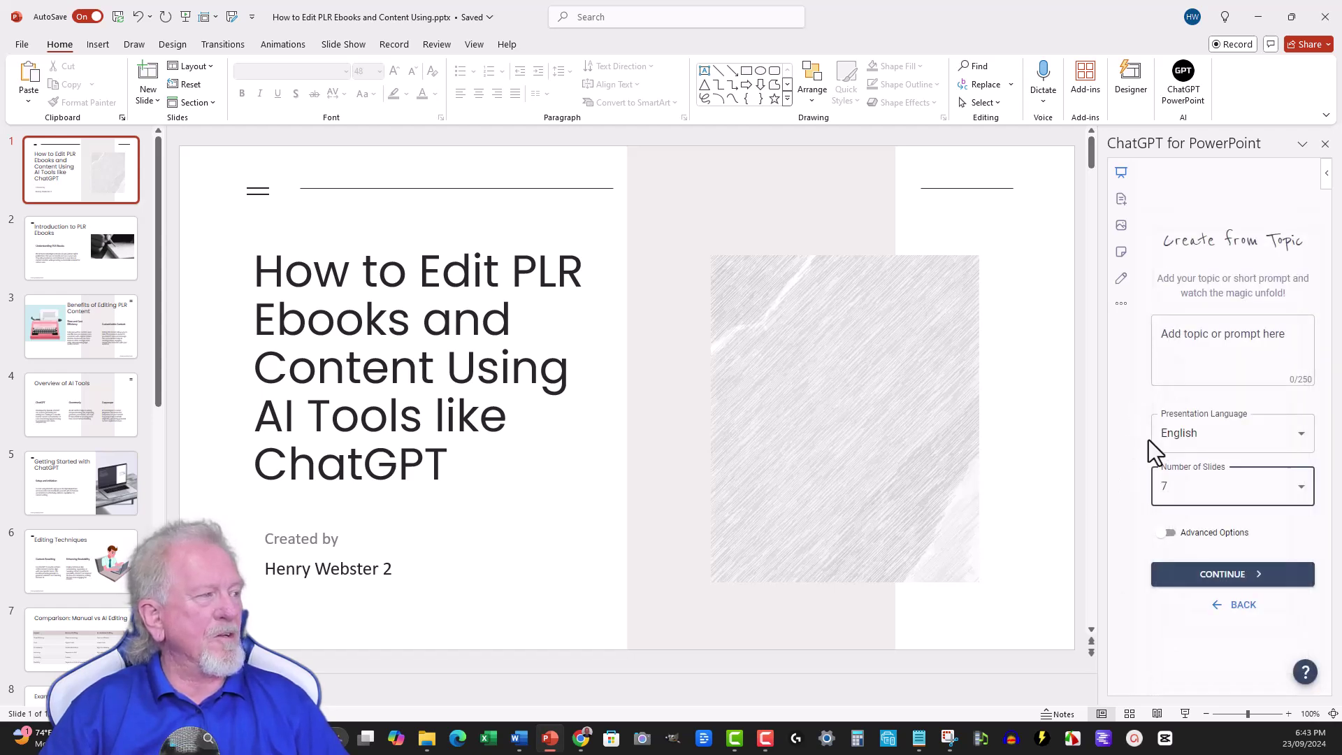
{"action": "left_click", "coordinate": [1305, 499]}
{"action": "scroll", "coordinate": [309, 410], "scroll_direction": "down", "scroll_amount": 5}
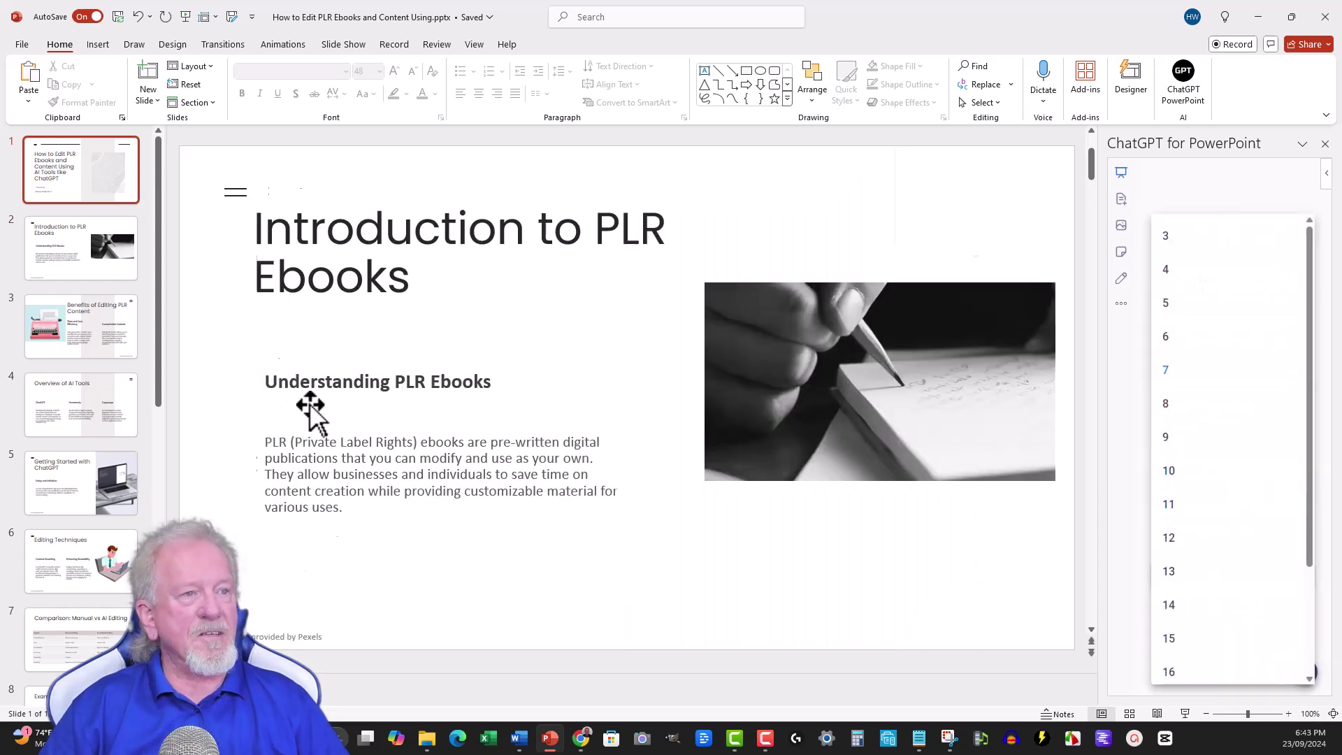
{"action": "scroll", "coordinate": [52, 446], "scroll_direction": "down", "scroll_amount": 6}
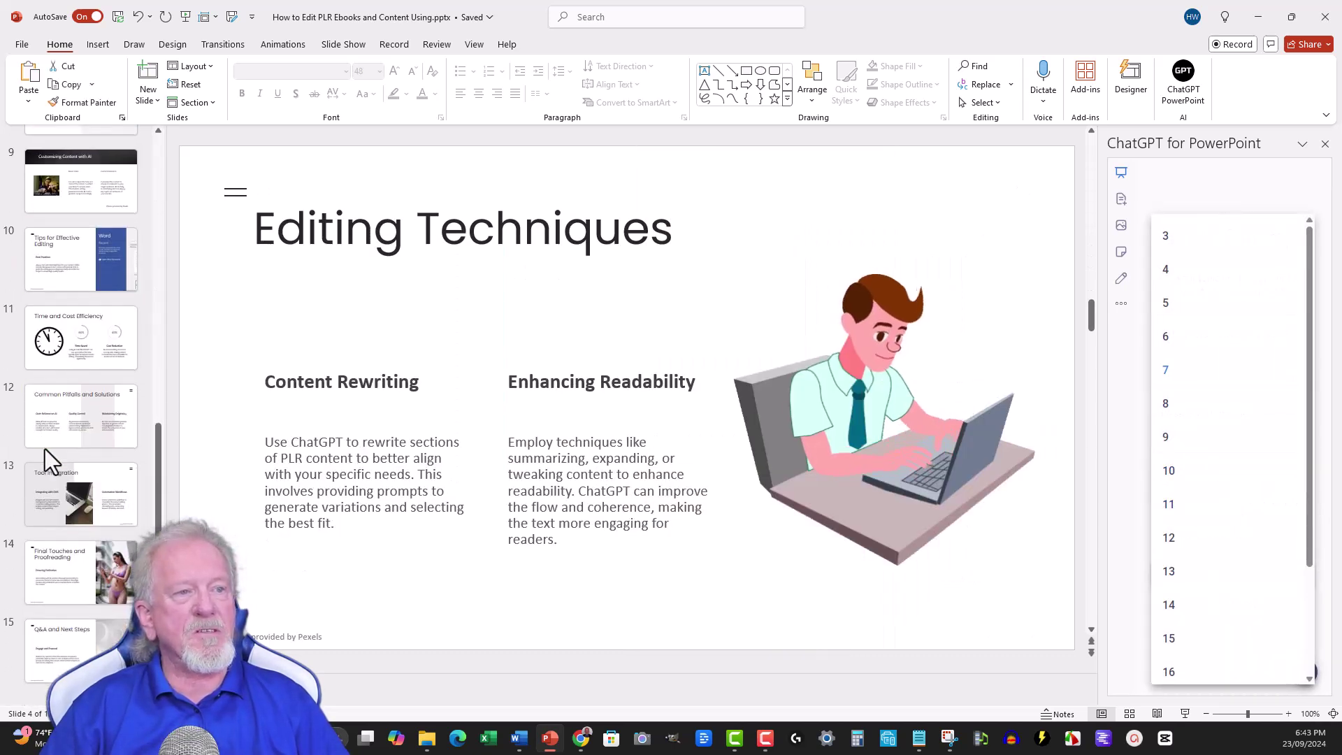
{"action": "scroll", "coordinate": [129, 433], "scroll_direction": "up", "scroll_amount": 7}
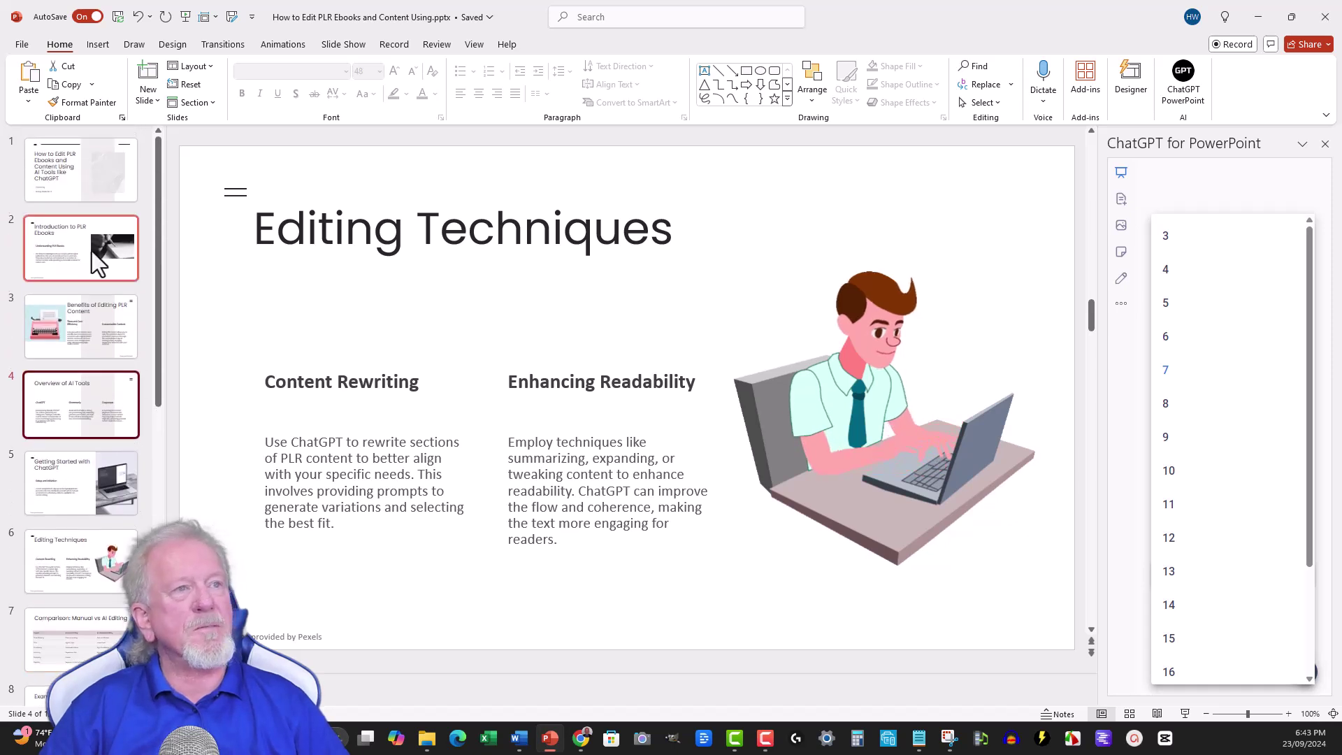
Step: Return to the title slide and recheck the slide count, keeping 7 slides
{"action": "left_click", "coordinate": [90, 158]}
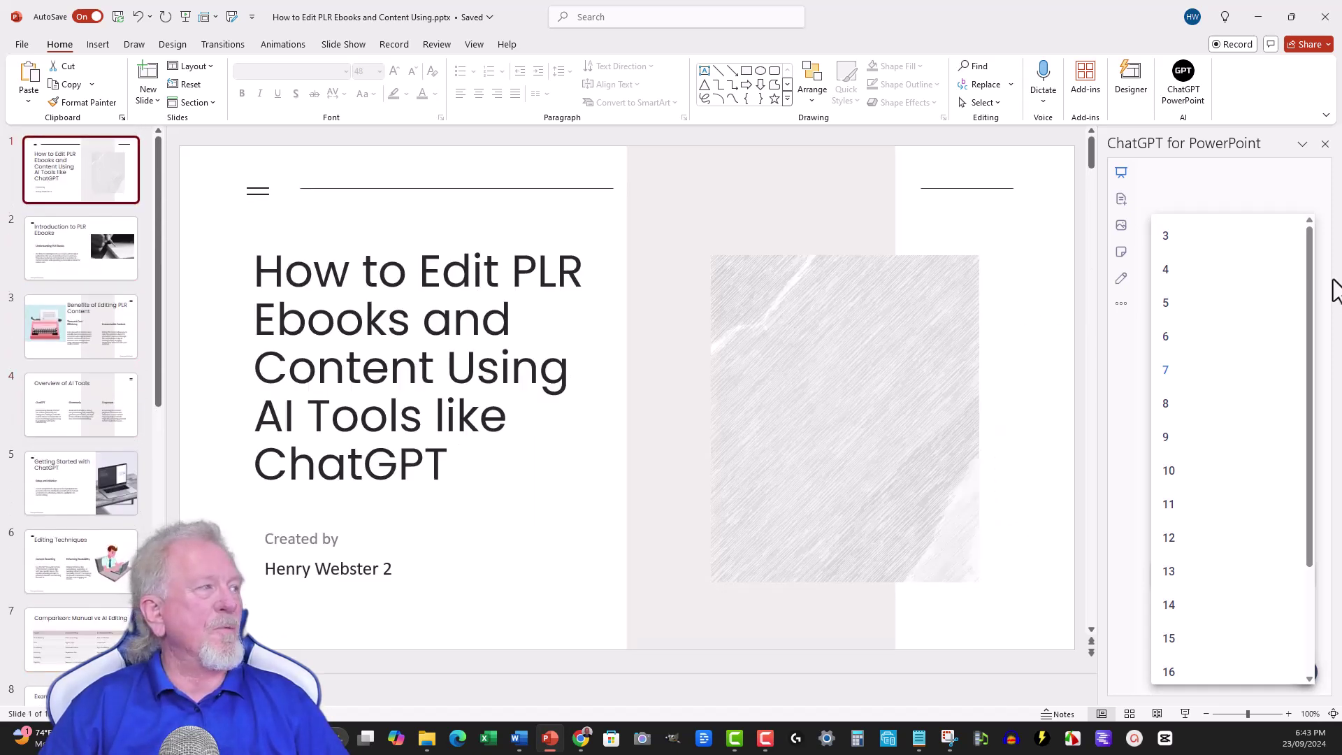
{"action": "left_click", "coordinate": [1121, 387]}
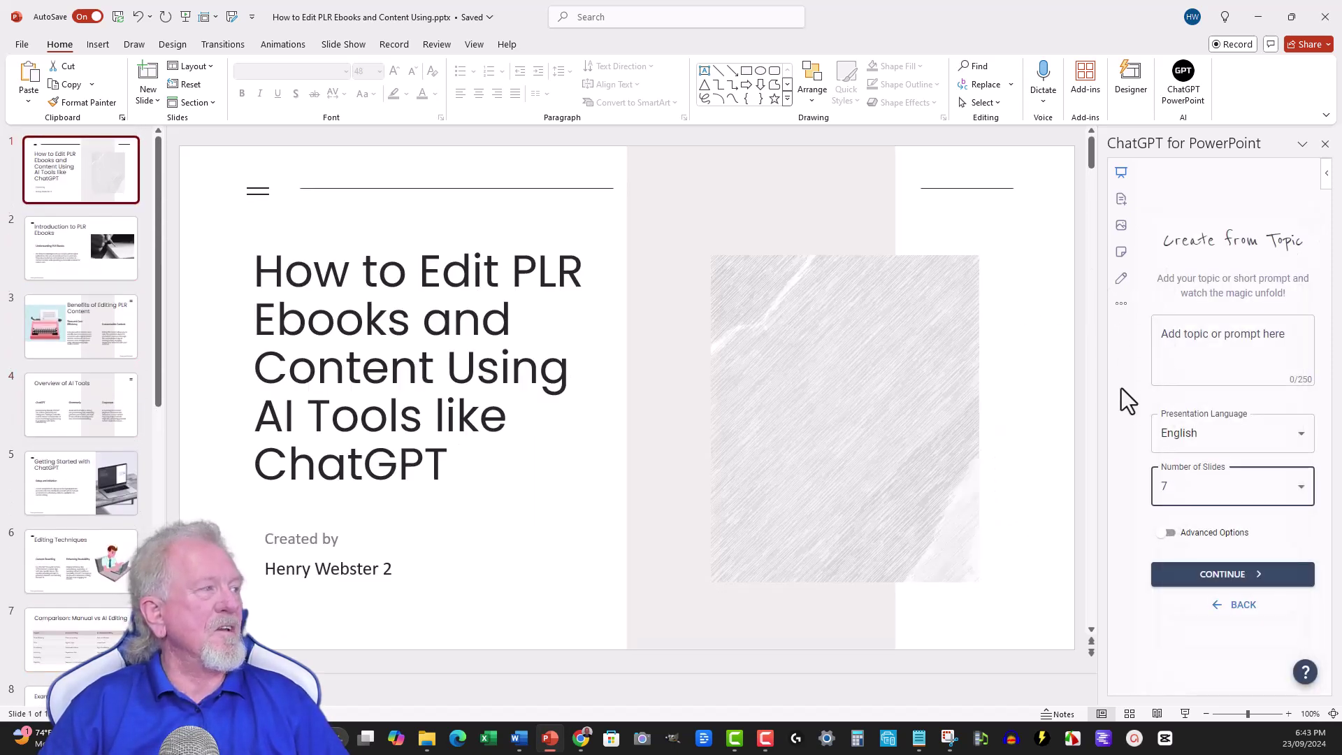
{"action": "left_click", "coordinate": [1301, 487]}
{"action": "scroll", "coordinate": [1234, 504], "scroll_direction": "down", "scroll_amount": 2}
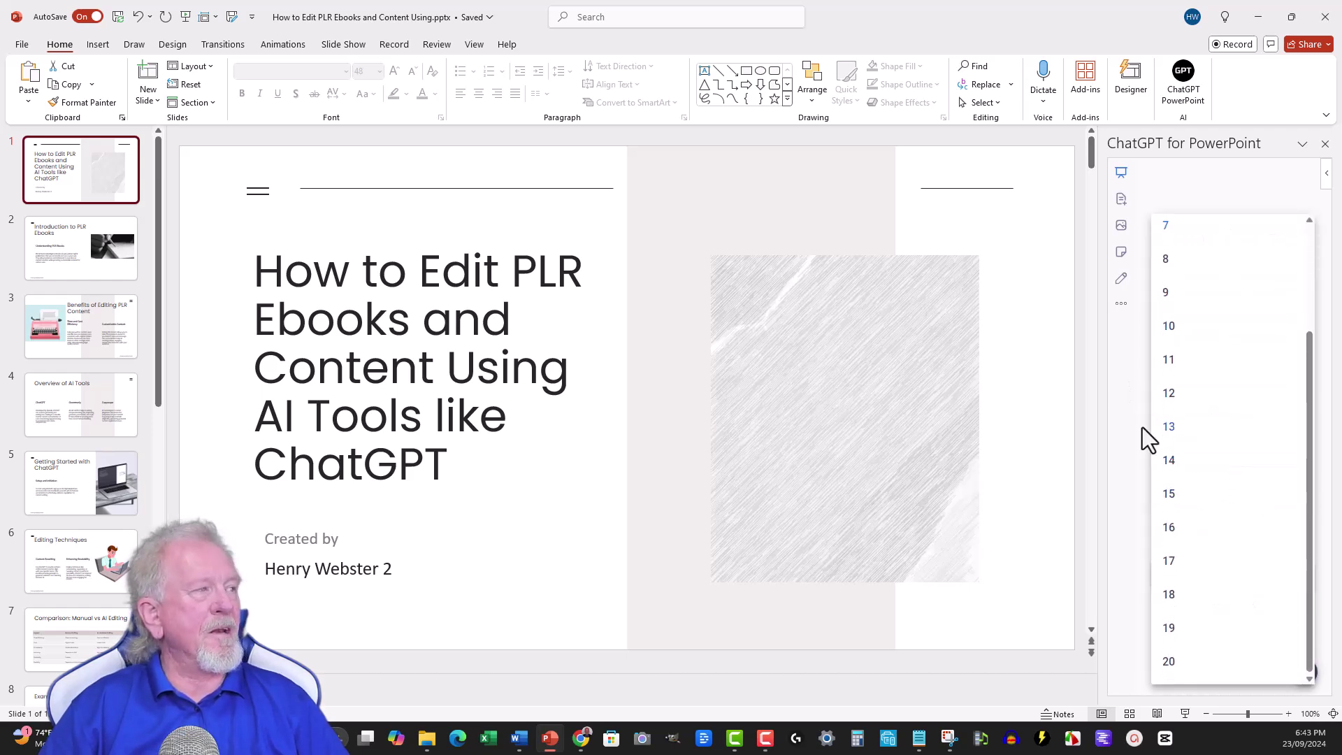
{"action": "left_click", "coordinate": [1117, 421]}
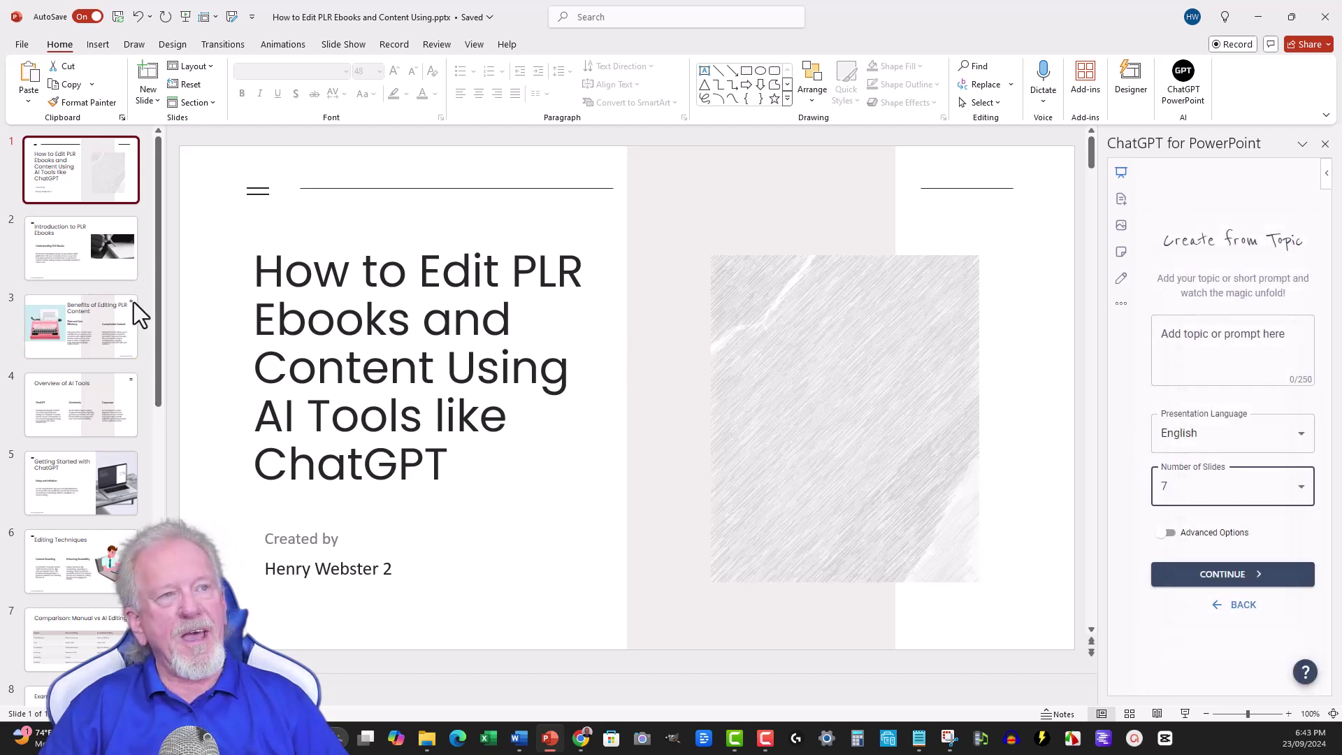
Step: Review slide 6, Editing Techniques, and slide 9, Customizing Content with AI
{"action": "left_click", "coordinate": [88, 559]}
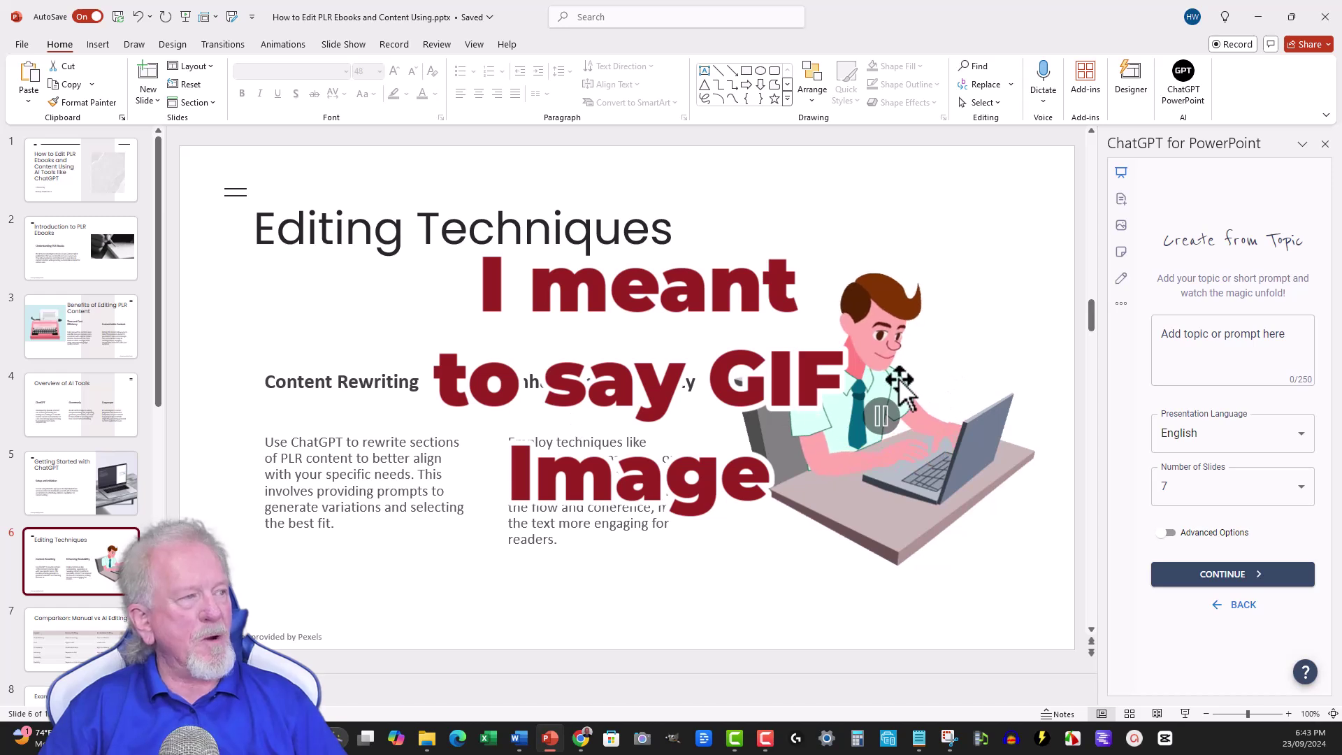
{"action": "scroll", "coordinate": [61, 580], "scroll_direction": "down", "scroll_amount": 3}
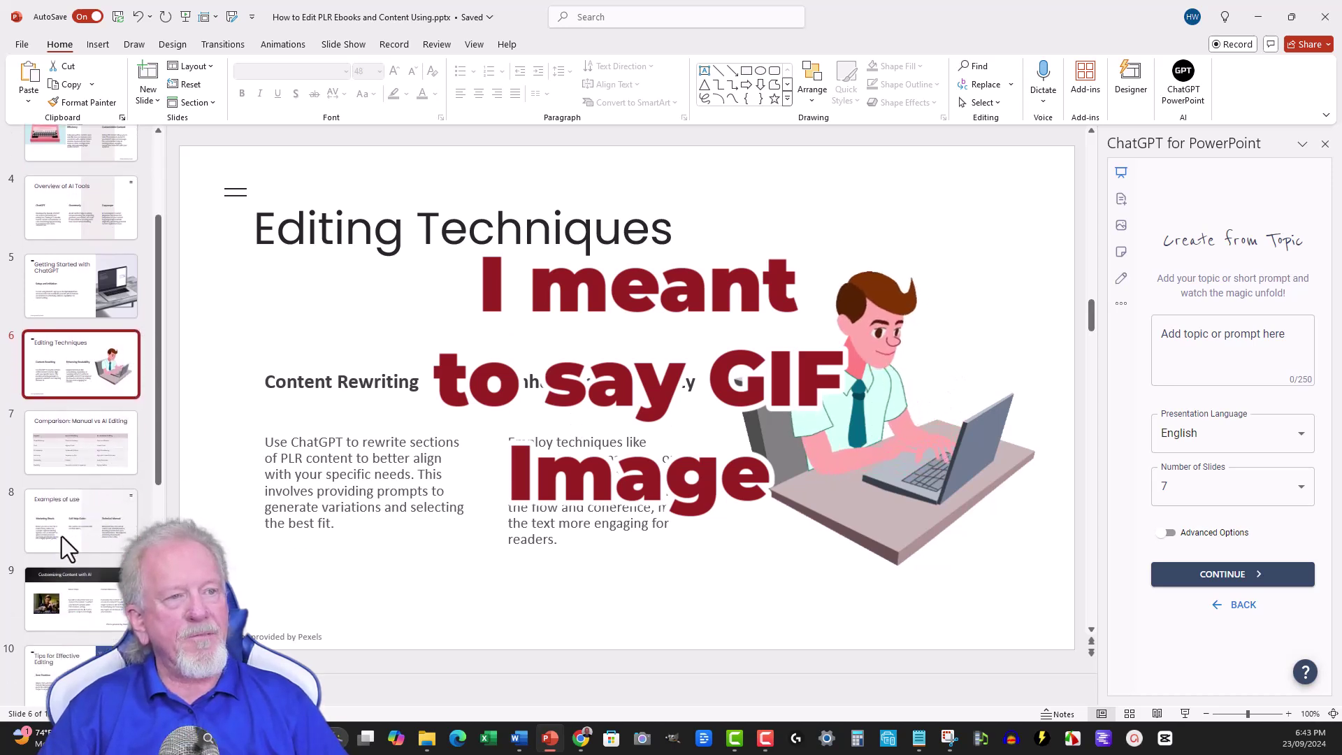
{"action": "left_click", "coordinate": [57, 577]}
{"action": "mouse_move", "coordinate": [353, 449]}
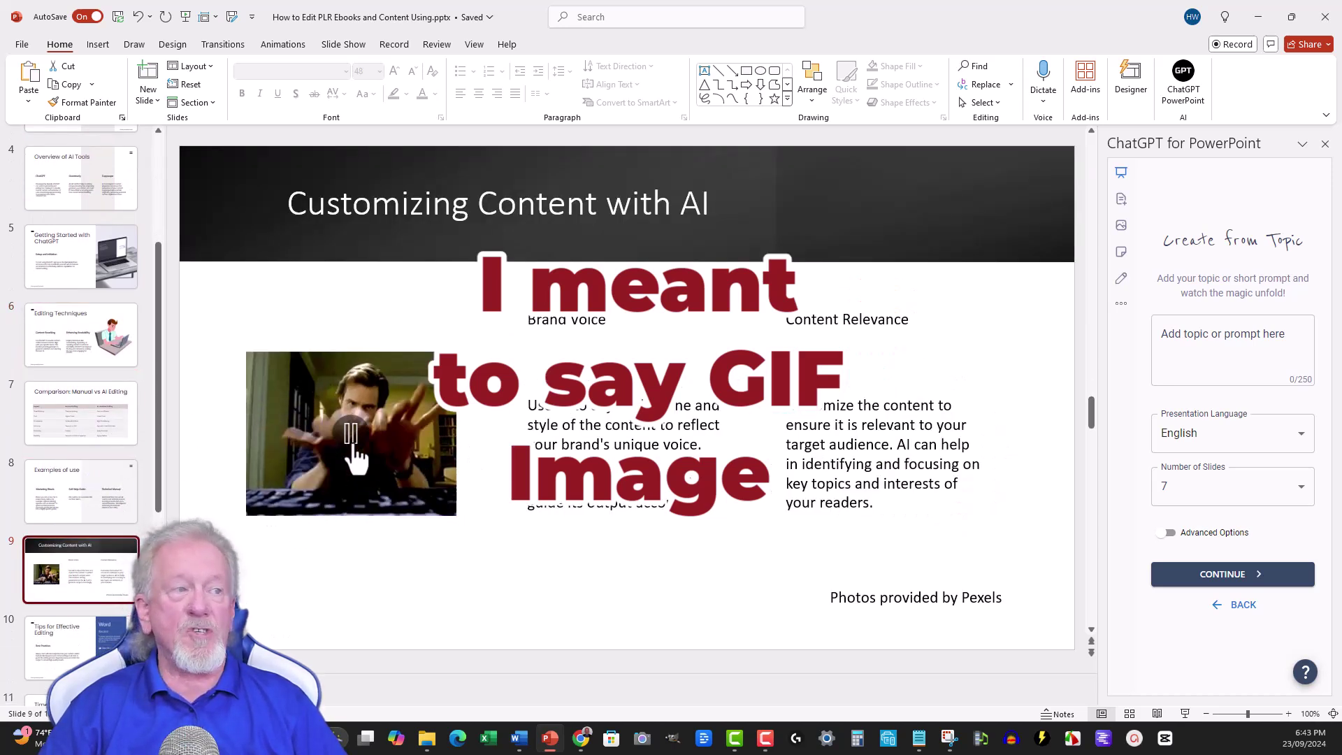
{"action": "scroll", "coordinate": [93, 502], "scroll_direction": "up", "scroll_amount": 3}
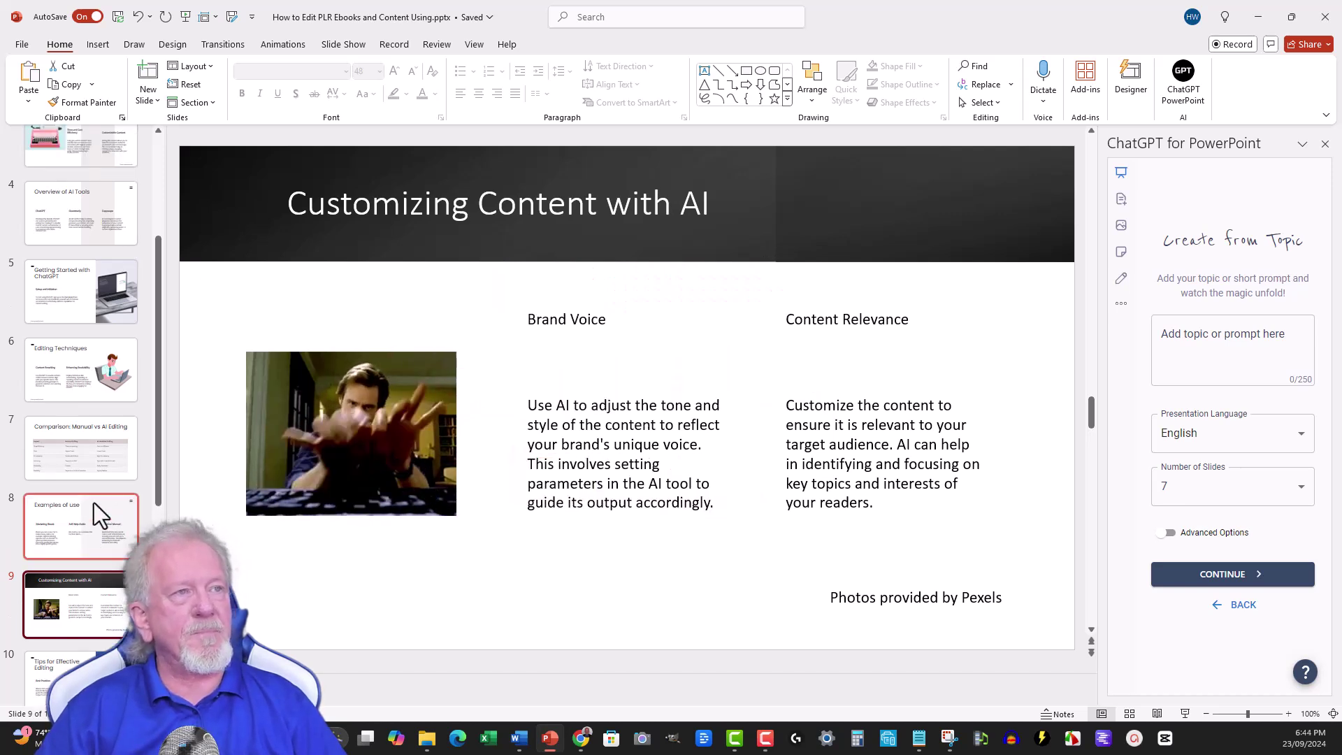
{"action": "scroll", "coordinate": [93, 497], "scroll_direction": "down", "scroll_amount": 2}
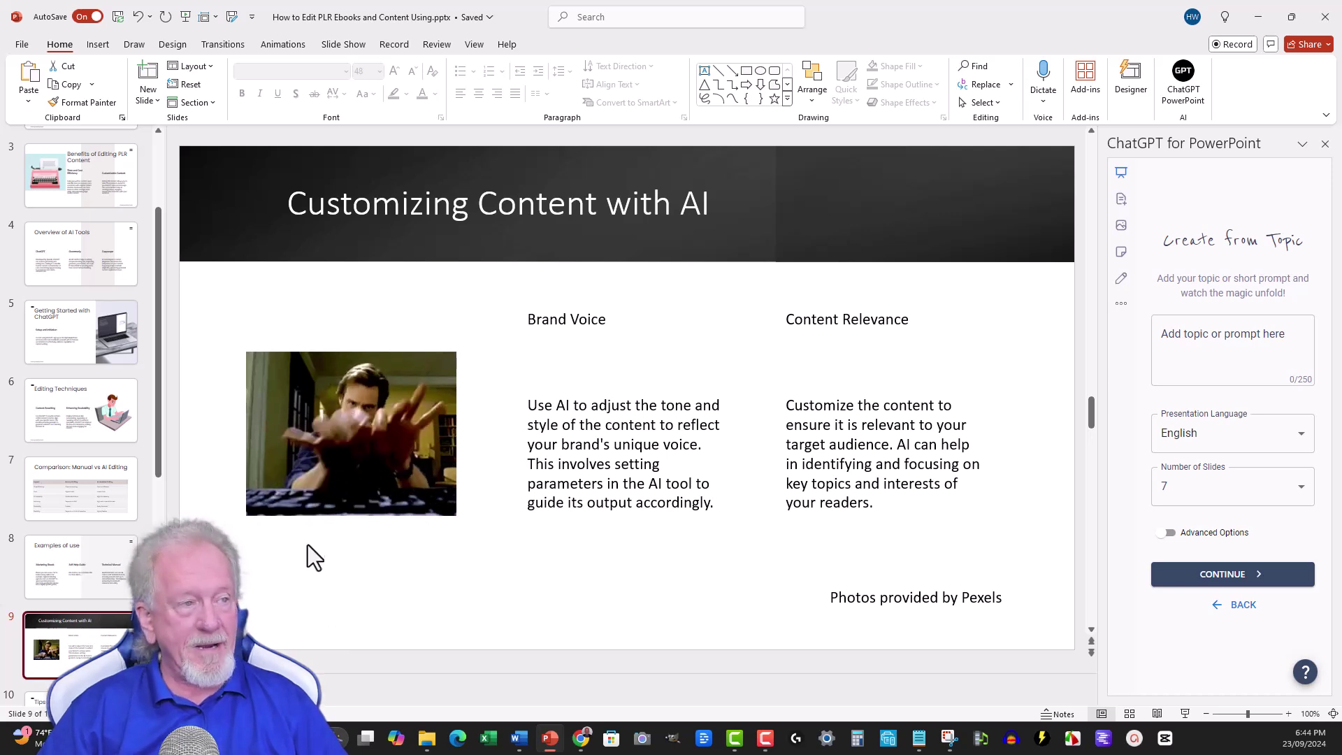
{"action": "mouse_move", "coordinate": [312, 518]}
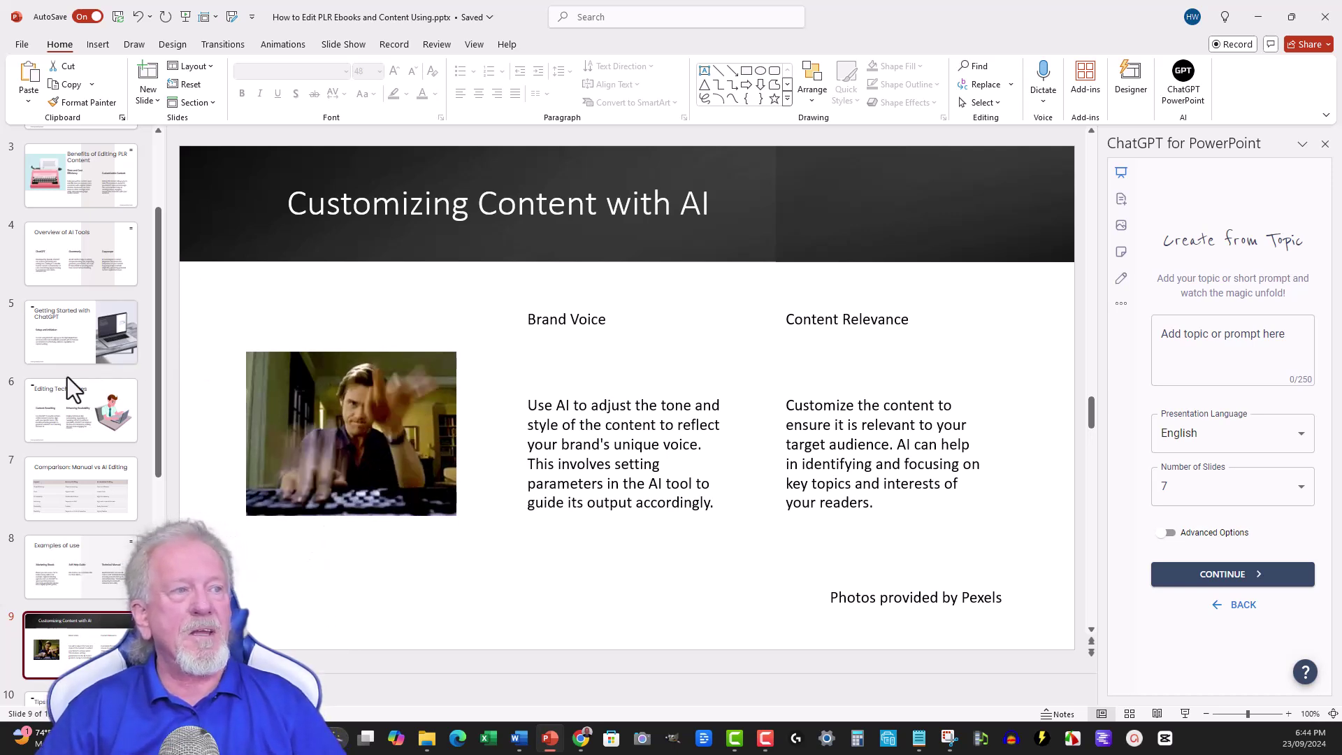
{"action": "scroll", "coordinate": [67, 376], "scroll_direction": "up", "scroll_amount": 1}
{"action": "scroll", "coordinate": [60, 380], "scroll_direction": "up", "scroll_amount": 3}
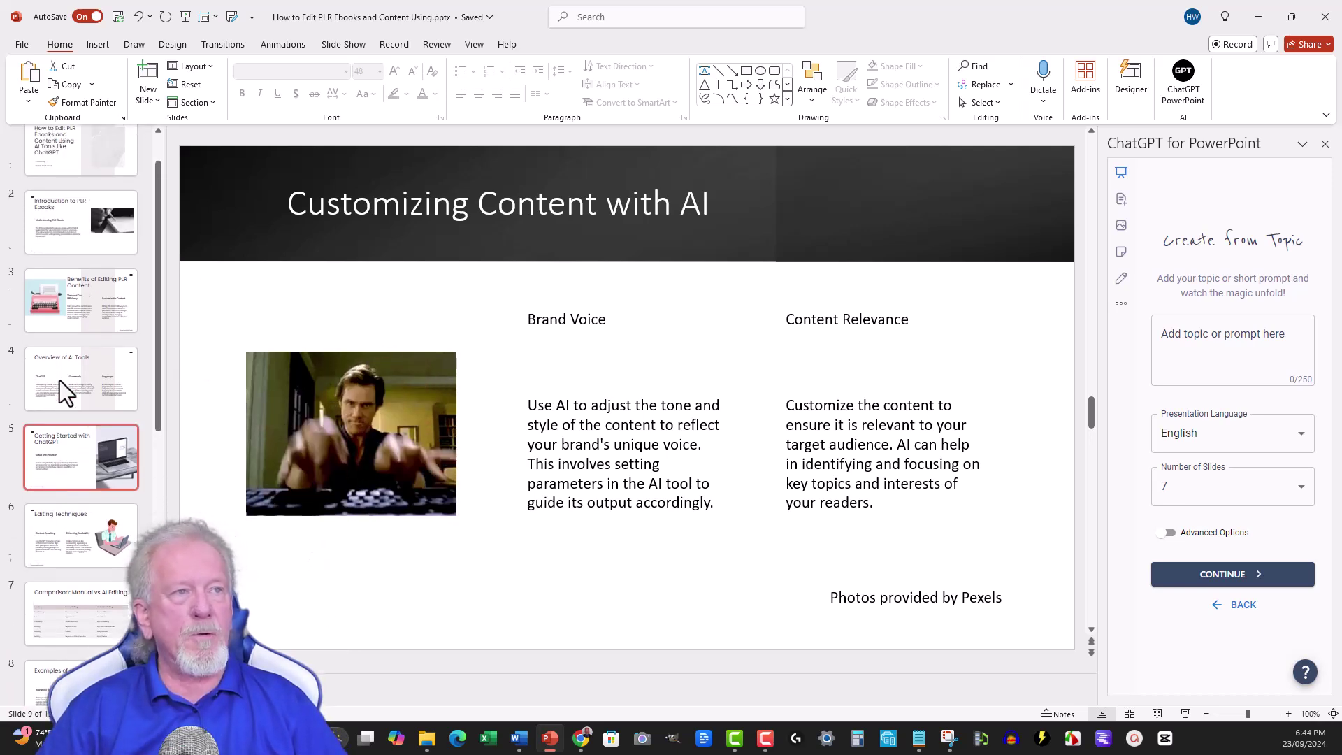
Step: Review slides 2 and 3, ending on slide 4, Overview of AI Tools
{"action": "left_click", "coordinate": [103, 247]}
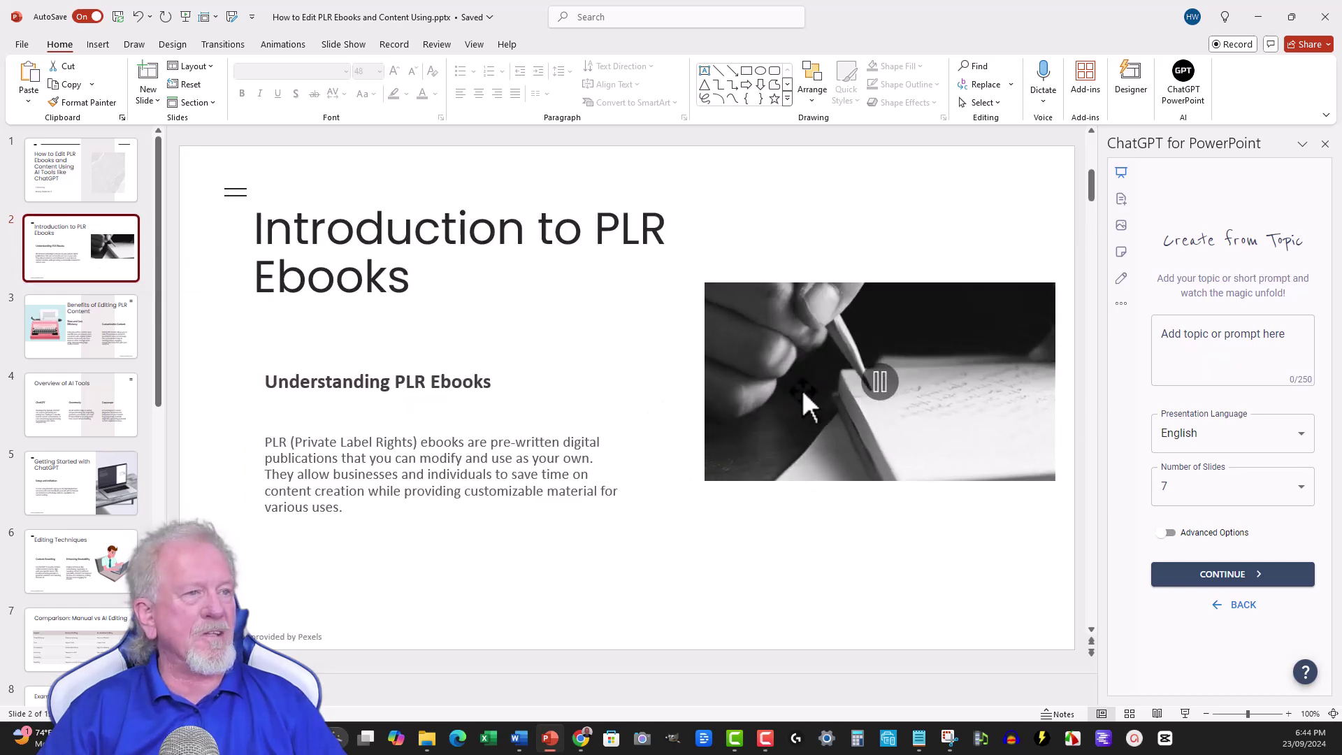
{"action": "left_click", "coordinate": [36, 315]}
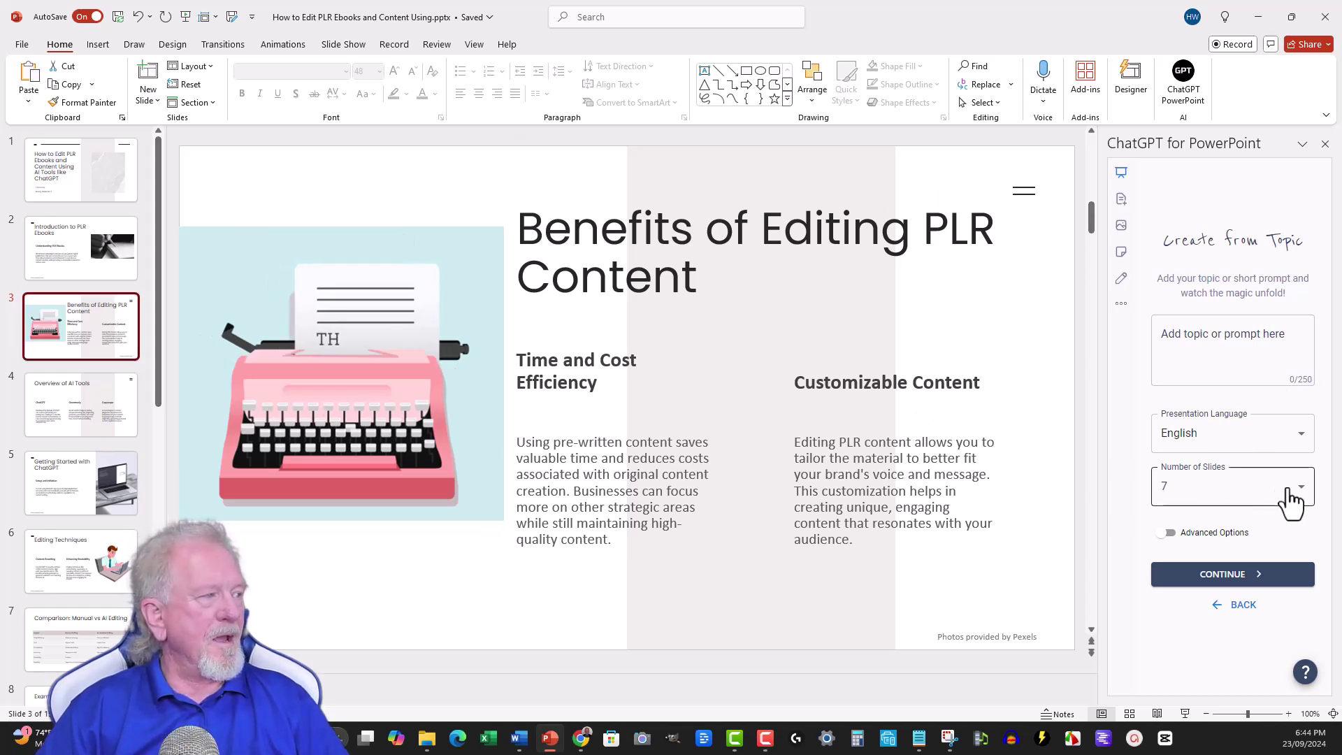
{"action": "scroll", "coordinate": [224, 440], "scroll_direction": "down", "scroll_amount": 5}
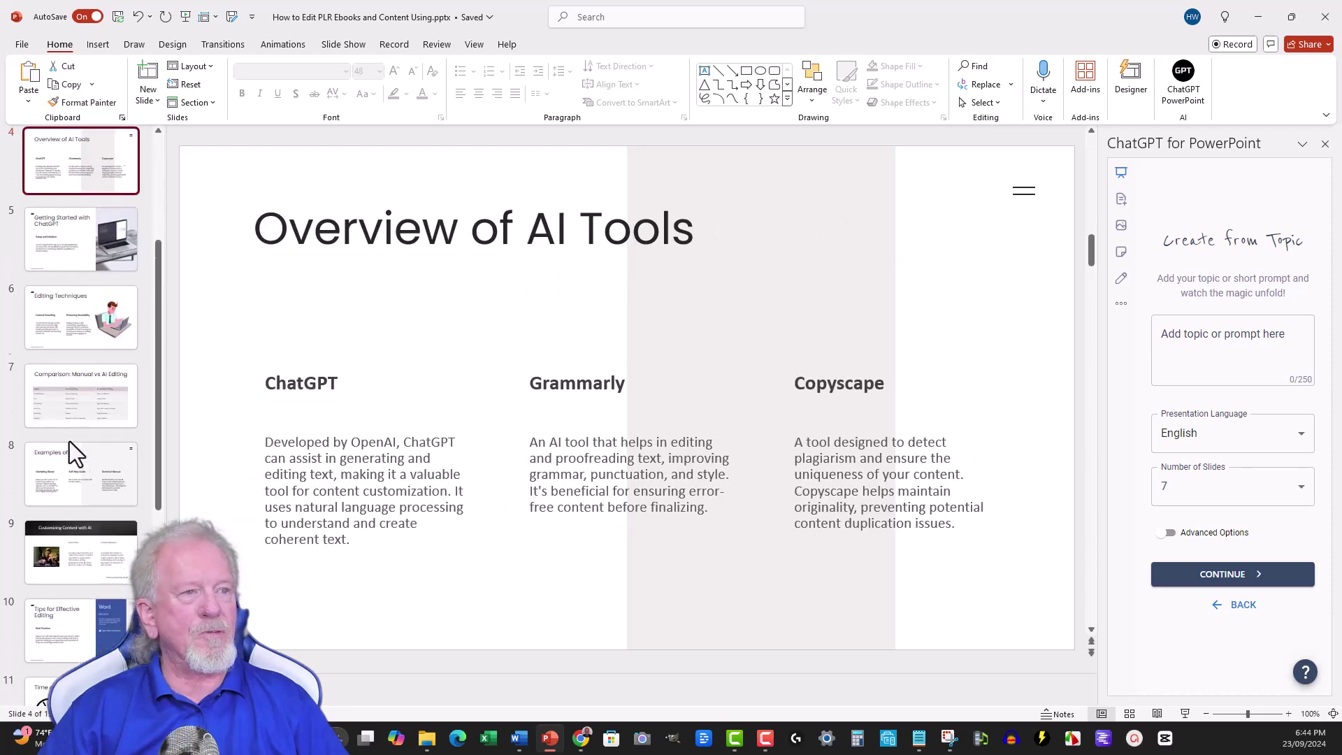
{"action": "scroll", "coordinate": [109, 447], "scroll_direction": "up", "scroll_amount": 3}
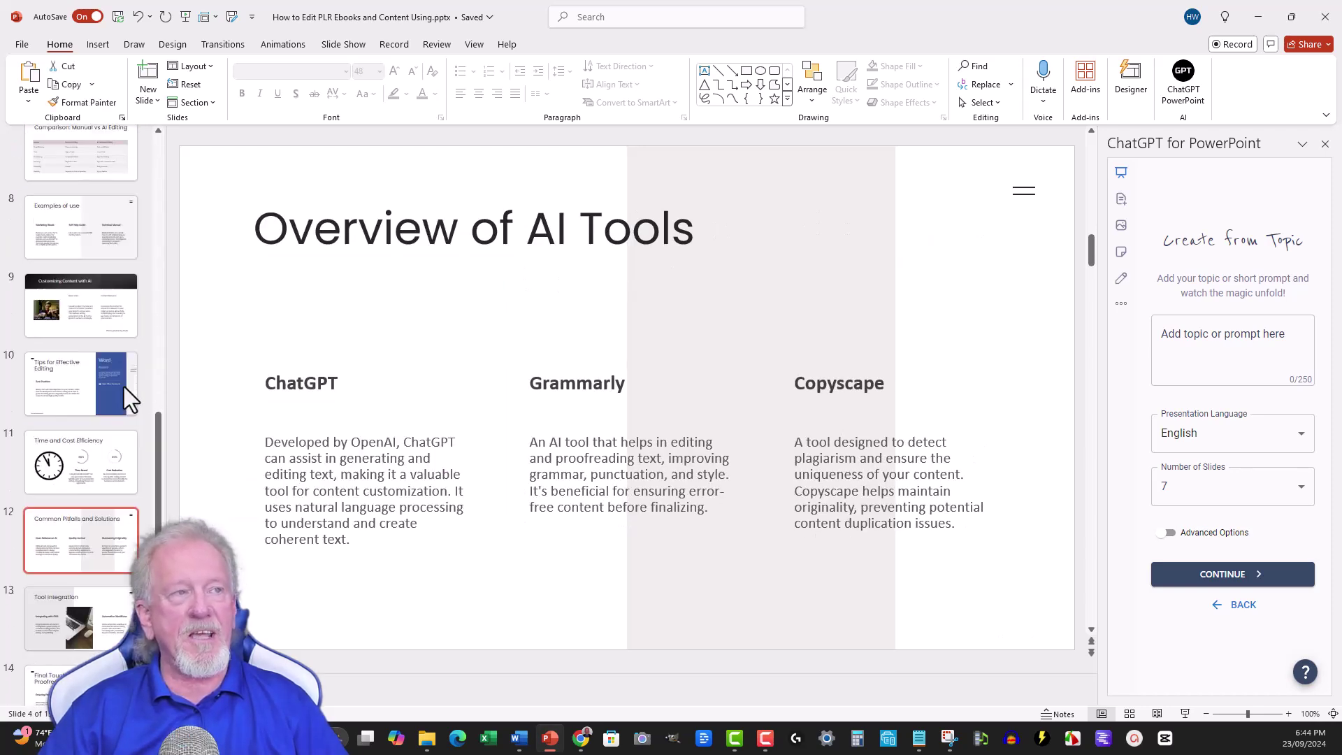
{"action": "scroll", "coordinate": [120, 367], "scroll_direction": "up", "scroll_amount": 3}
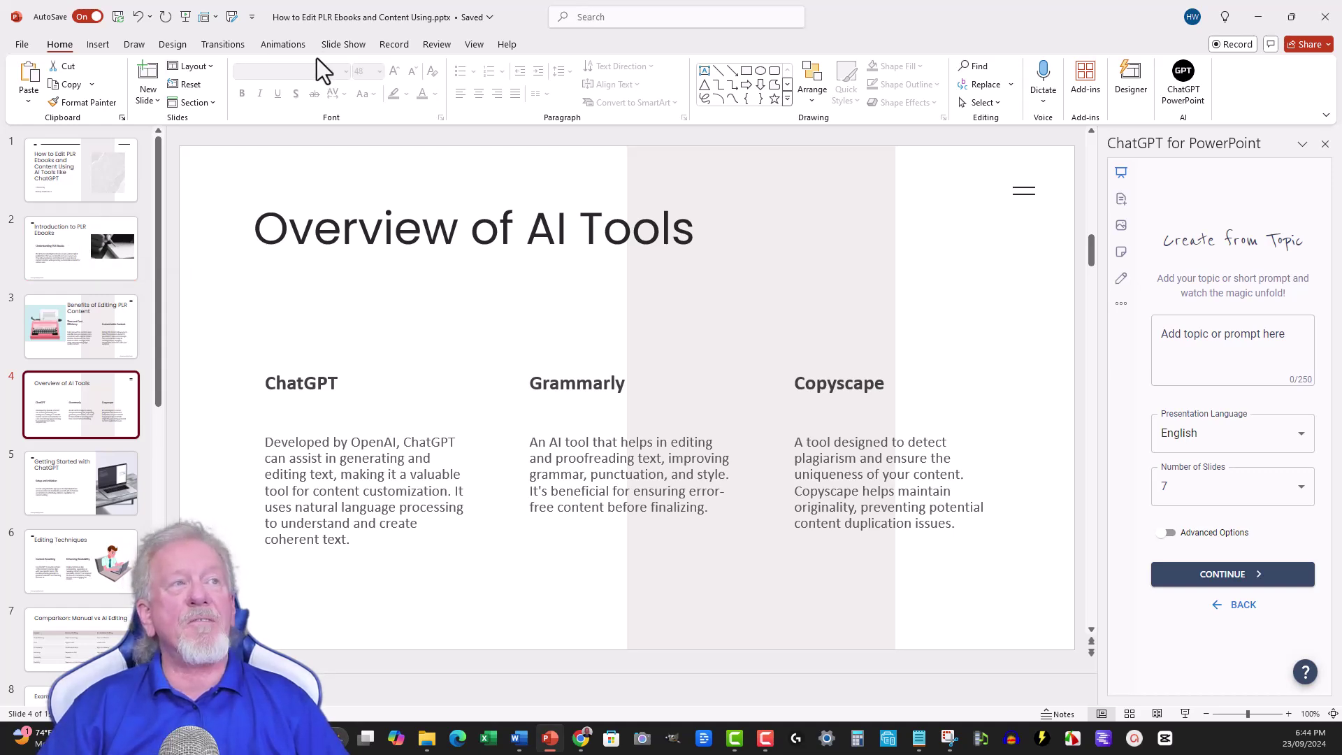
Step: Choose PPT to video in Pictory, then switch back to the PLR ebooks PowerPoint deck
{"action": "left_click", "coordinate": [1258, 17]}
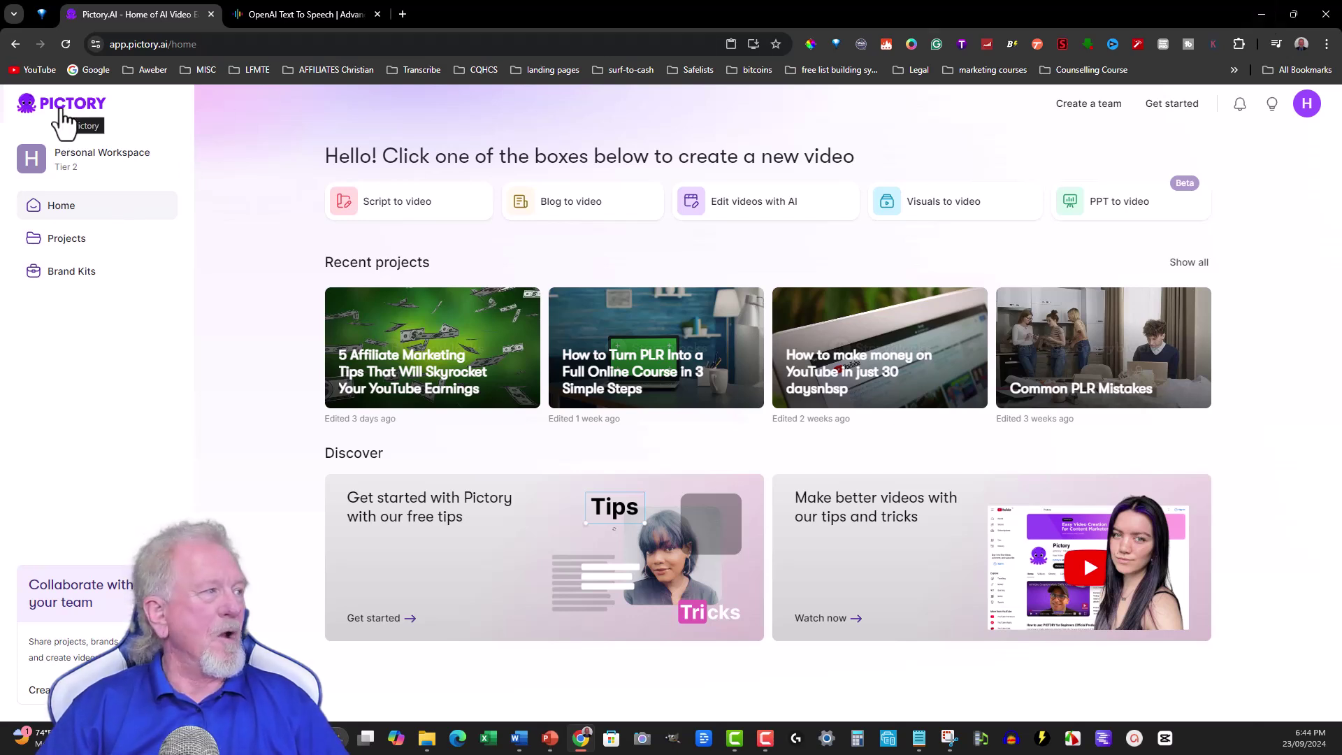
{"action": "mouse_move", "coordinate": [548, 216]}
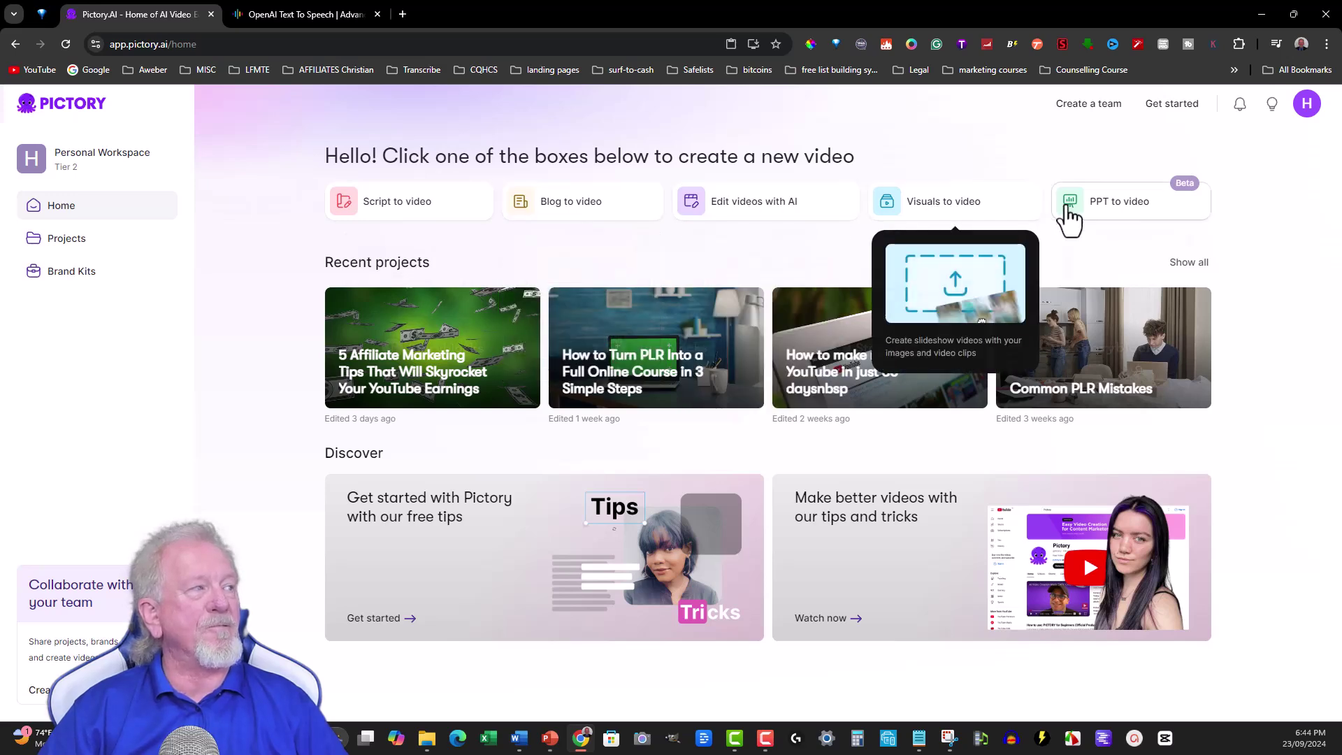
{"action": "mouse_move", "coordinate": [1098, 217]}
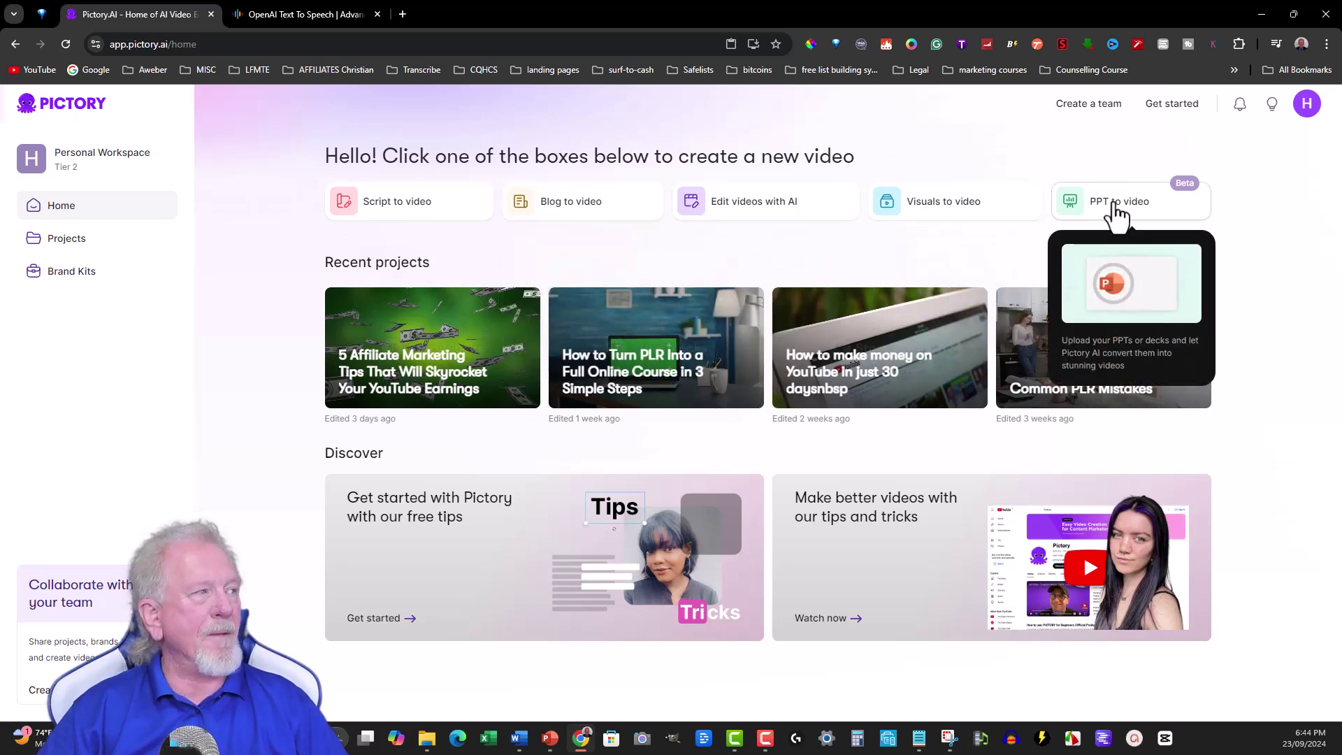
{"action": "left_click", "coordinate": [1117, 217]}
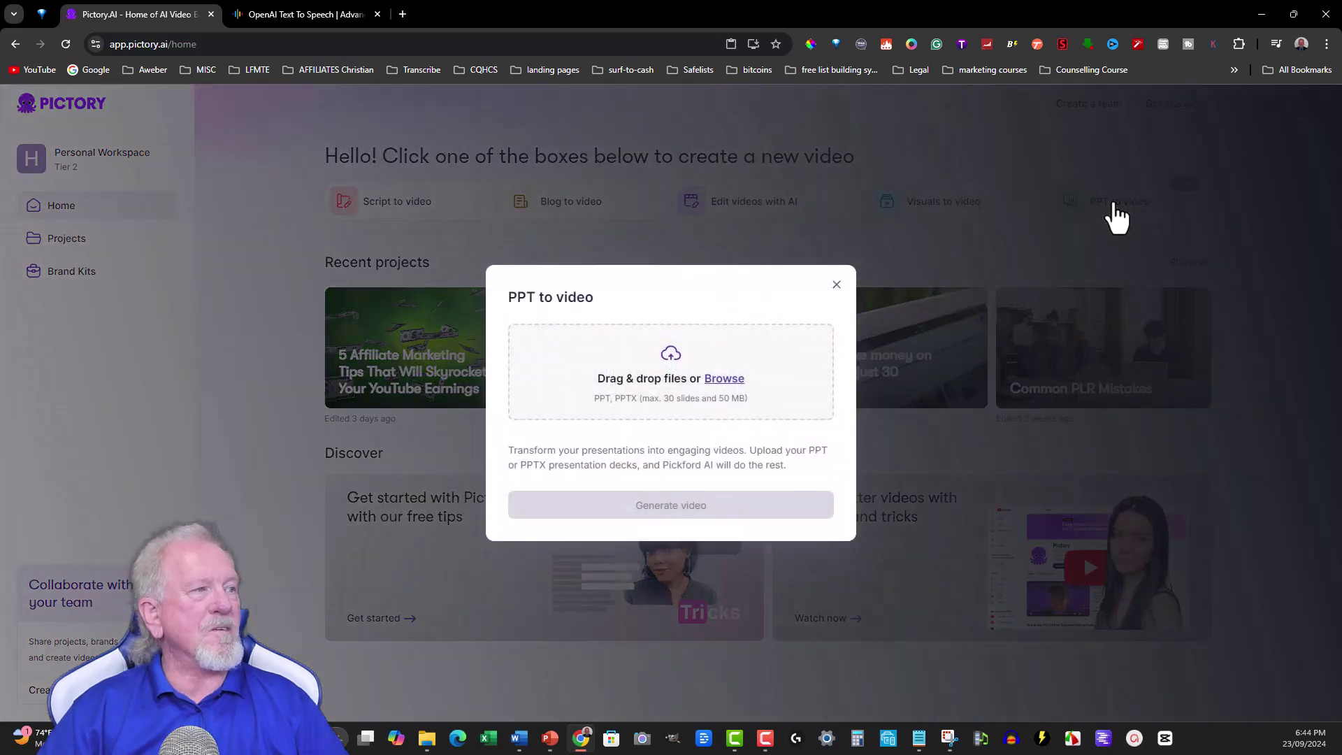
{"action": "left_click", "coordinate": [767, 740]}
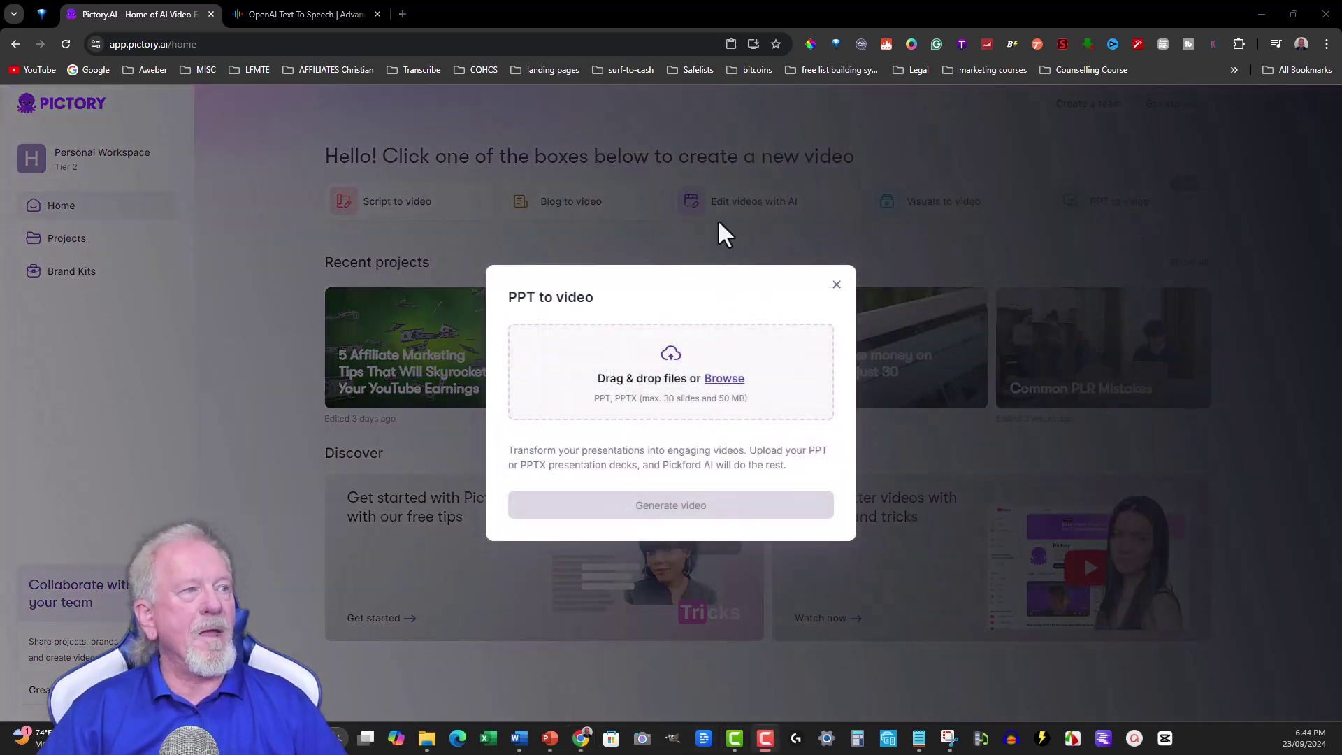
{"action": "left_click", "coordinate": [548, 745]}
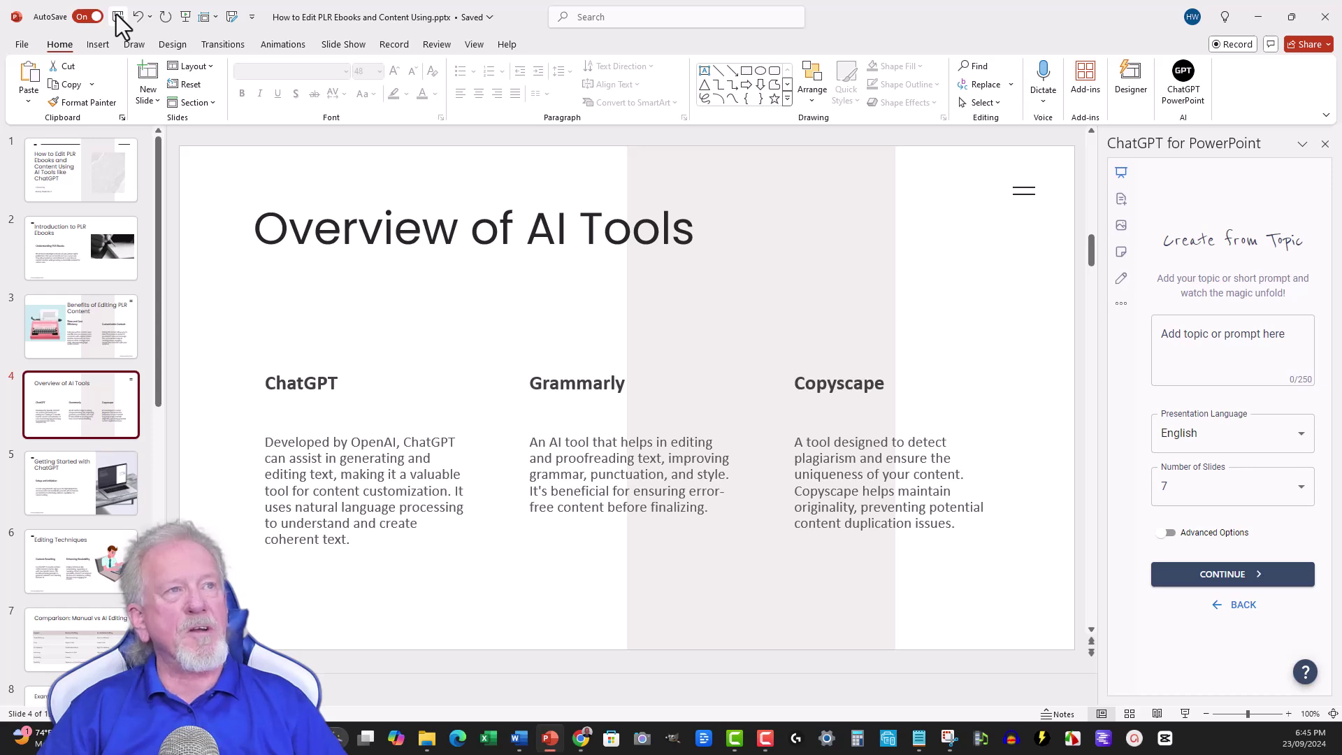
Step: Upload How to Edit PLR Ebooks and Content Using.pptx to PPT to video and generate the video
{"action": "key", "text": "alt+Tab"}
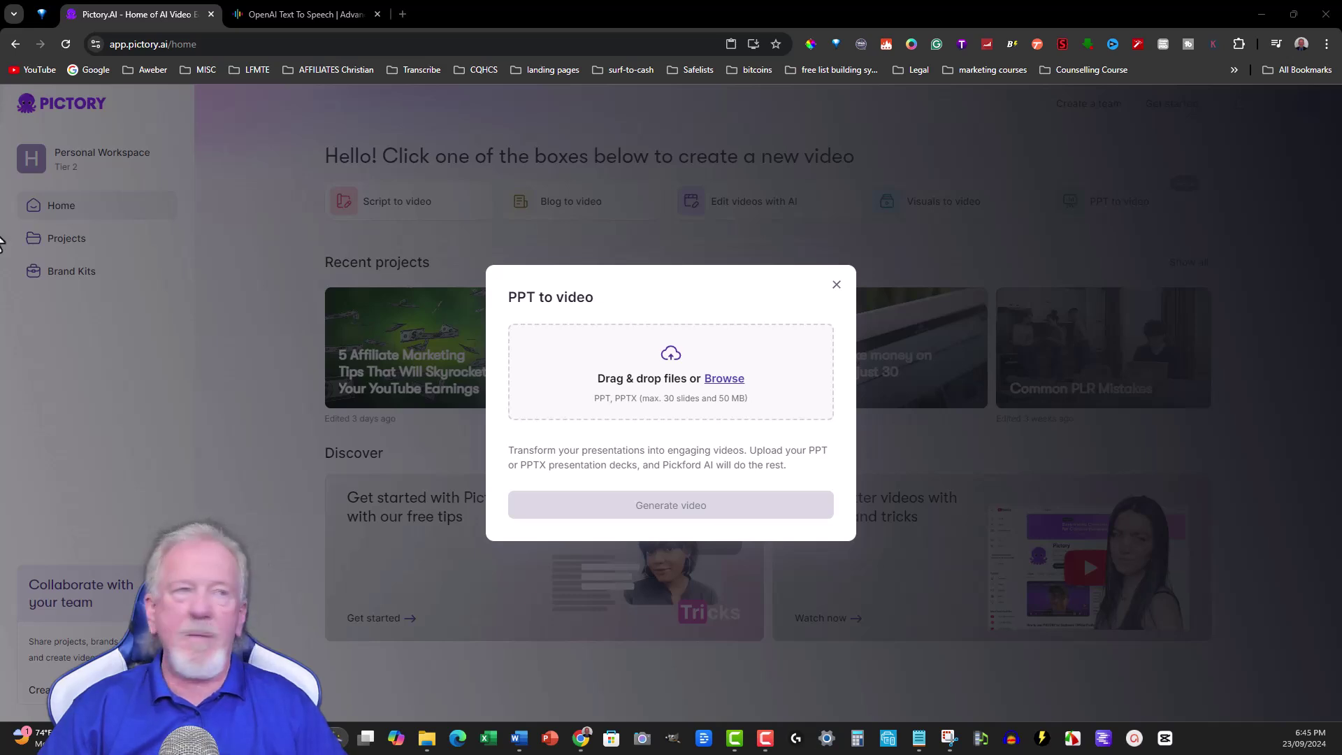
{"action": "left_click_drag", "start_coordinate": [1, 238], "coordinate": [591, 422]}
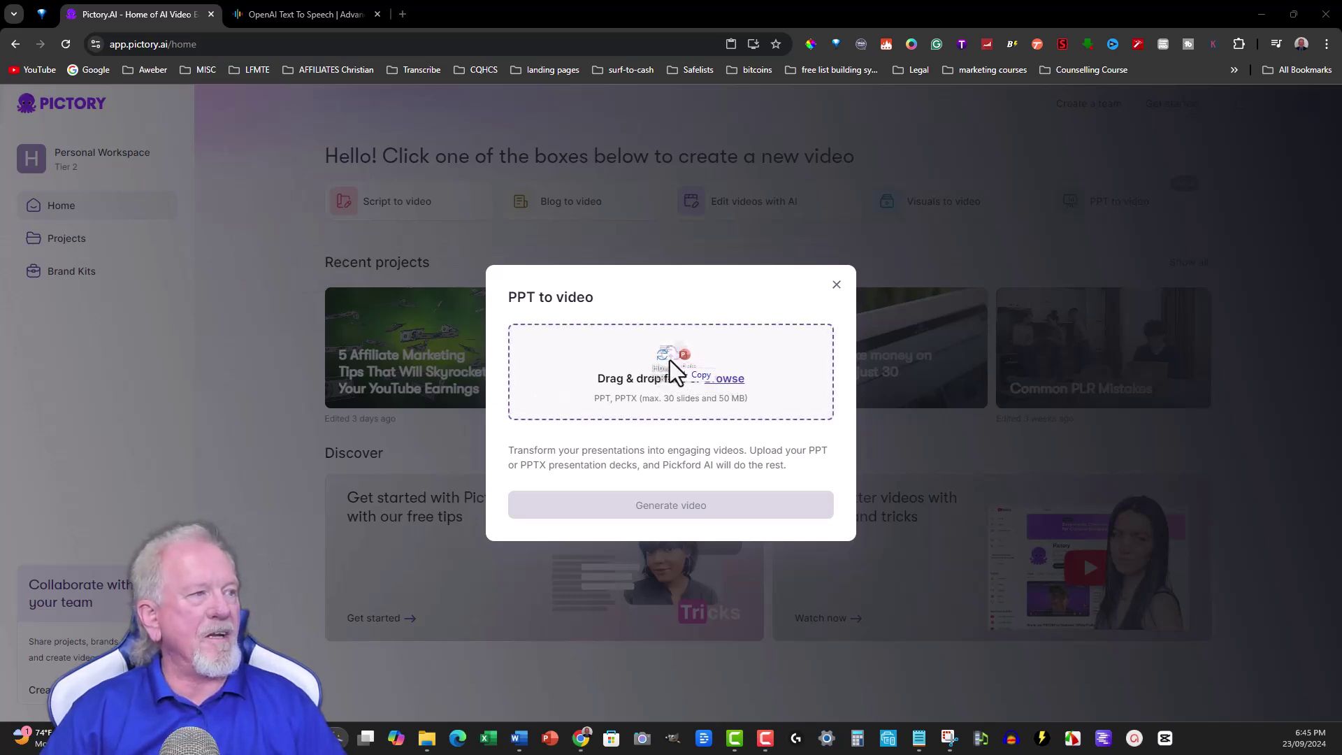
{"action": "left_click_drag", "start_coordinate": [669, 359], "coordinate": [670, 360]}
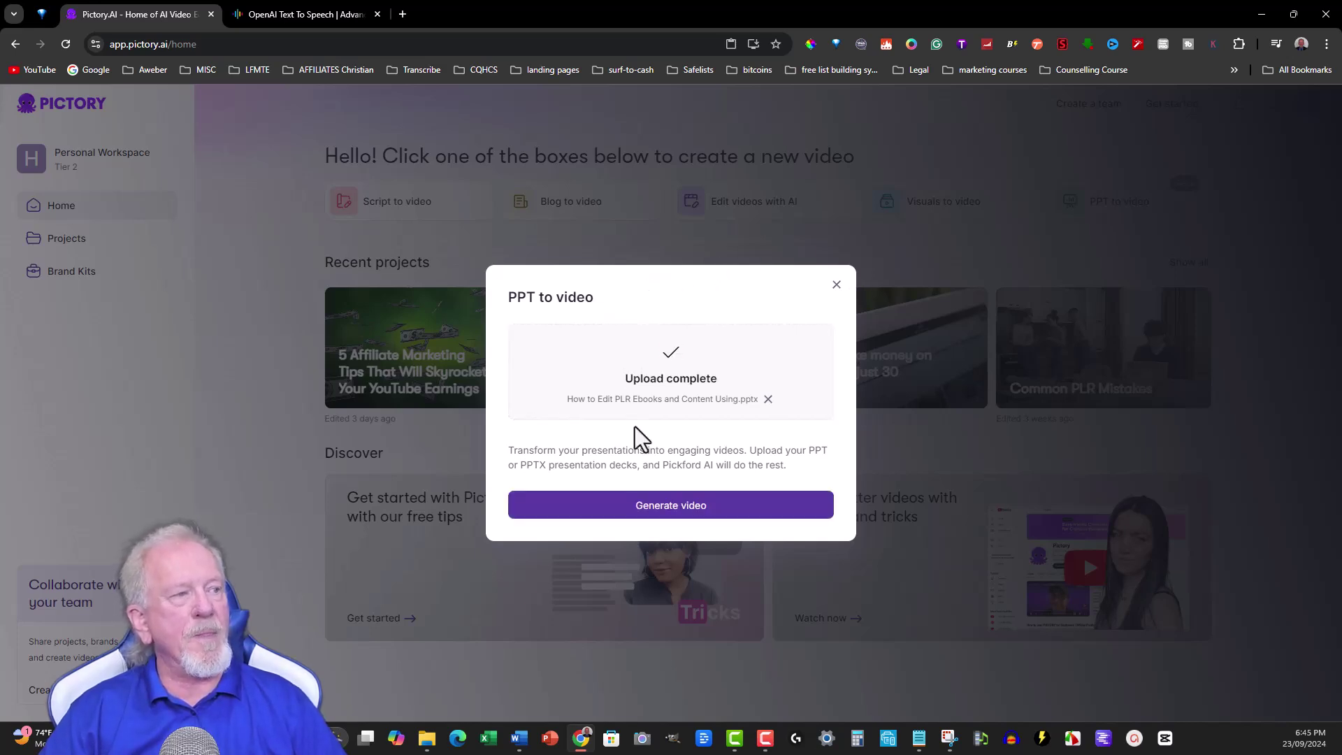
{"action": "left_click", "coordinate": [670, 508]}
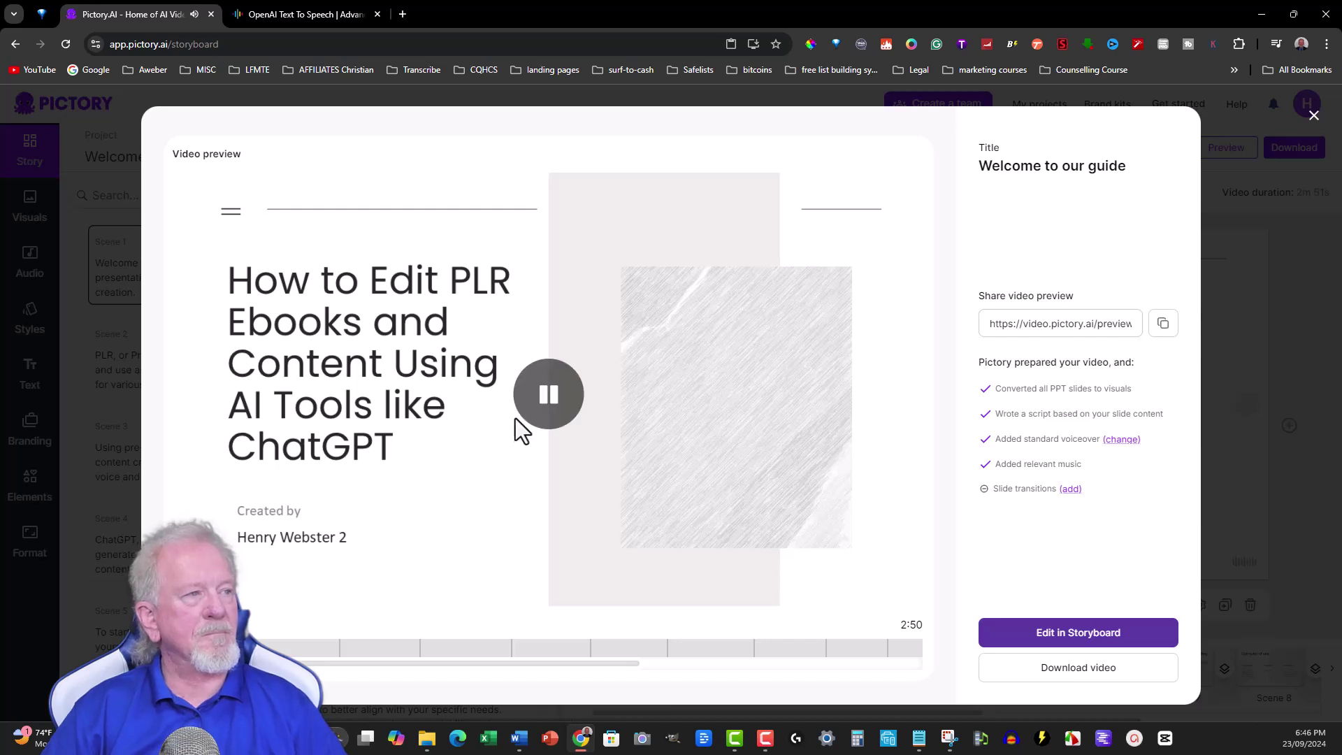
Step: Pause the Welcome to our guide preview, then reposition and minimize Notepad
{"action": "left_click", "coordinate": [547, 389]}
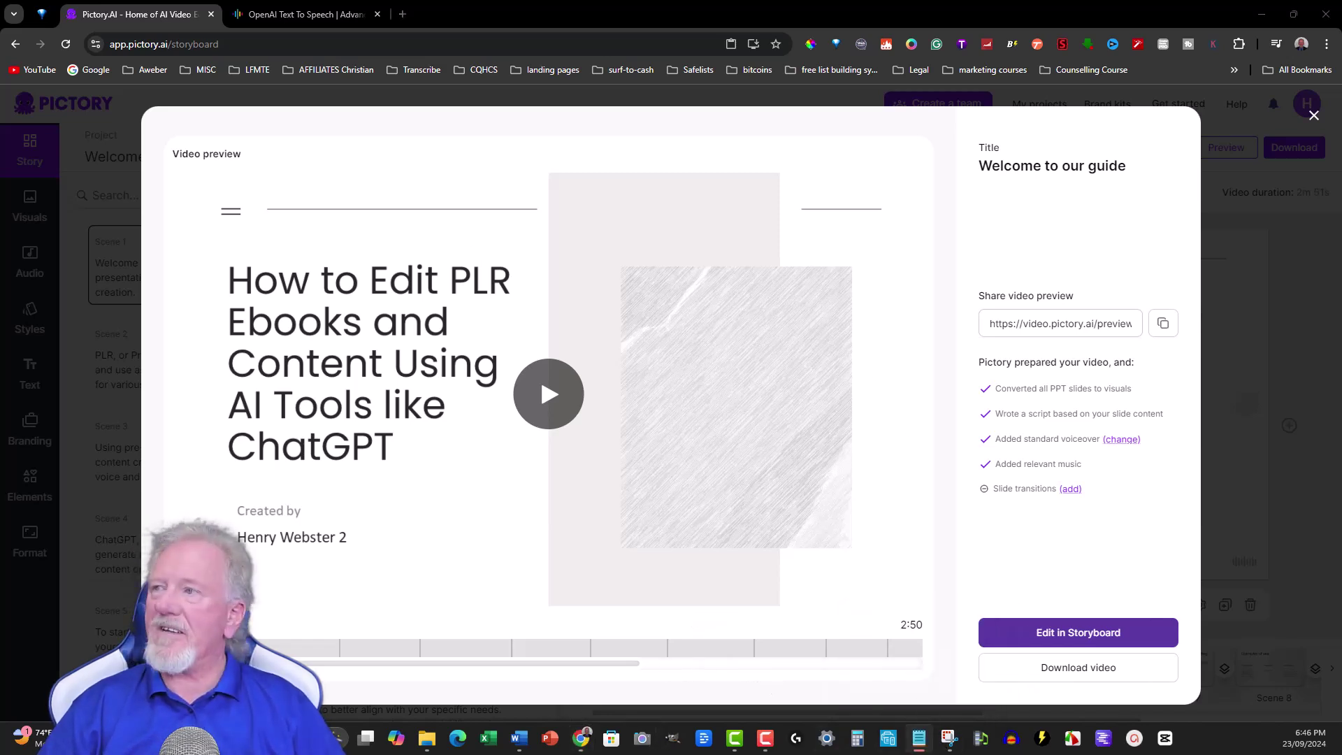
{"action": "left_click_drag", "start_coordinate": [114, 186], "coordinate": [1052, 213]}
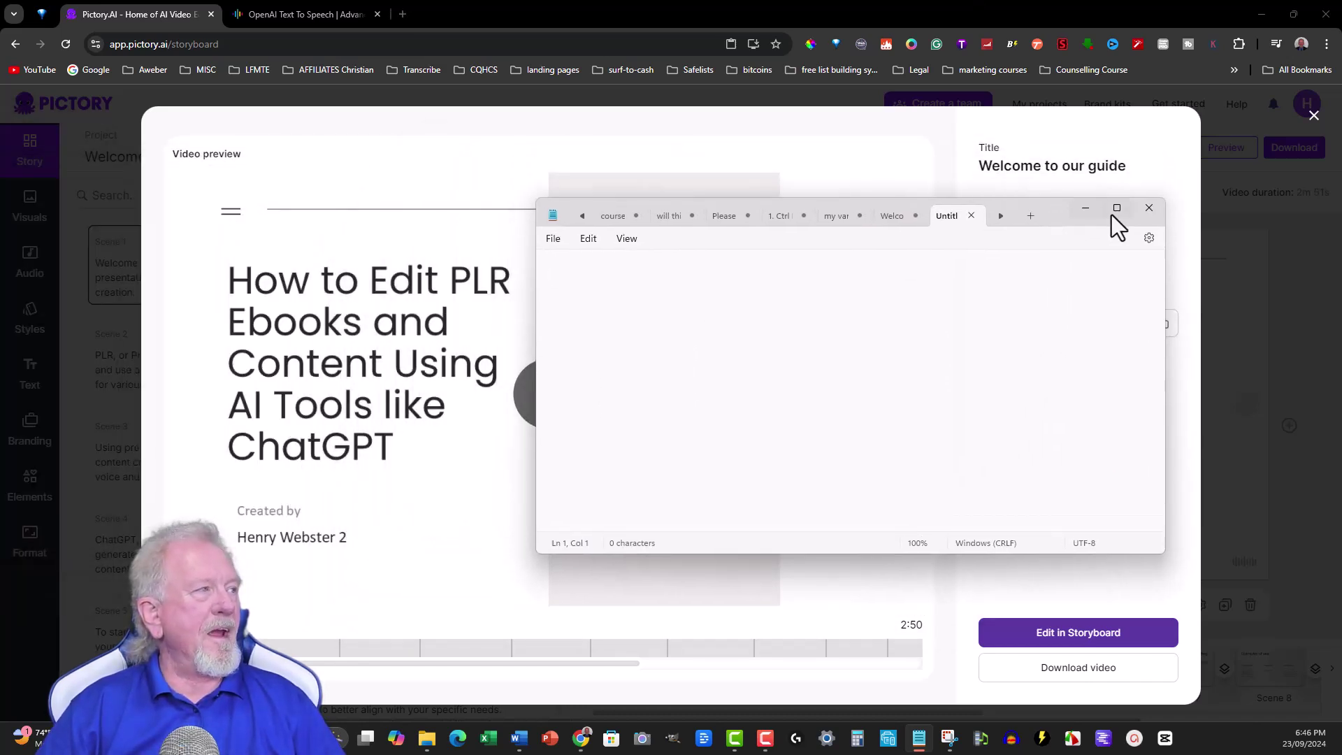
{"action": "left_click", "coordinate": [1088, 212]}
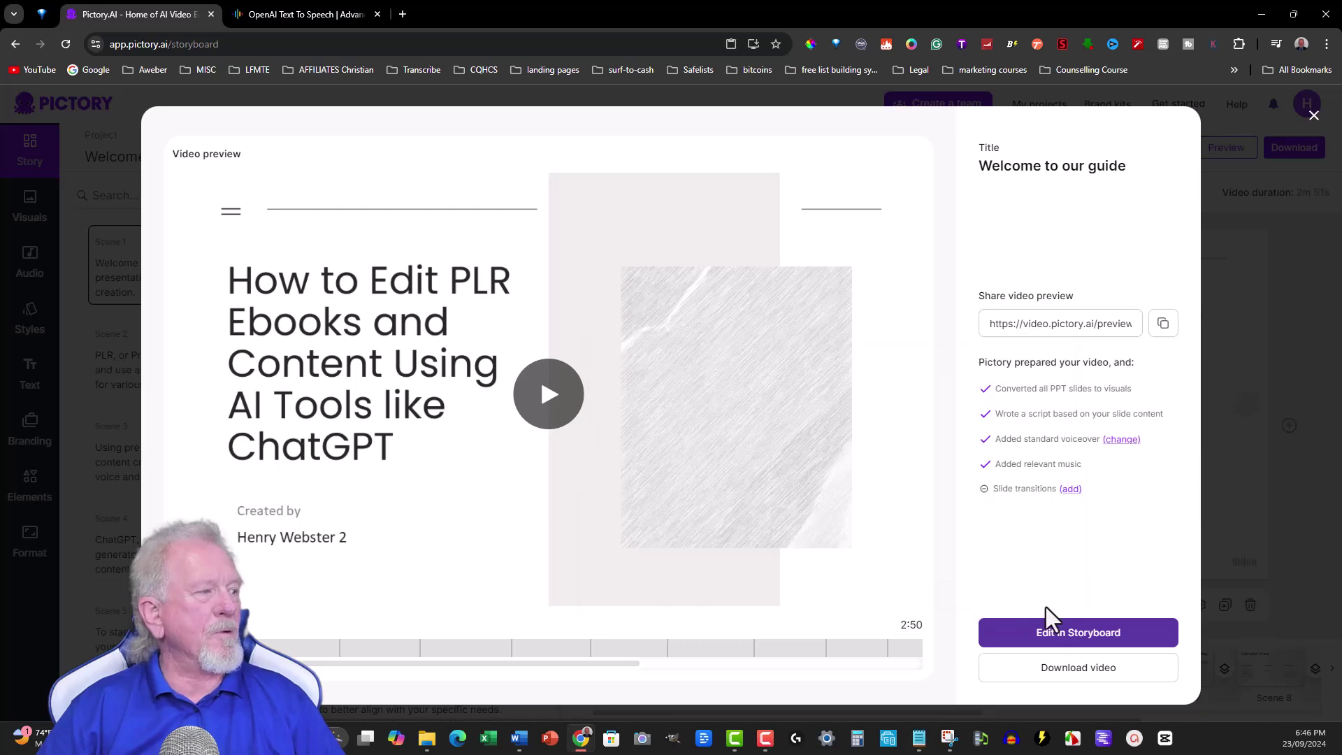
Step: Open the storyboard and paste the Scene 1 narration paragraph into Notepad
{"action": "left_click", "coordinate": [1076, 633]}
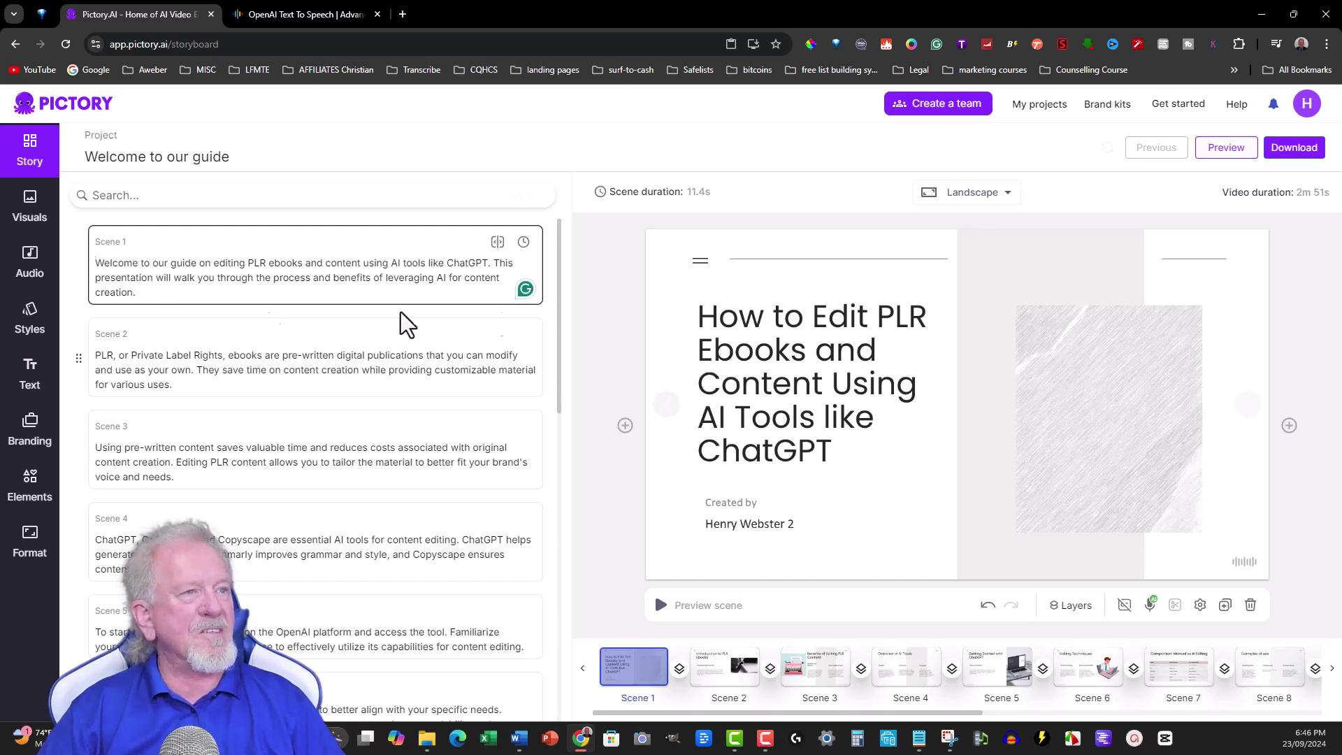
{"action": "left_click", "coordinate": [146, 283], "text": "shift"}
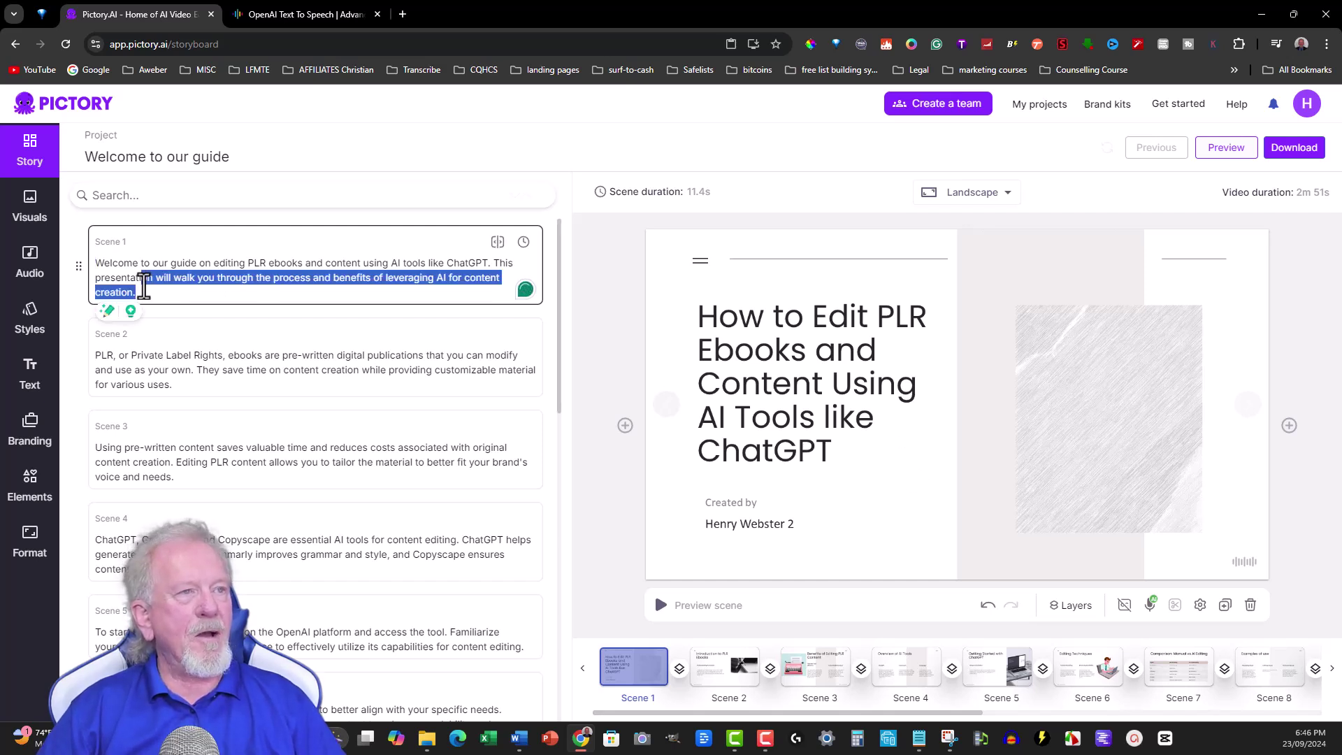
{"action": "left_click", "coordinate": [141, 291]}
{"action": "left_click_drag", "start_coordinate": [141, 290], "coordinate": [98, 257]}
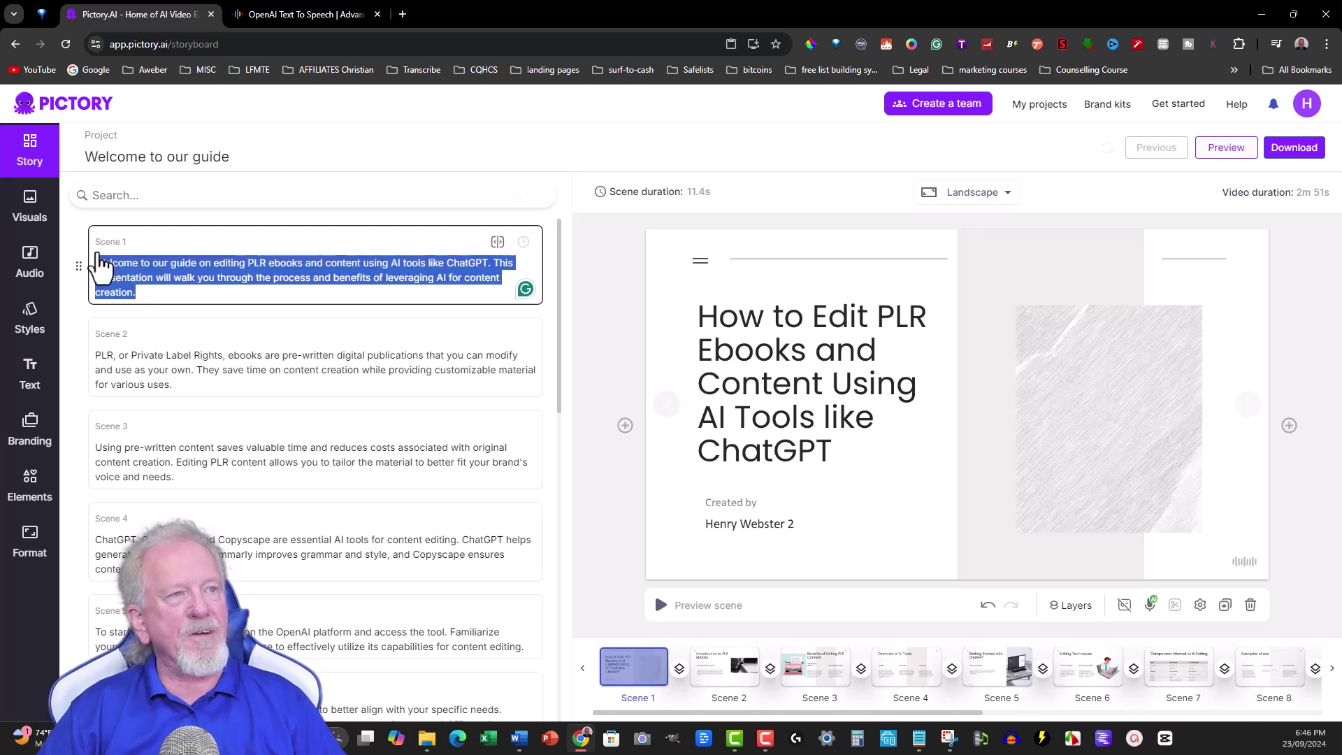
{"action": "left_click", "coordinate": [108, 264]}
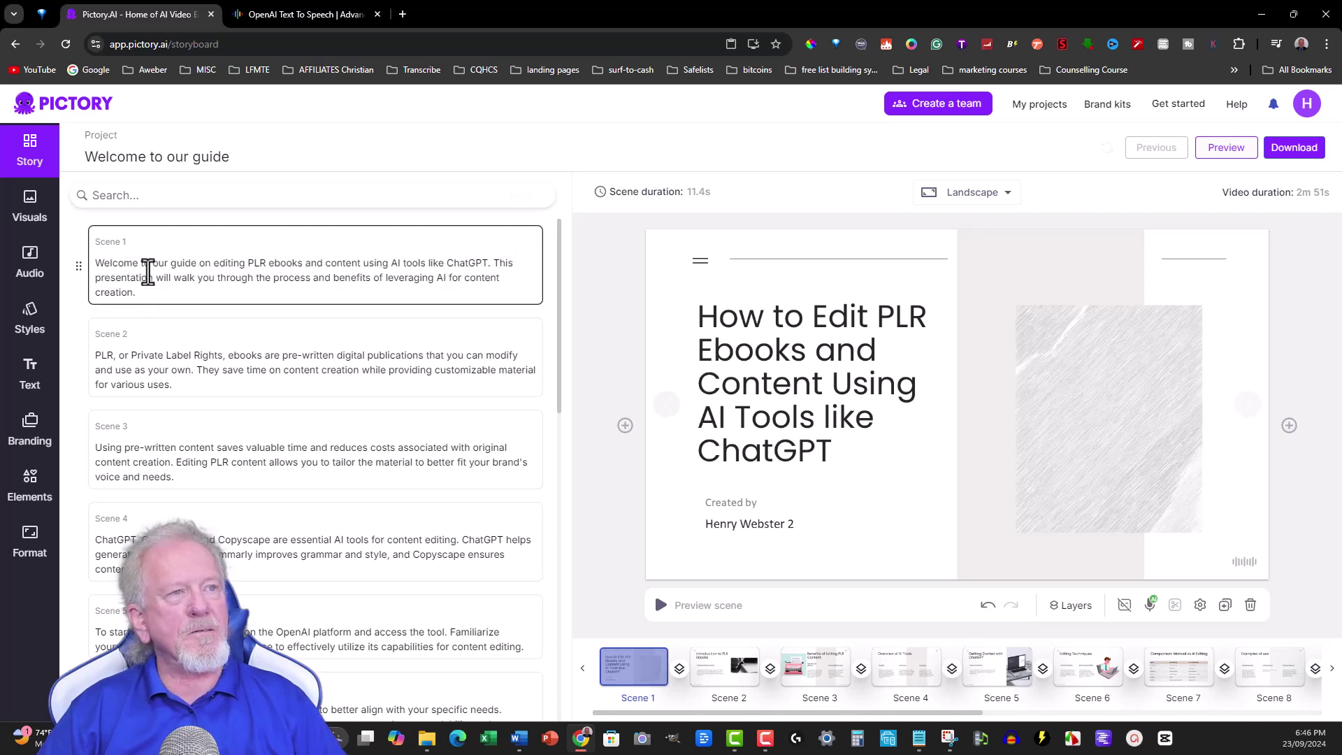
{"action": "triple_click", "coordinate": [149, 271]}
{"action": "key", "text": "ctrl+c"}
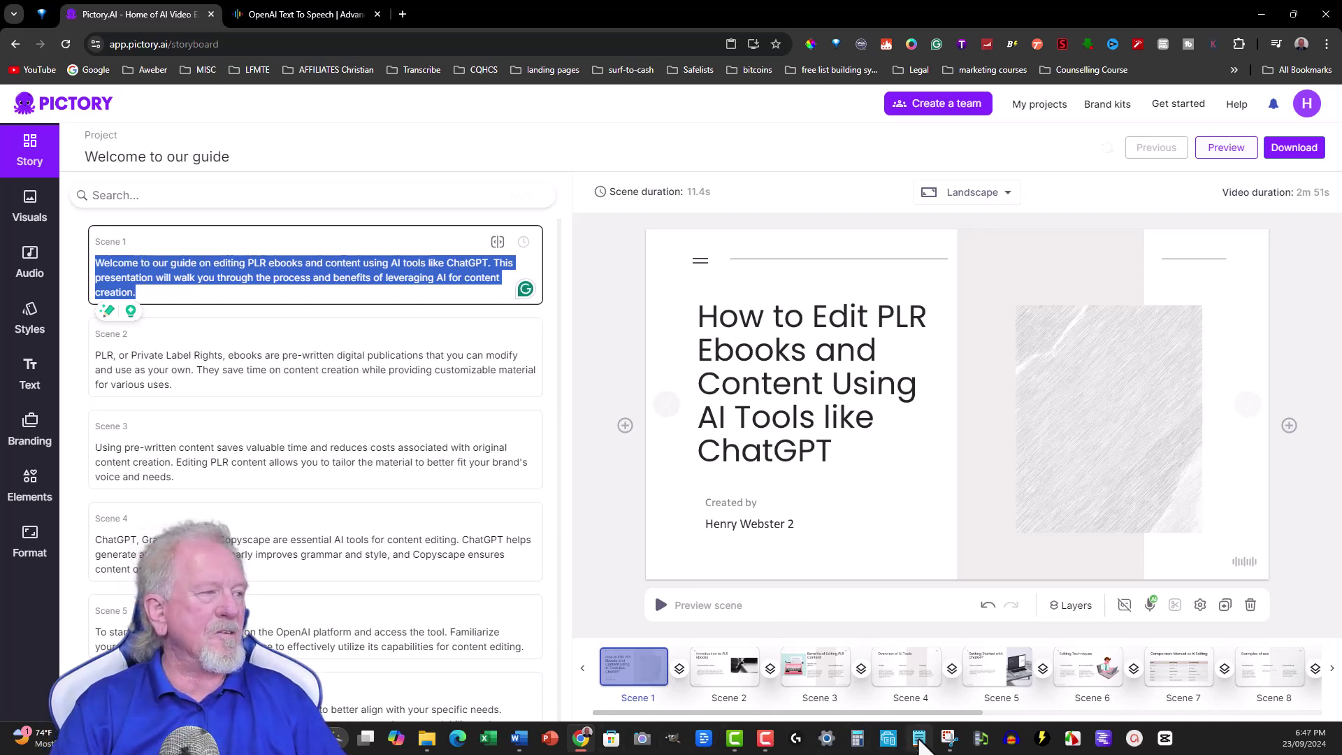
{"action": "left_click", "coordinate": [919, 737]}
{"action": "key", "text": "ctrl+v"}
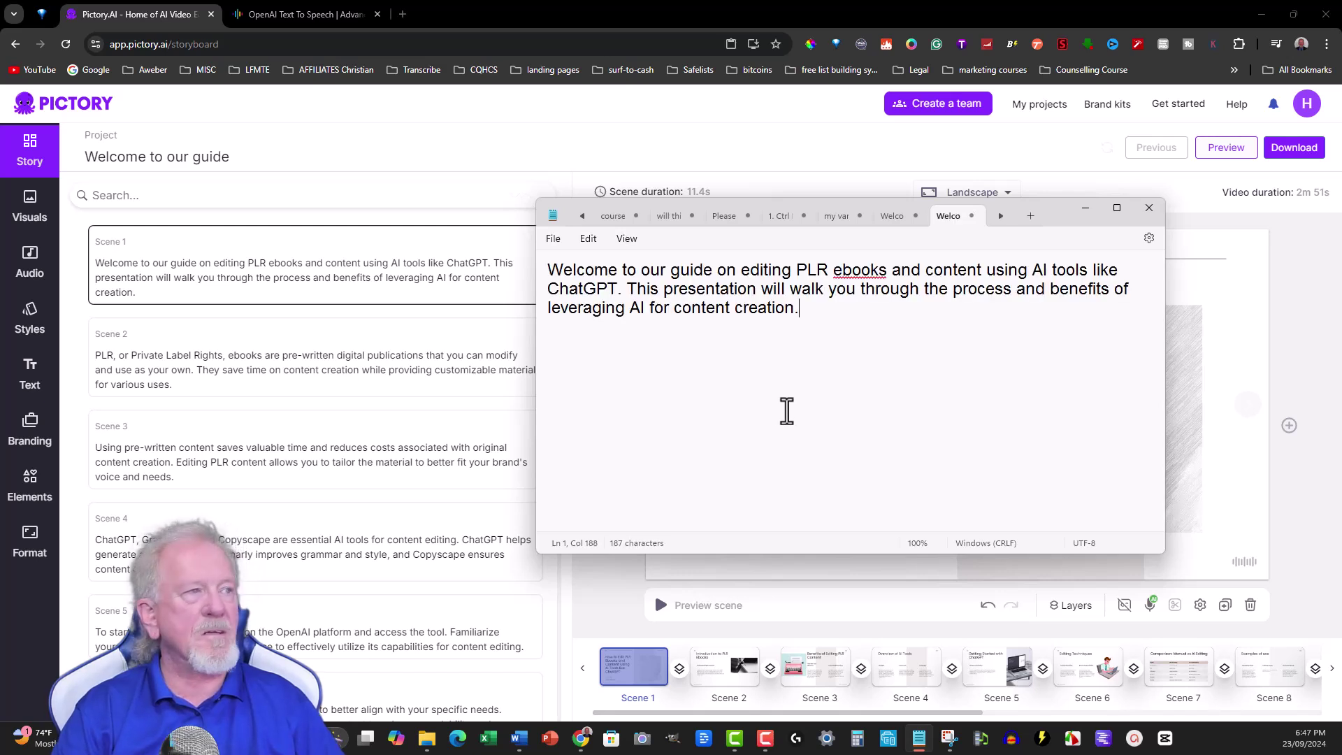
{"action": "key", "text": "Return"}
{"action": "key", "text": "Return"}
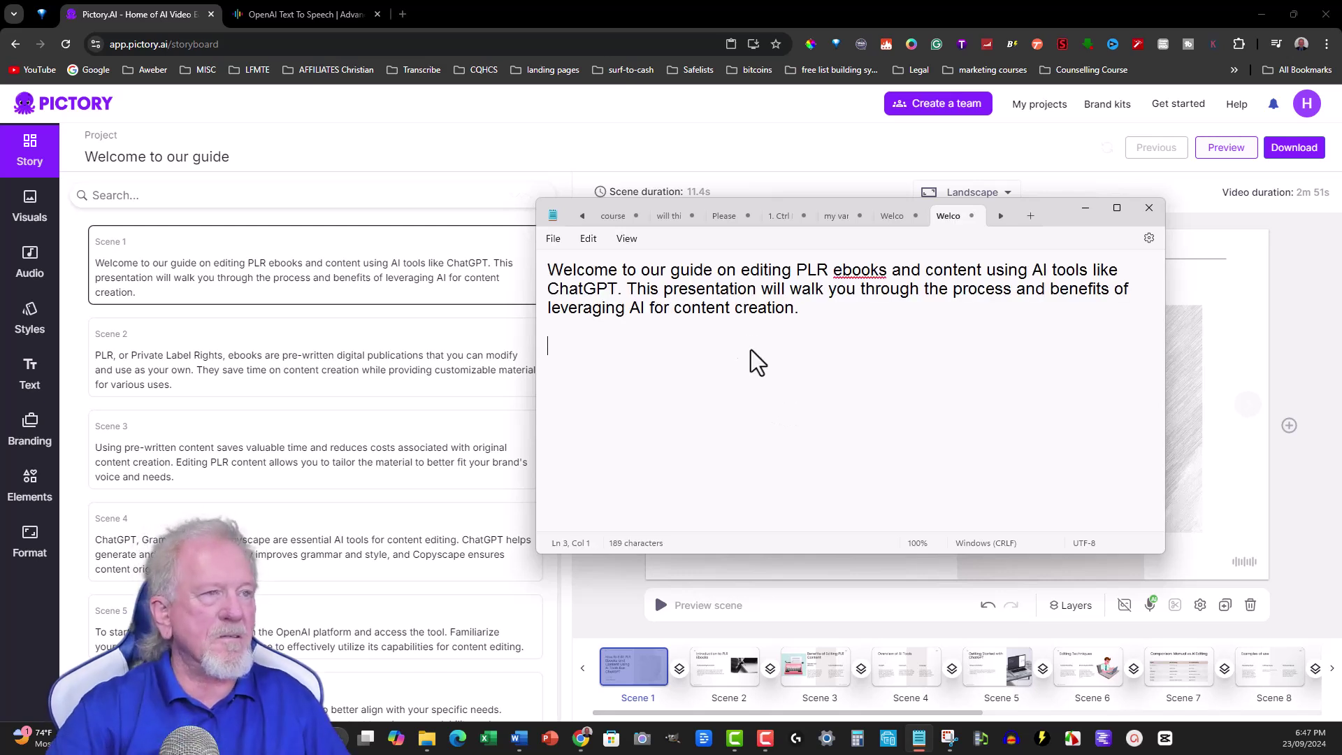
Step: Add the Scene 2 narration to Notepad below the Scene 1 paragraph
{"action": "left_click", "coordinate": [106, 377]}
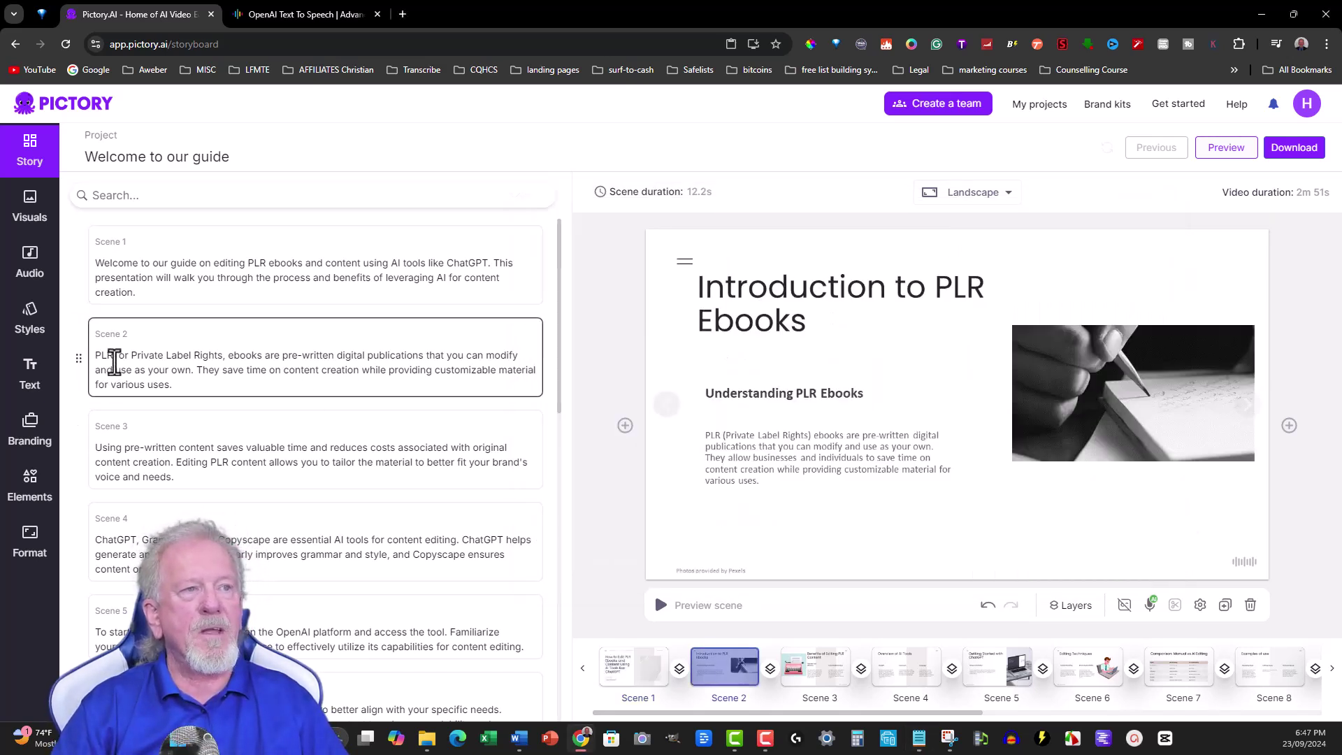
{"action": "key", "text": "ctrl+a"}
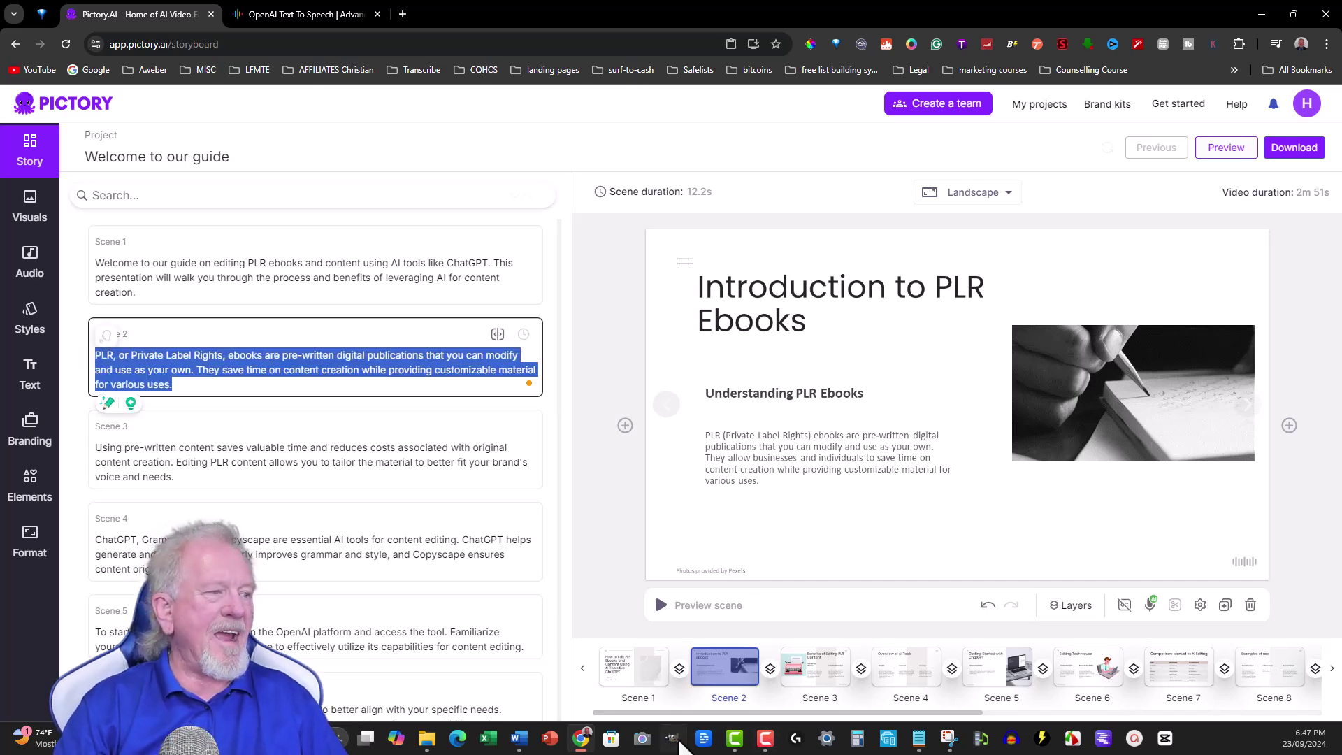
{"action": "mouse_move", "coordinate": [919, 738]}
{"action": "left_click", "coordinate": [918, 660]}
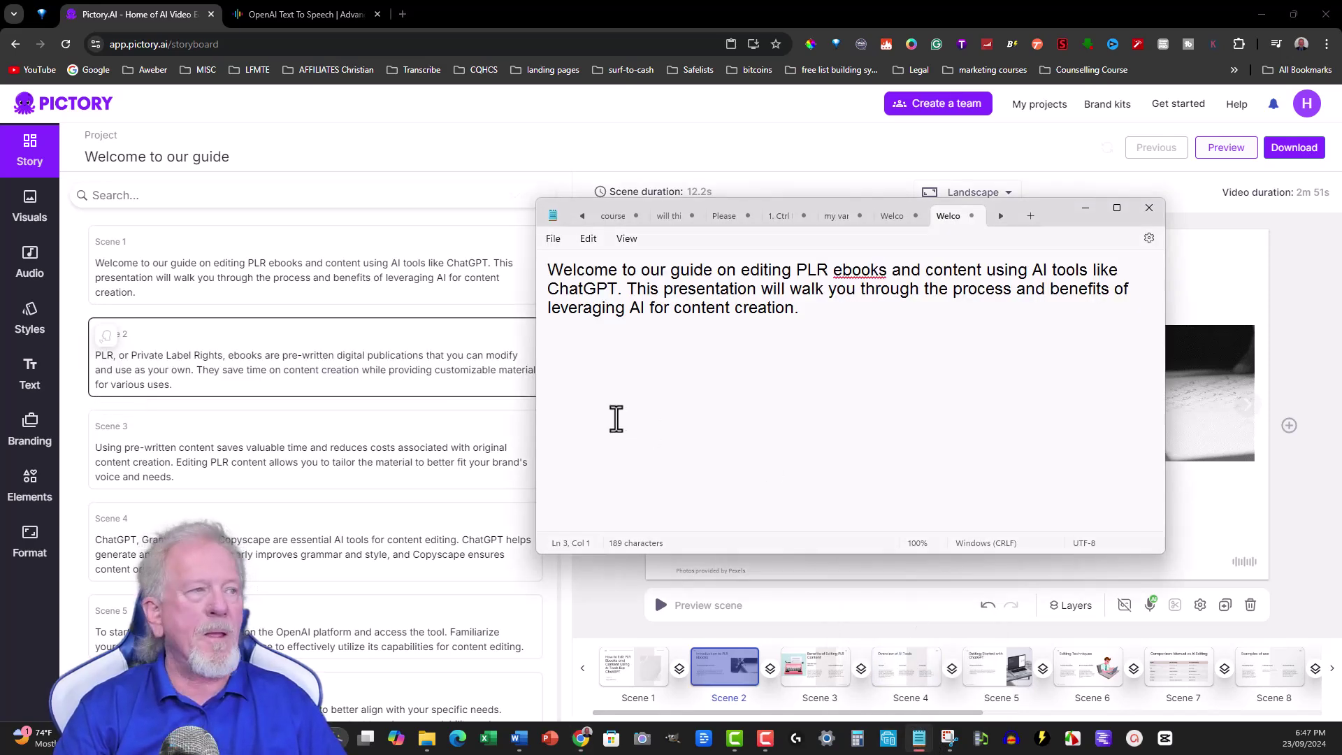
{"action": "type", "text": "PLR, or Private Label Rights, ebooks are pre-written digital publications that you can modify and use as your own. They save time on content creation while providing customizable material for various uses."}
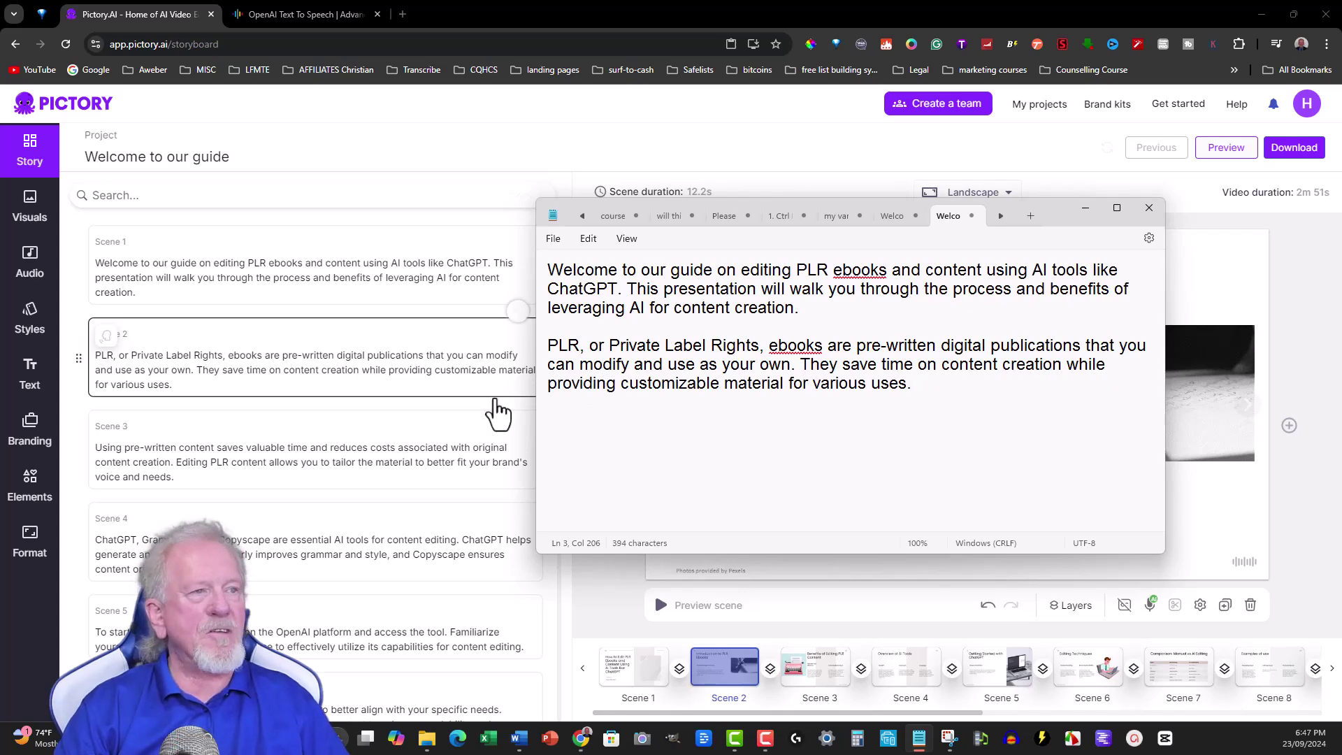
{"action": "left_click", "coordinate": [205, 480]}
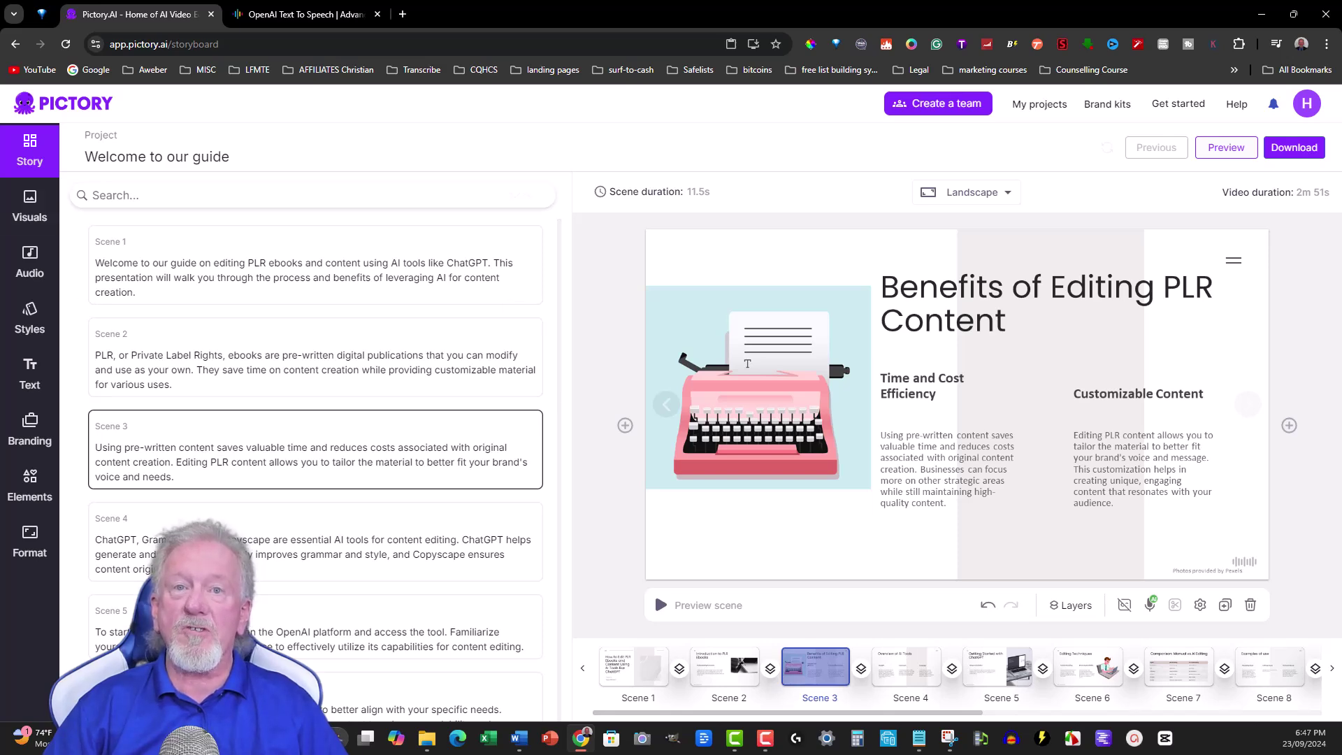
Step: Copy the Notepad script and paste it over TTS OpenAI's old input text (1443 characters)
{"action": "key", "text": "alt+Tab"}
{"action": "left_click_drag", "start_coordinate": [548, 270], "coordinate": [1080, 467]}
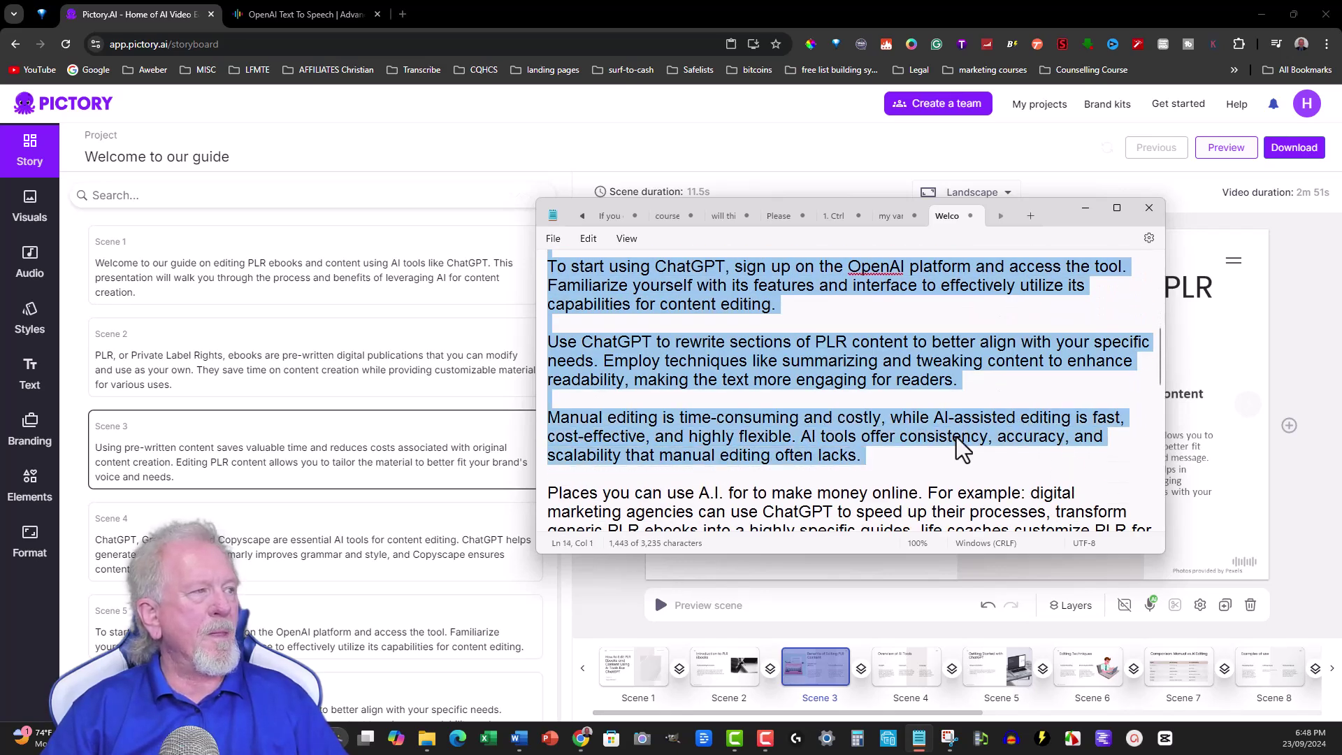
{"action": "right_click", "coordinate": [767, 278]}
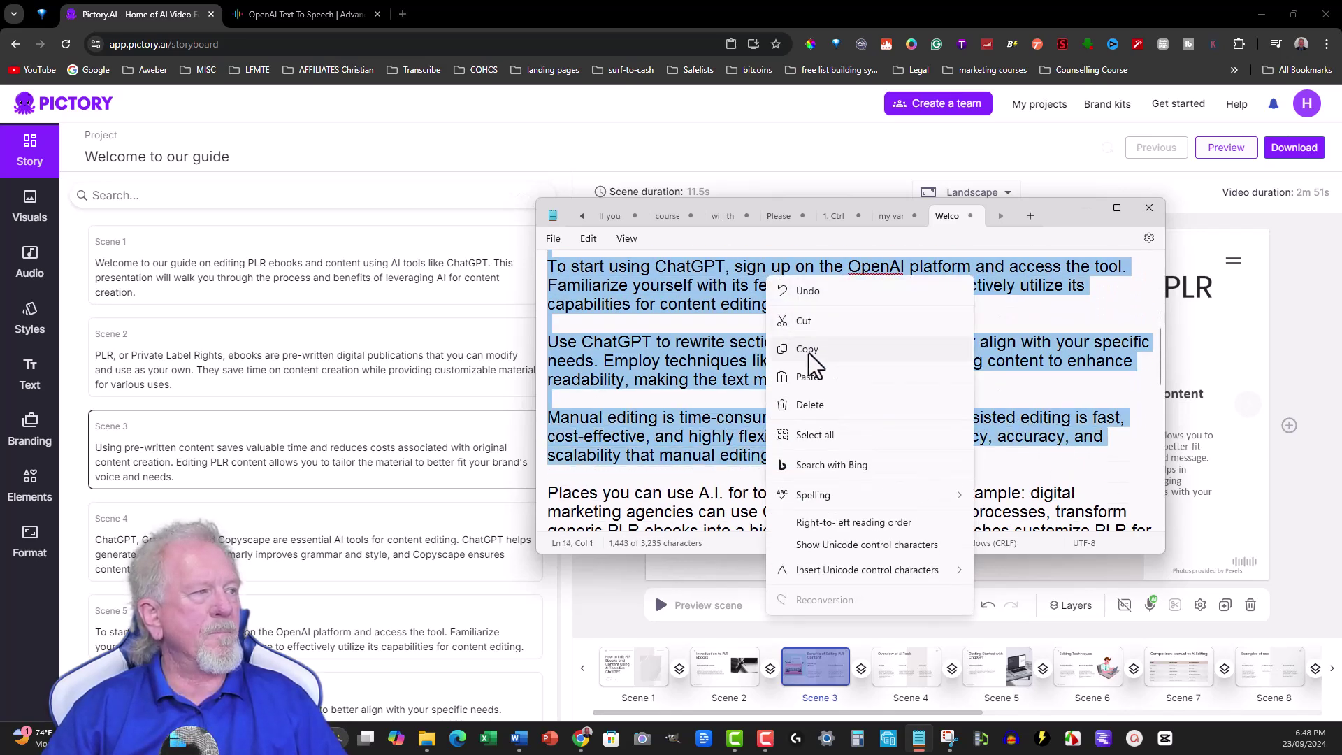
{"action": "left_click", "coordinate": [807, 349]}
{"action": "left_click", "coordinate": [297, 14]}
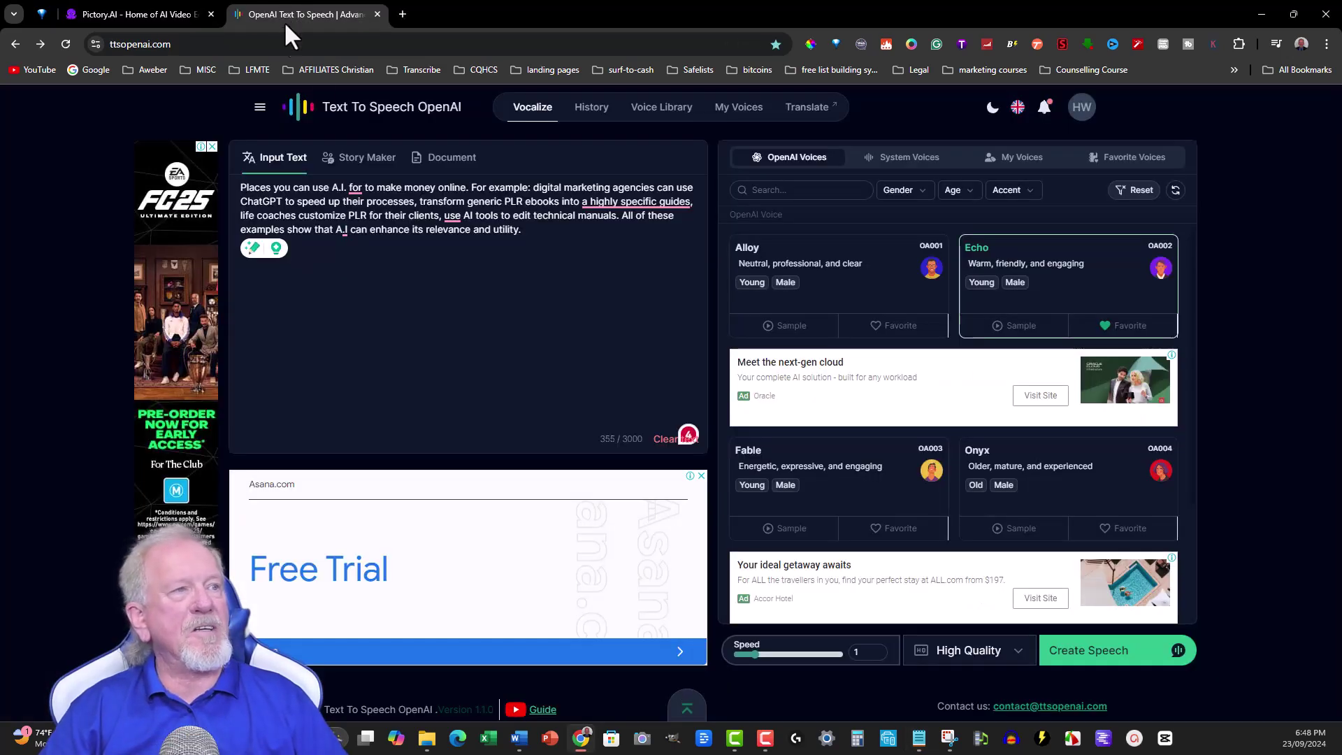
{"action": "key", "text": "ctrl+a"}
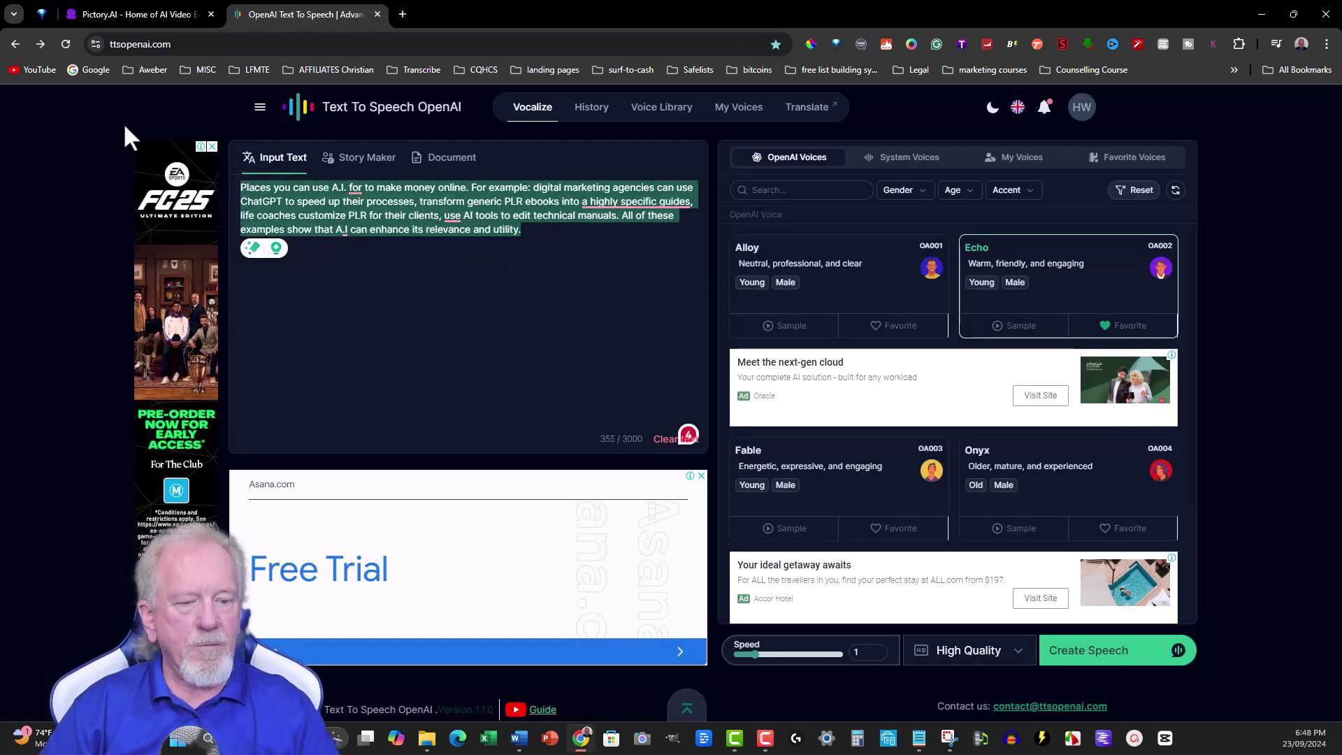
{"action": "key", "text": "Delete"}
{"action": "key", "text": "ctrl+v"}
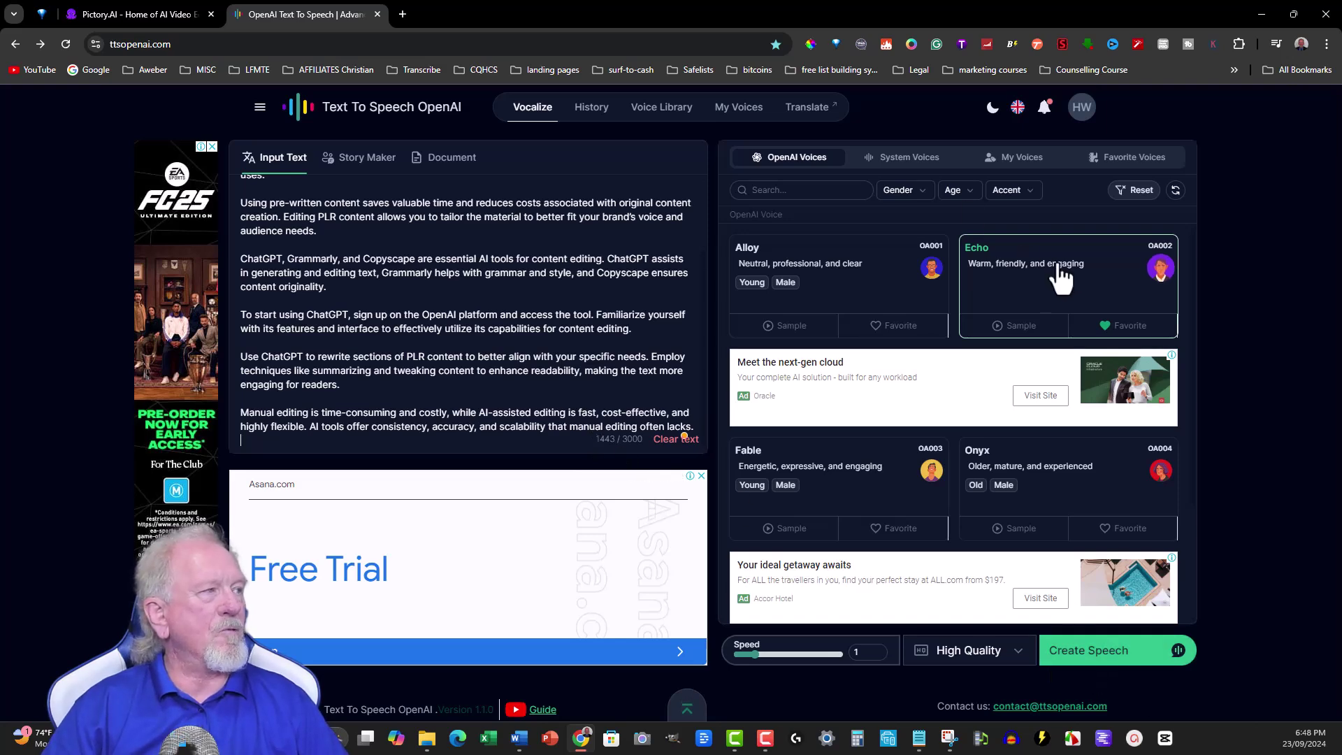
Step: Create speech from the pasted script with the Echo voice
{"action": "left_click", "coordinate": [1088, 650]}
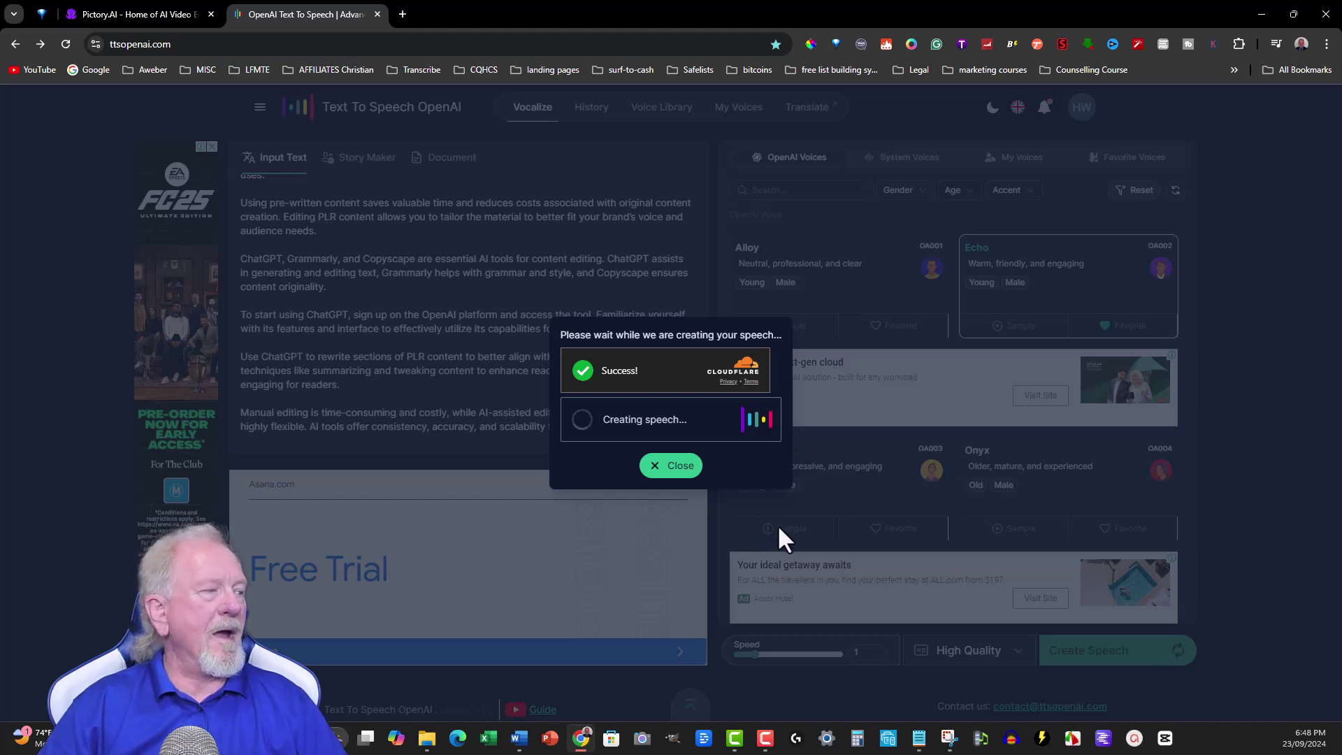
{"action": "left_click", "coordinate": [1011, 738]}
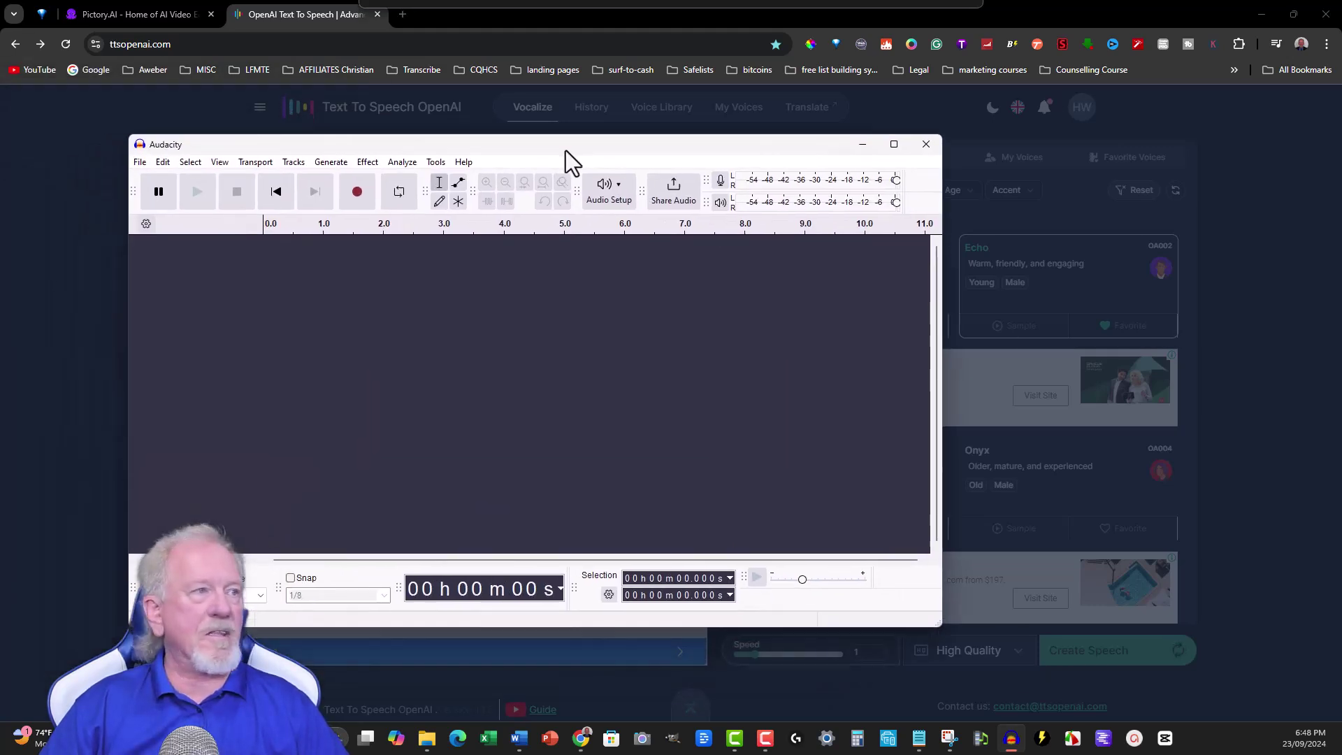
Step: Move and maximize the new Audacity window, then minimize it back to the browser
{"action": "left_click_drag", "start_coordinate": [565, 150], "coordinate": [727, 150]}
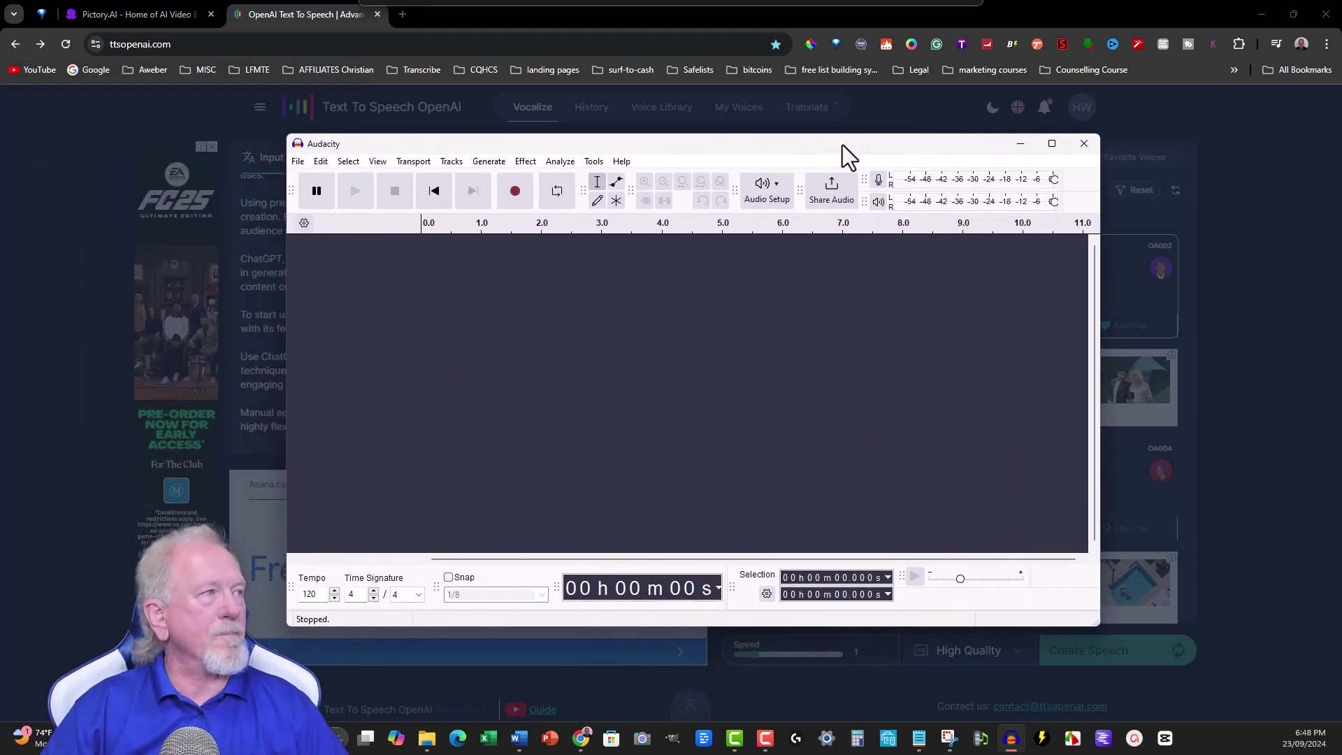
{"action": "left_click", "coordinate": [1053, 142]}
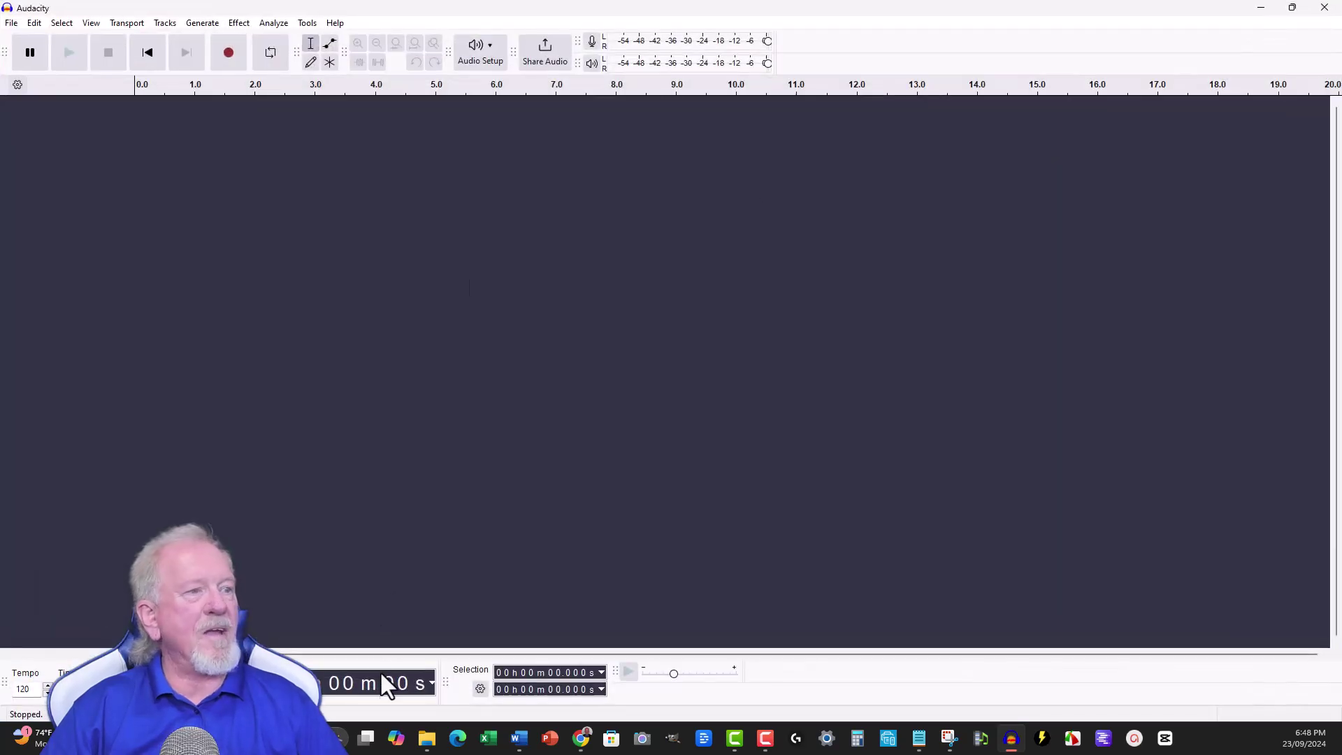
{"action": "left_click", "coordinate": [1261, 8]}
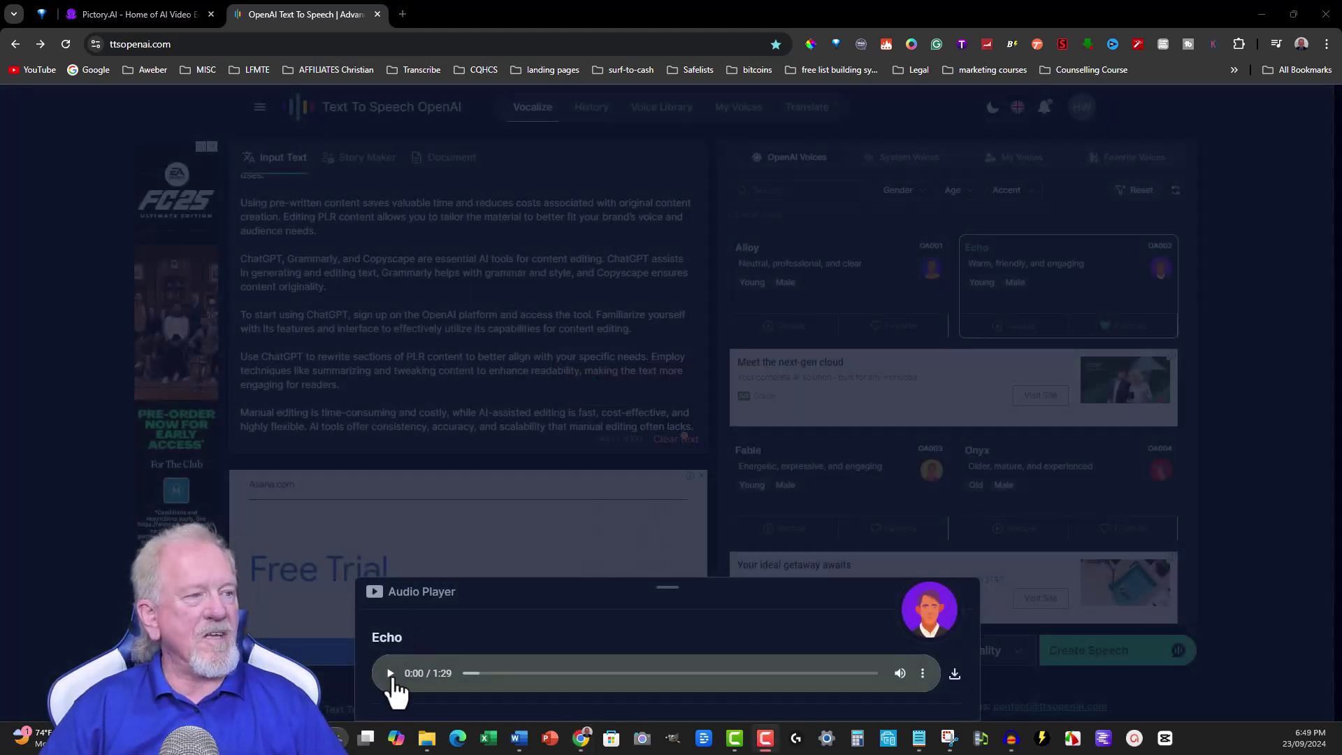
Step: Preview the Echo speech, then download it as 1.mp3
{"action": "left_click", "coordinate": [390, 674]}
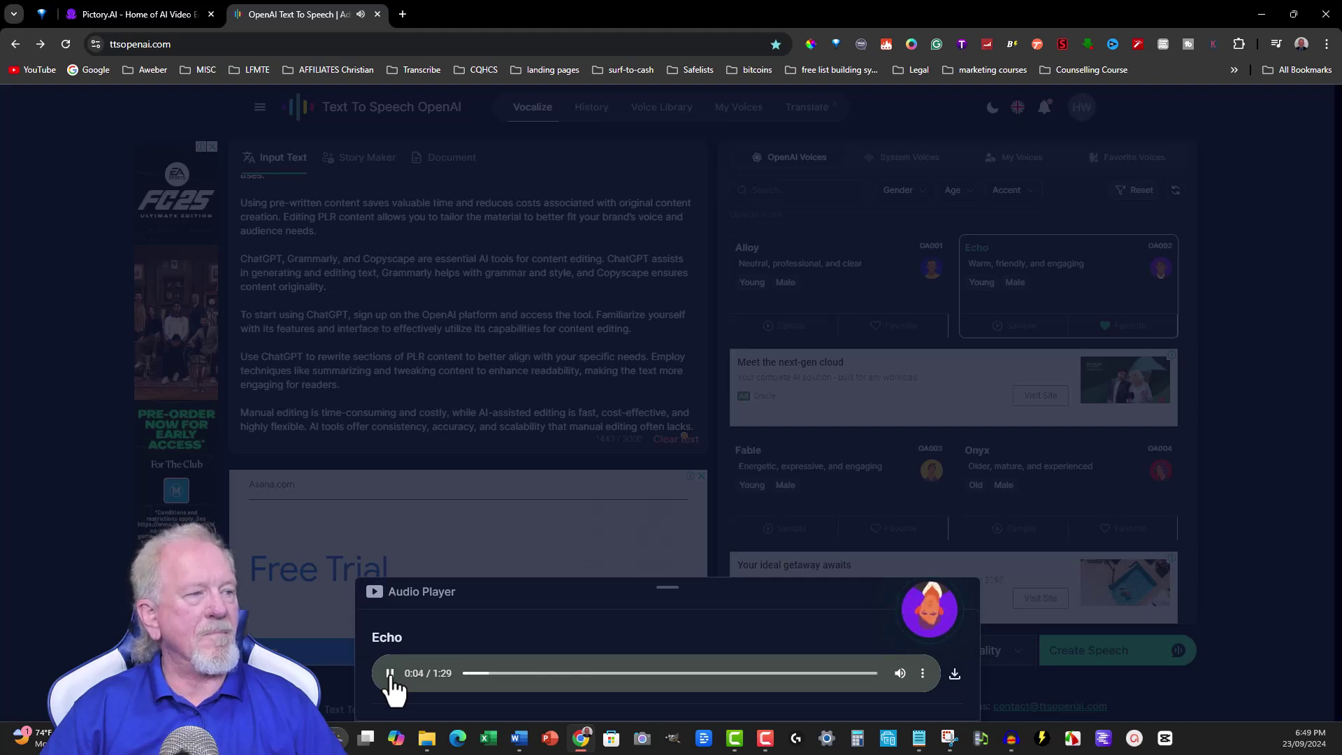
{"action": "left_click", "coordinate": [390, 673]}
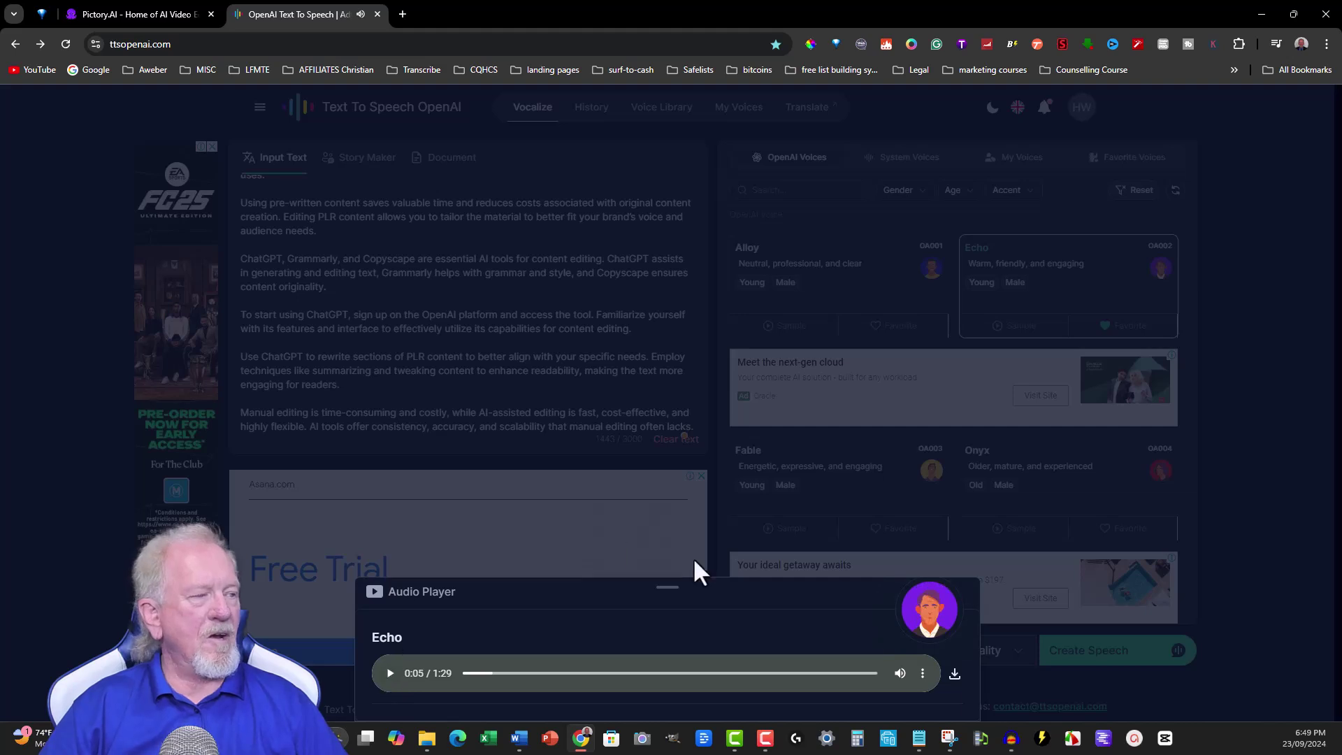
{"action": "left_click", "coordinate": [924, 674]}
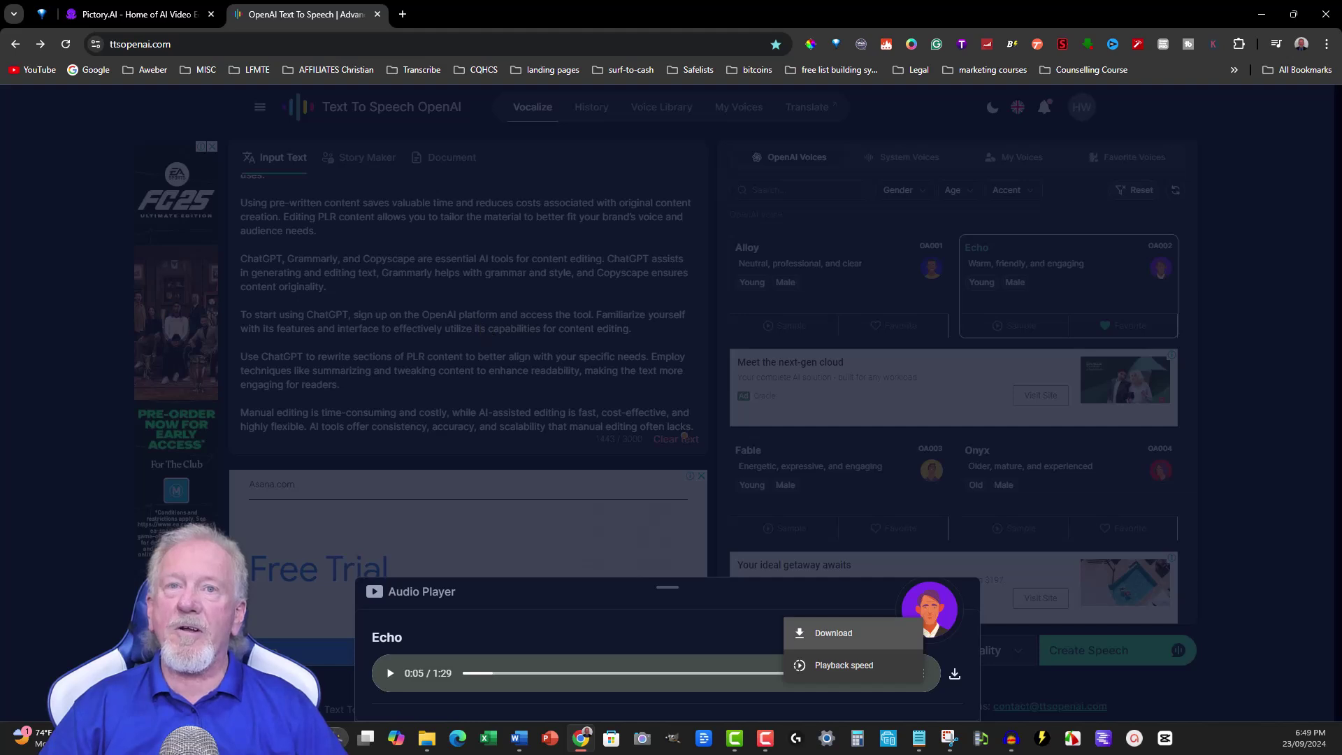
{"action": "left_click", "coordinate": [832, 635]}
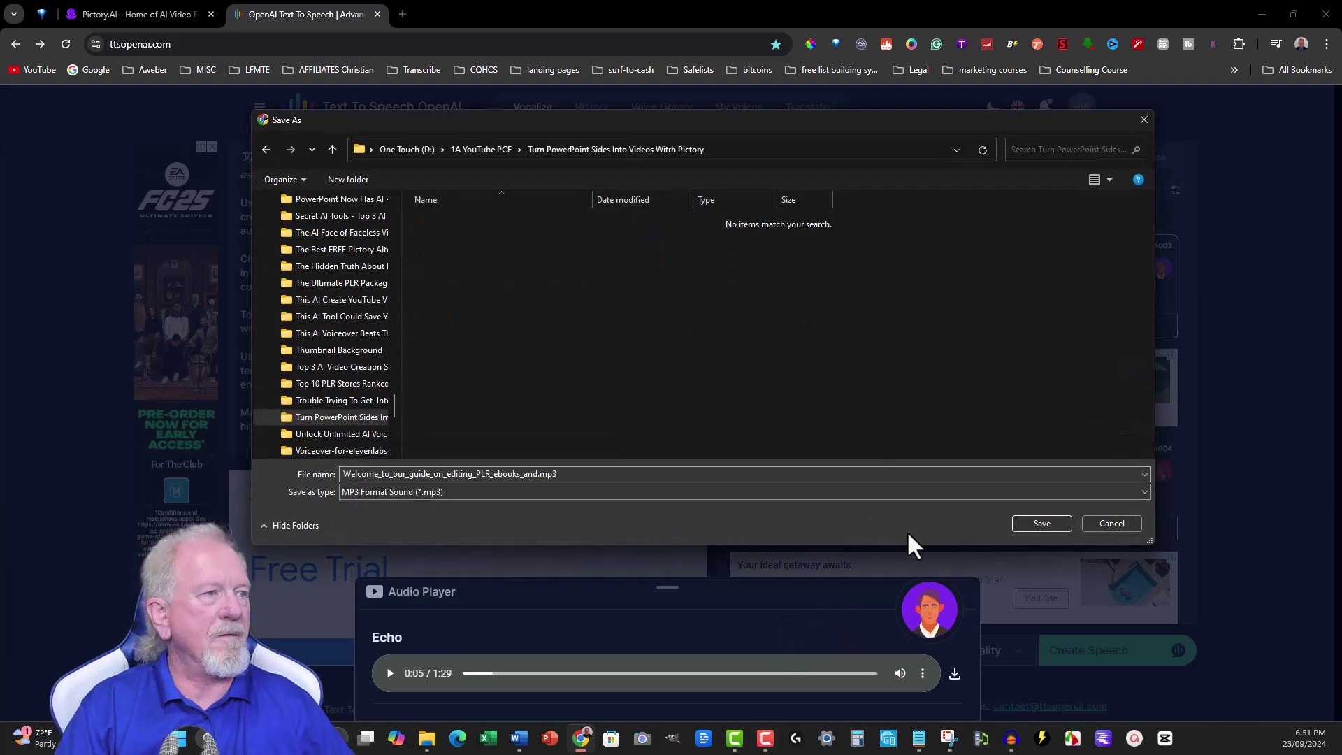
{"action": "left_click", "coordinate": [820, 468]}
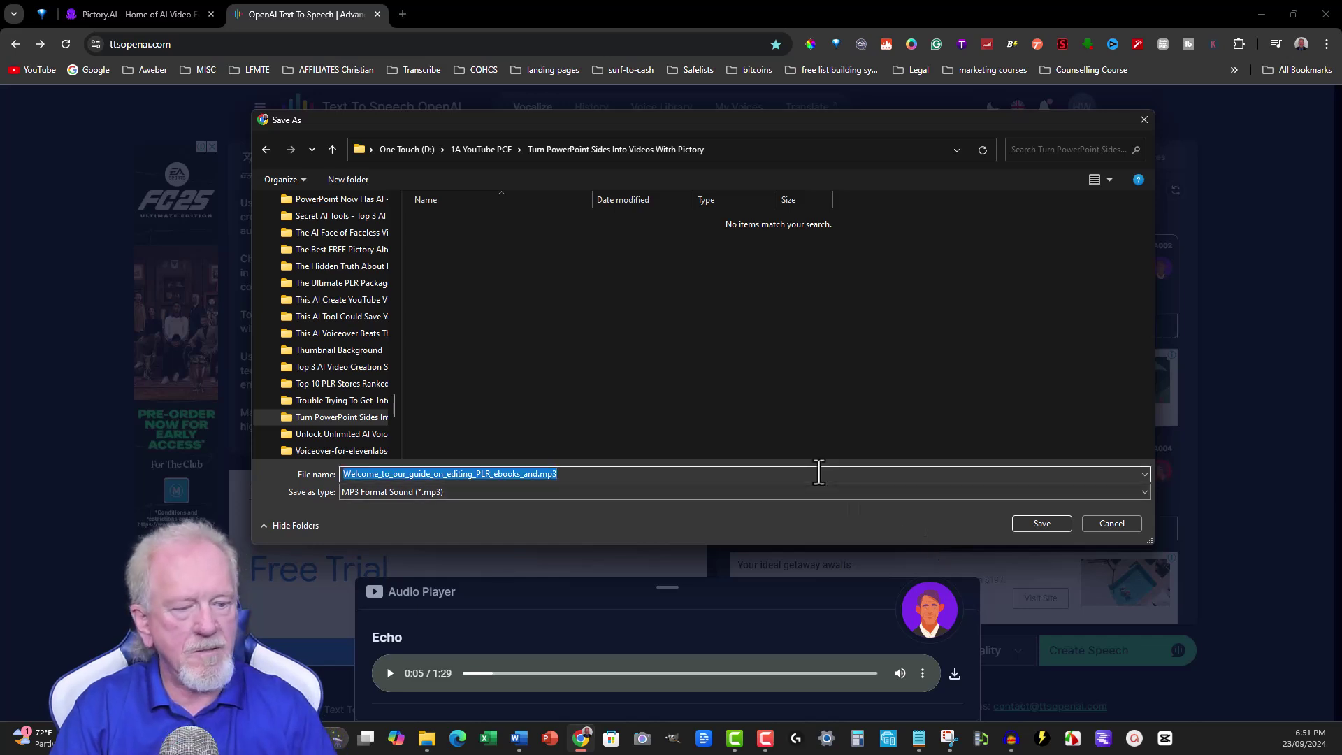
{"action": "type", "text": "1"}
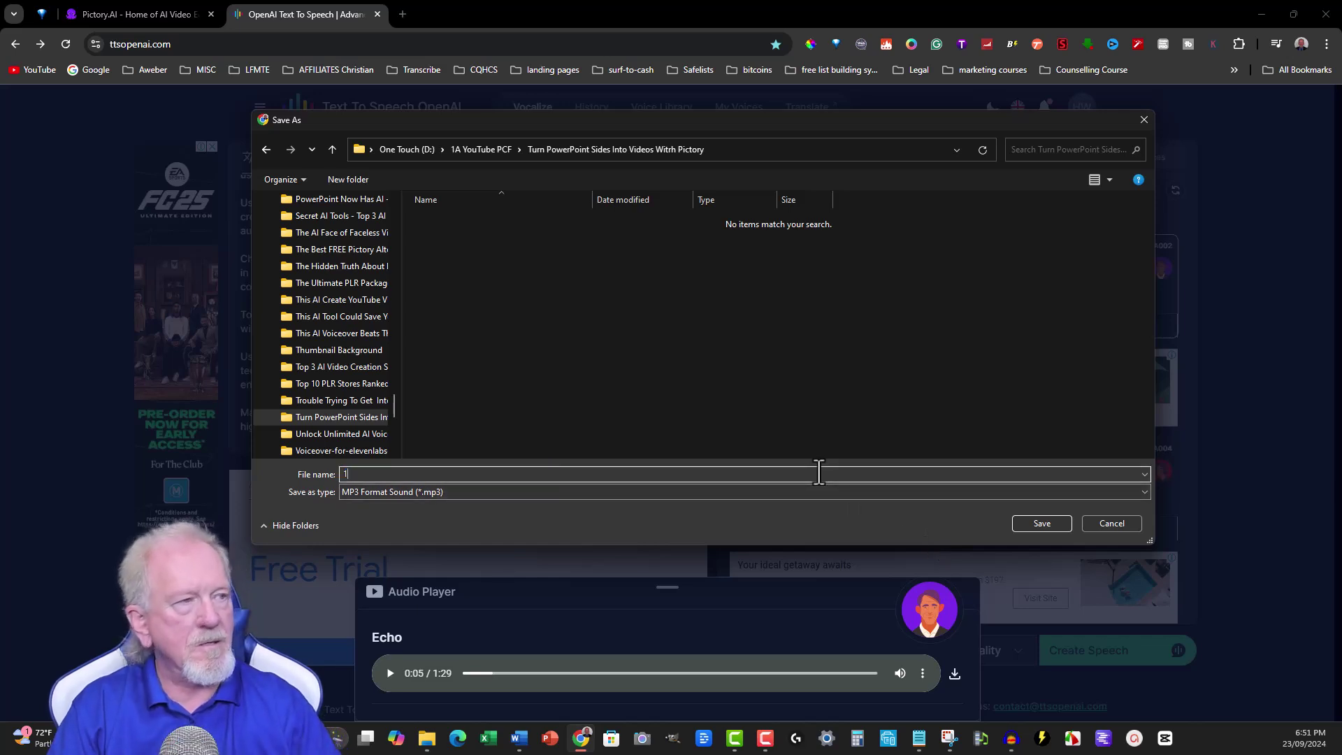
{"action": "left_click", "coordinate": [1052, 517]}
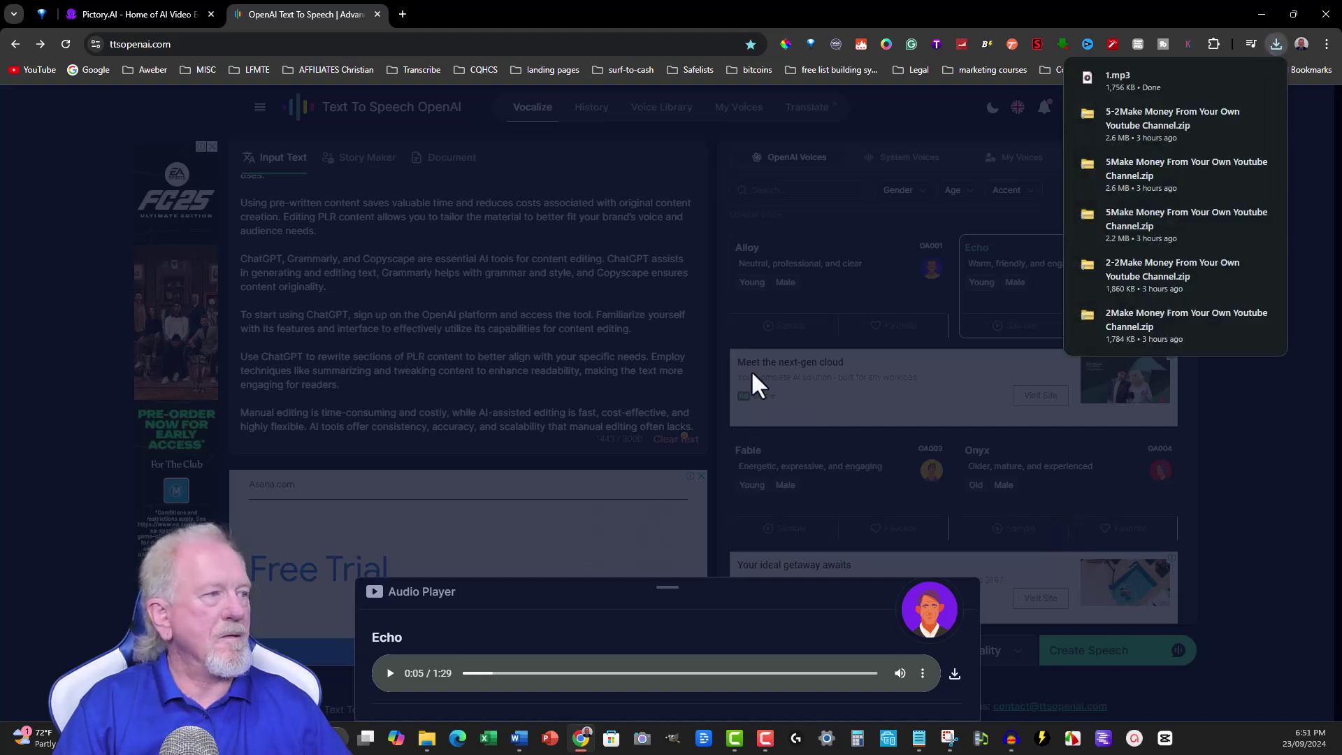
Step: Copy the rest of the script in Notepad, from 'Places you can use A.I.' to the end
{"action": "left_click", "coordinate": [918, 737]}
{"action": "scroll", "coordinate": [579, 453], "scroll_direction": "down", "scroll_amount": 2}
{"action": "scroll", "coordinate": [579, 453], "scroll_direction": "down", "scroll_amount": 2}
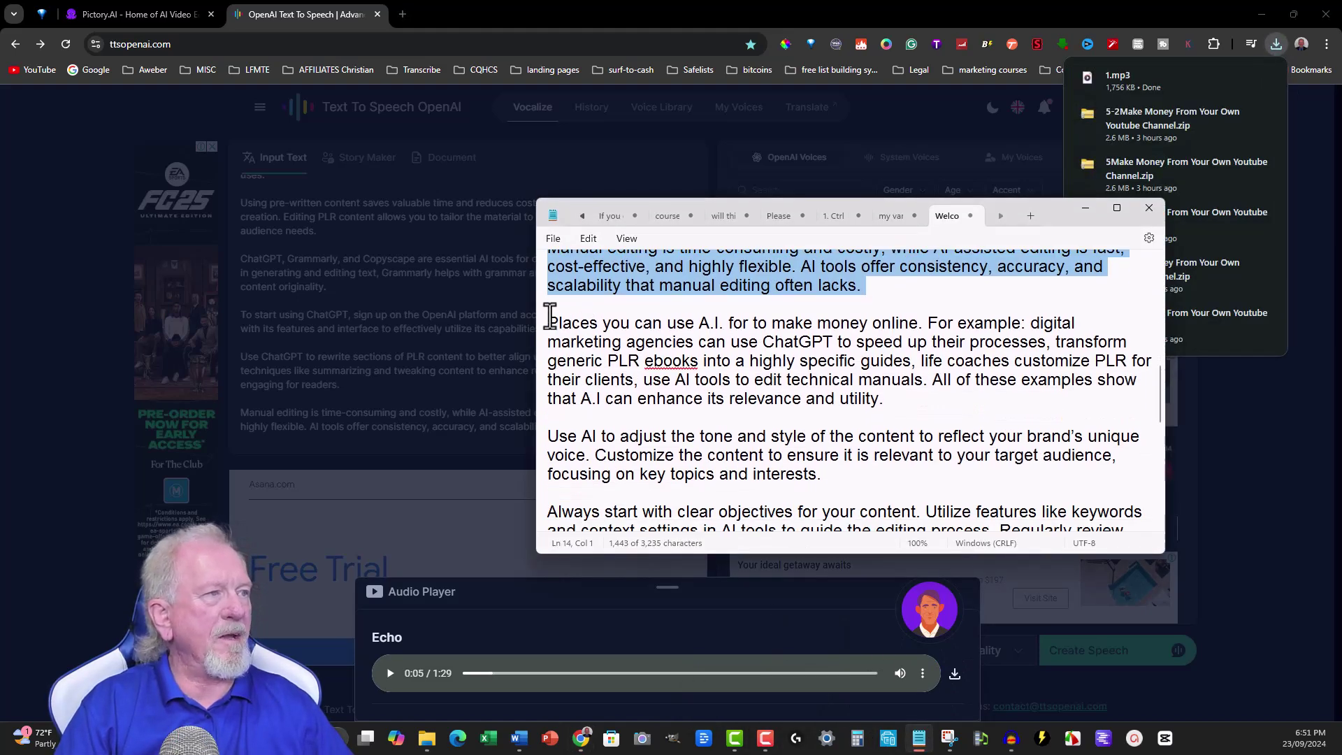
{"action": "left_click_drag", "start_coordinate": [548, 323], "coordinate": [929, 612]}
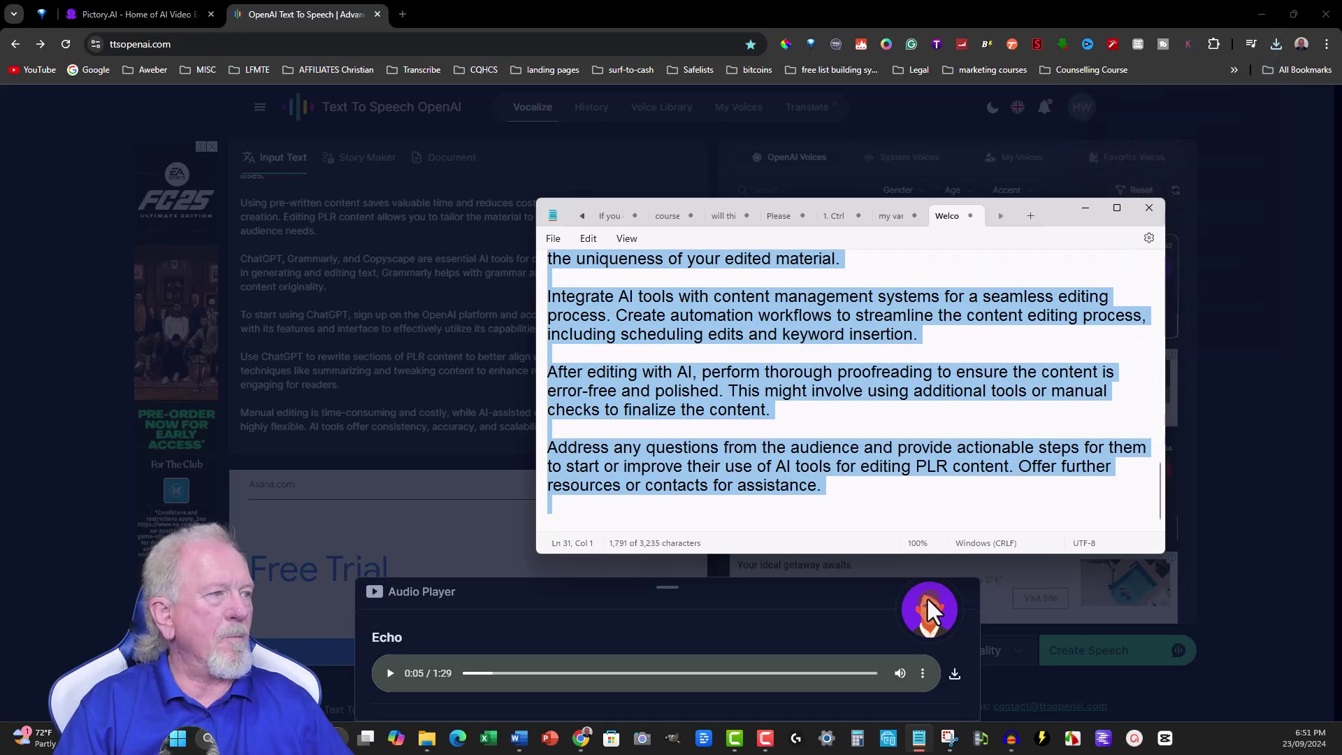
{"action": "right_click", "coordinate": [615, 317]}
{"action": "left_click", "coordinate": [654, 390]}
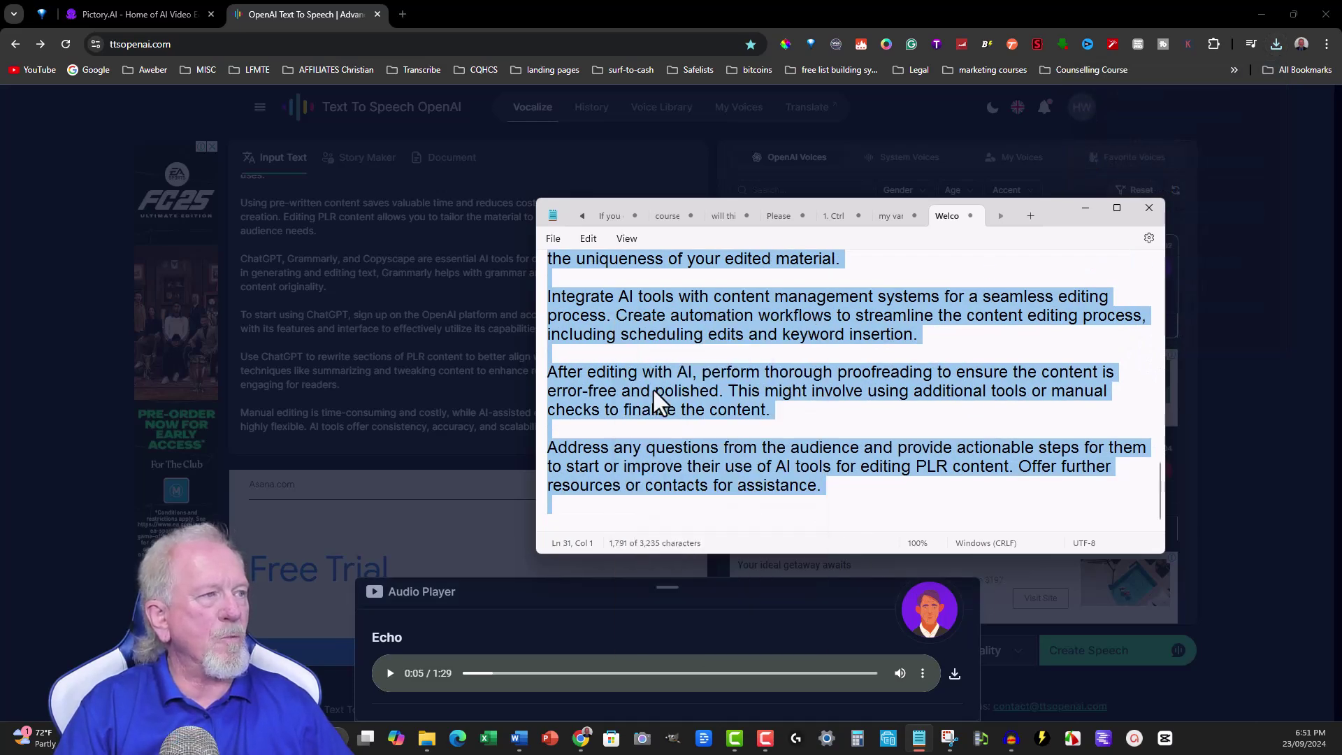
Step: Replace the TTS input with the copied script and generate the new speech
{"action": "left_click", "coordinate": [1084, 209]}
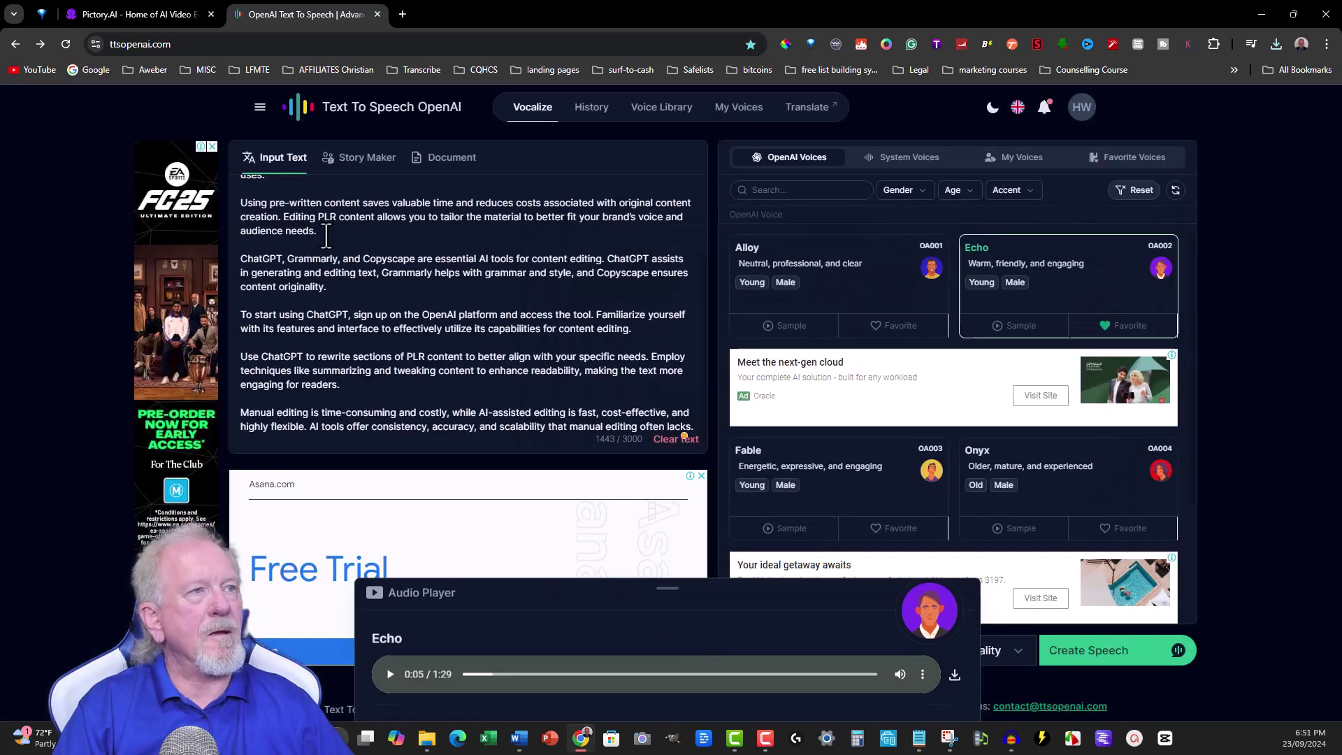
{"action": "triple_click", "coordinate": [279, 219]}
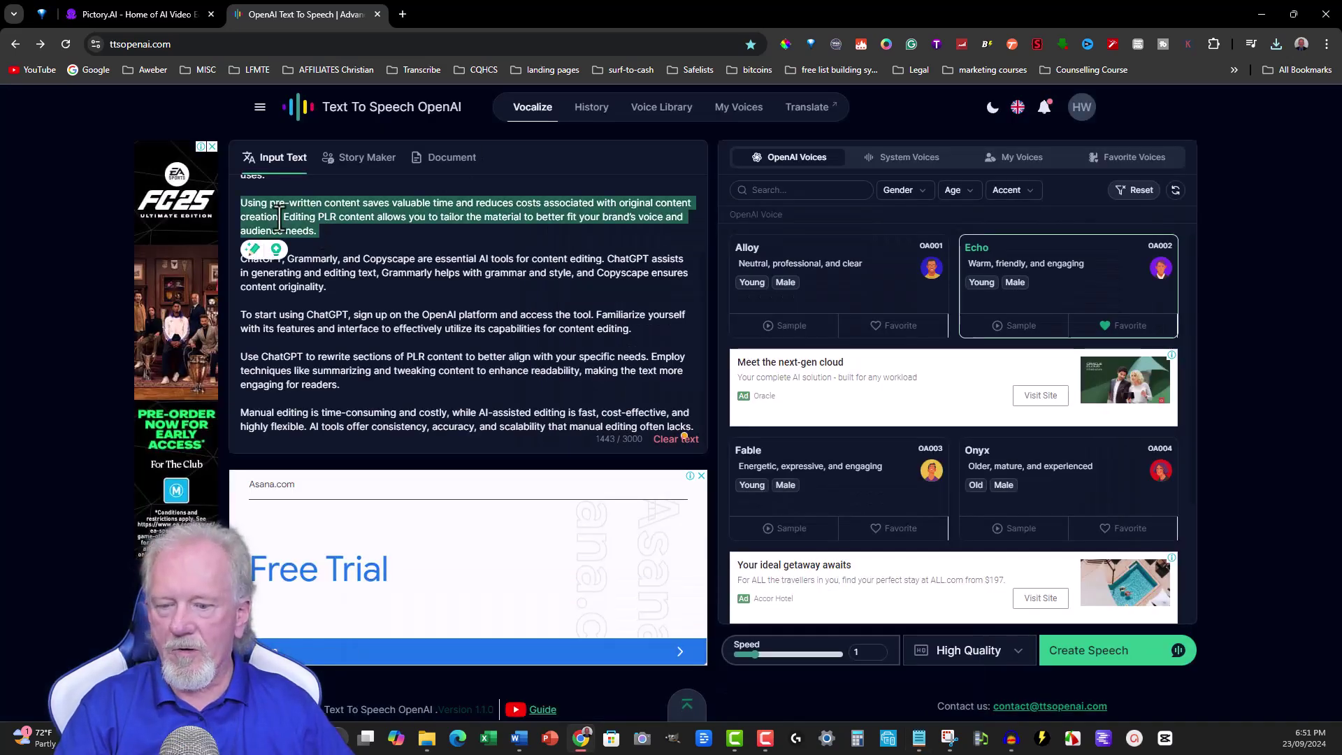
{"action": "key", "text": "ctrl+a"}
{"action": "key", "text": "Delete"}
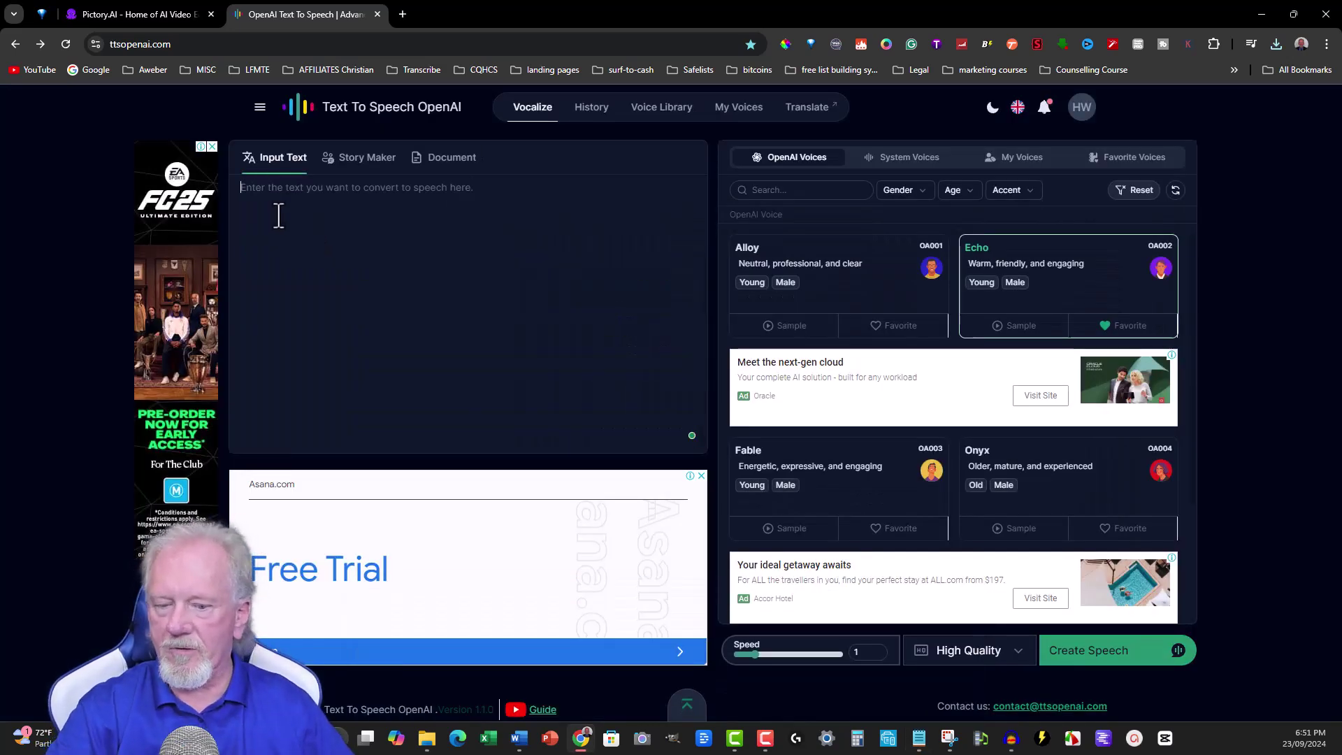
{"action": "key", "text": "ctrl+v"}
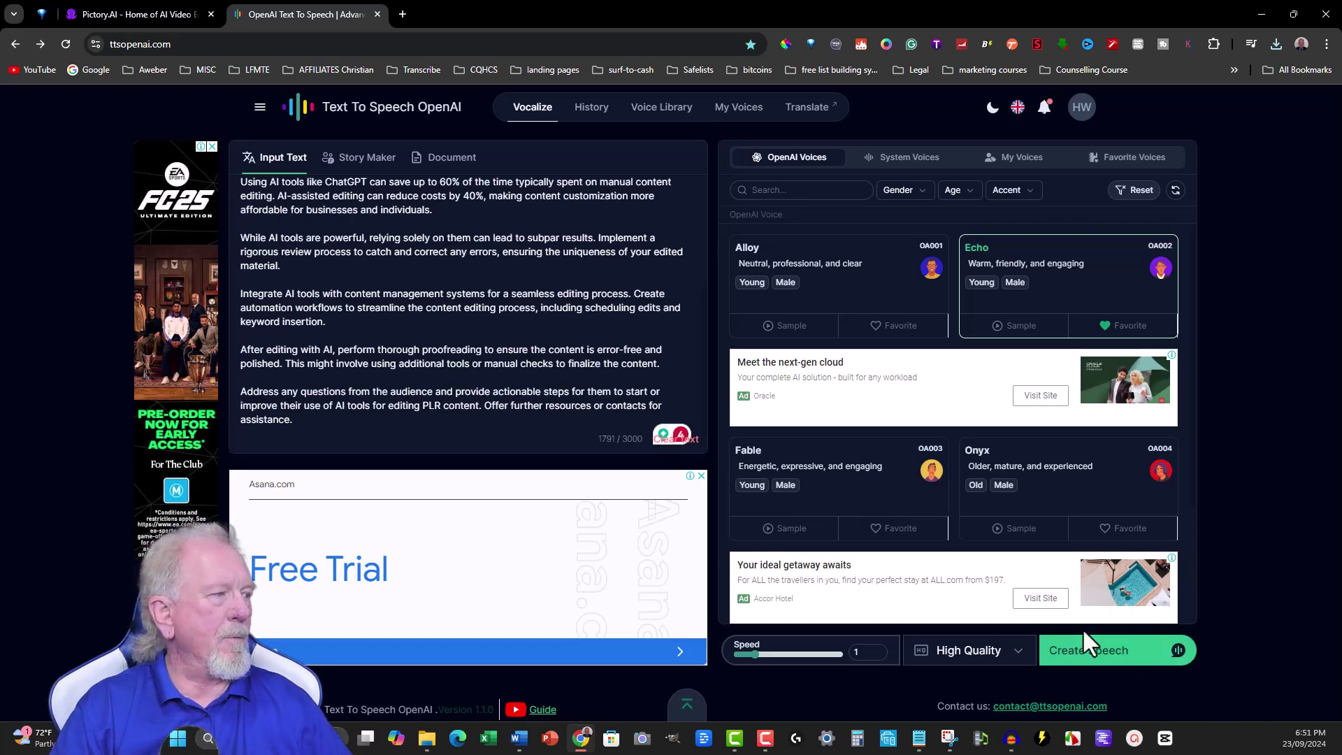
{"action": "left_click", "coordinate": [1085, 648]}
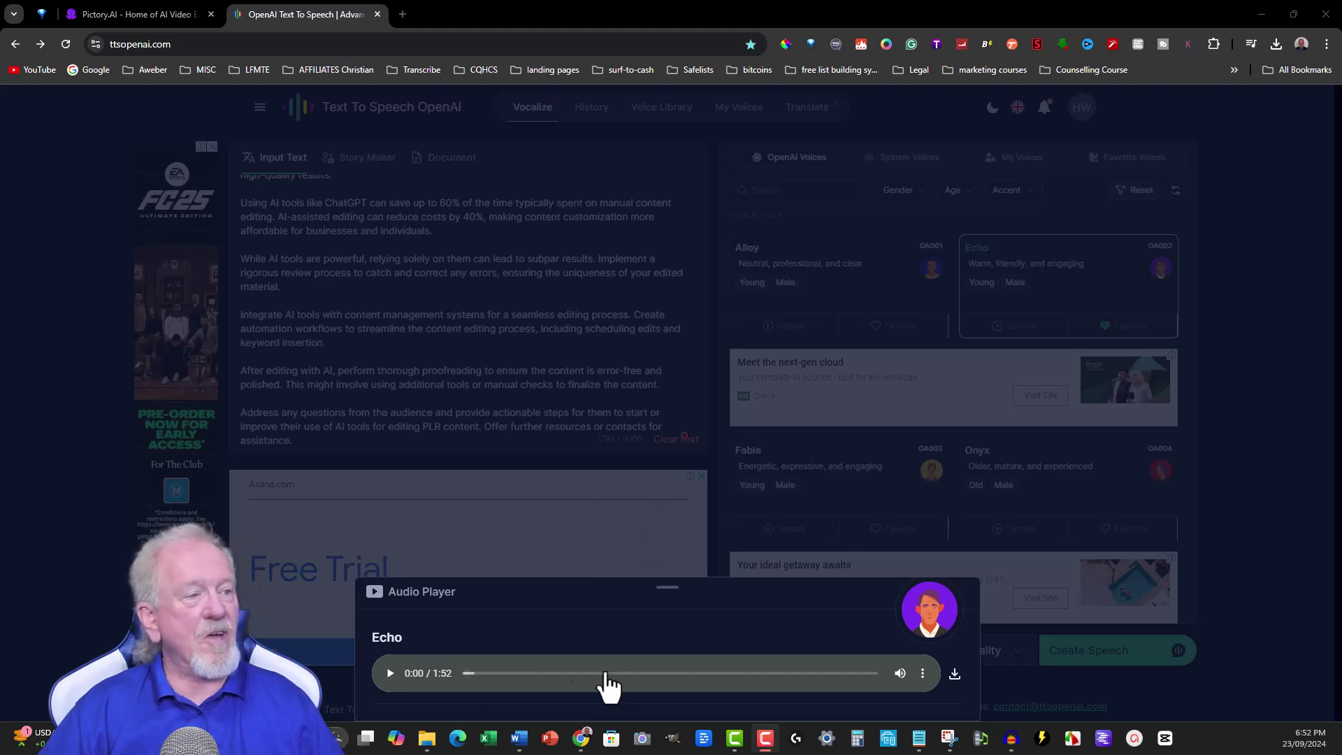
Step: Preview the new 1:52 Echo clip, then download it as 2.mp3
{"action": "left_click", "coordinate": [390, 674]}
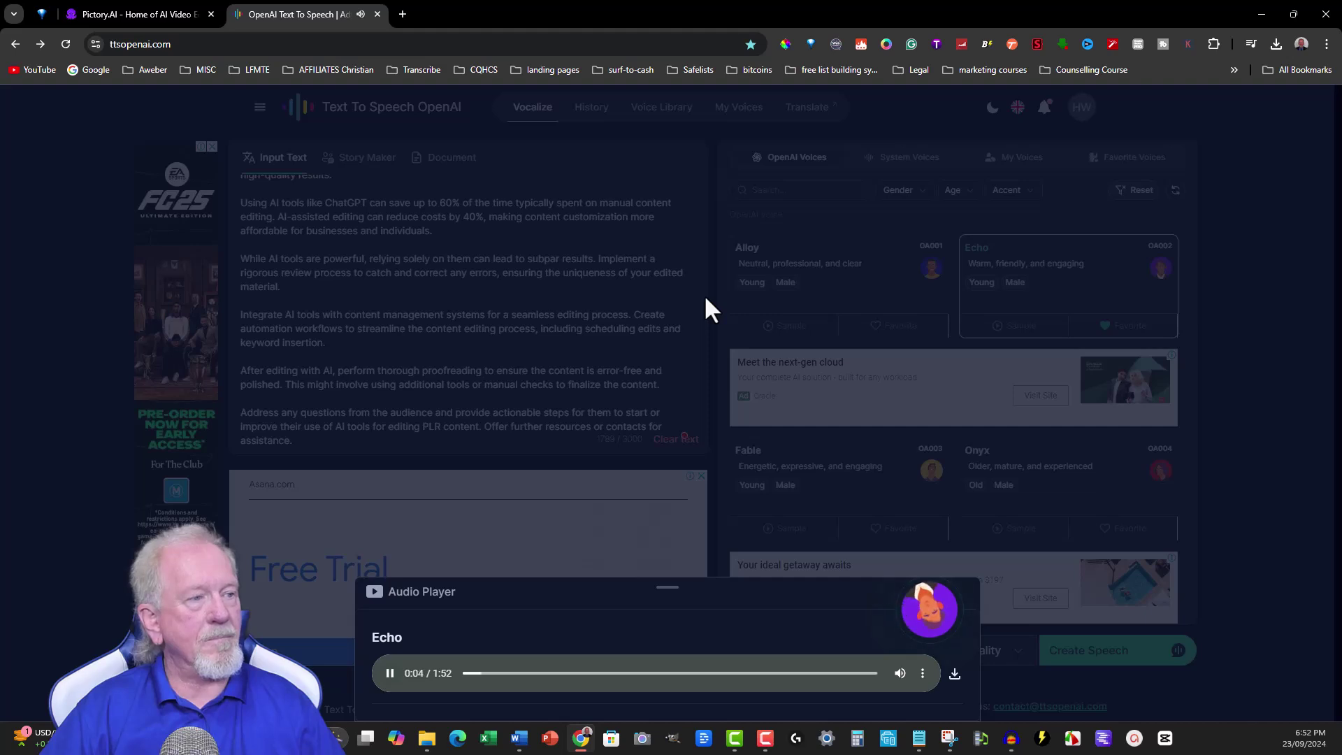
{"action": "left_click", "coordinate": [390, 673]}
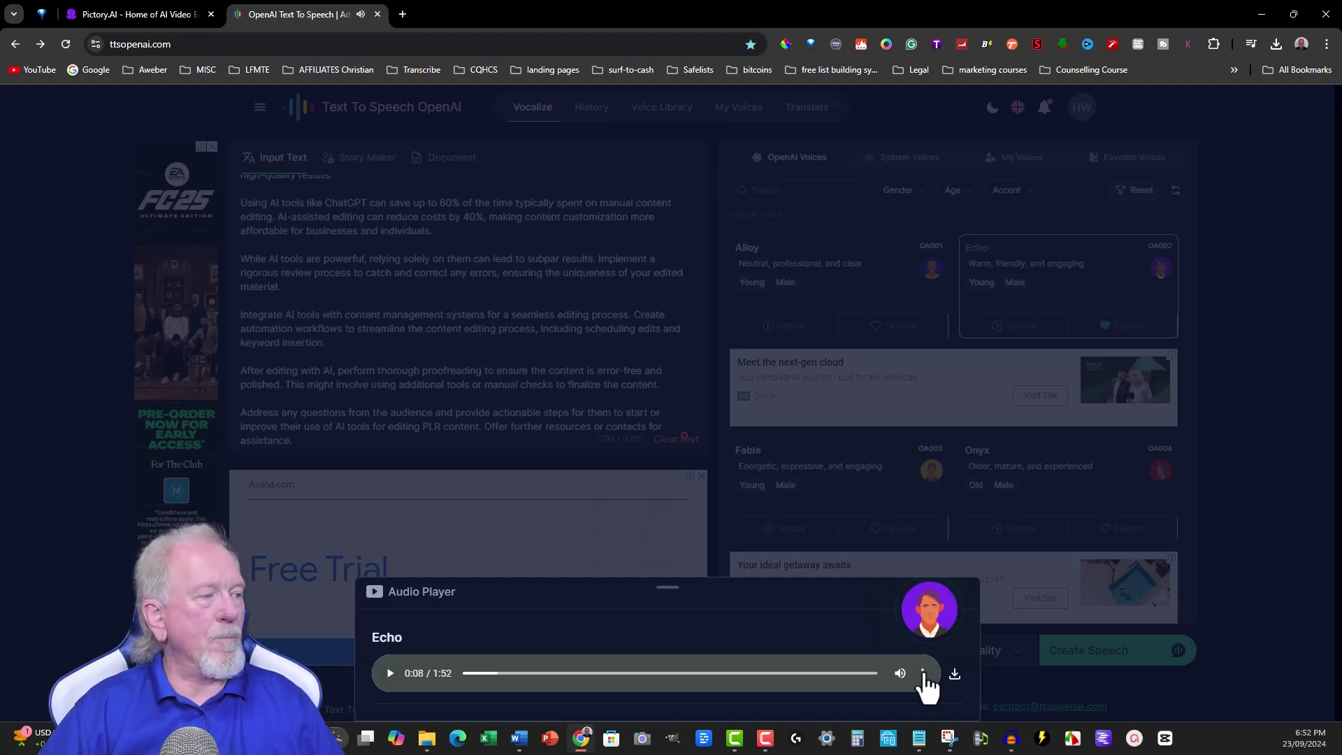
{"action": "left_click", "coordinate": [923, 674]}
{"action": "left_click", "coordinate": [832, 635]}
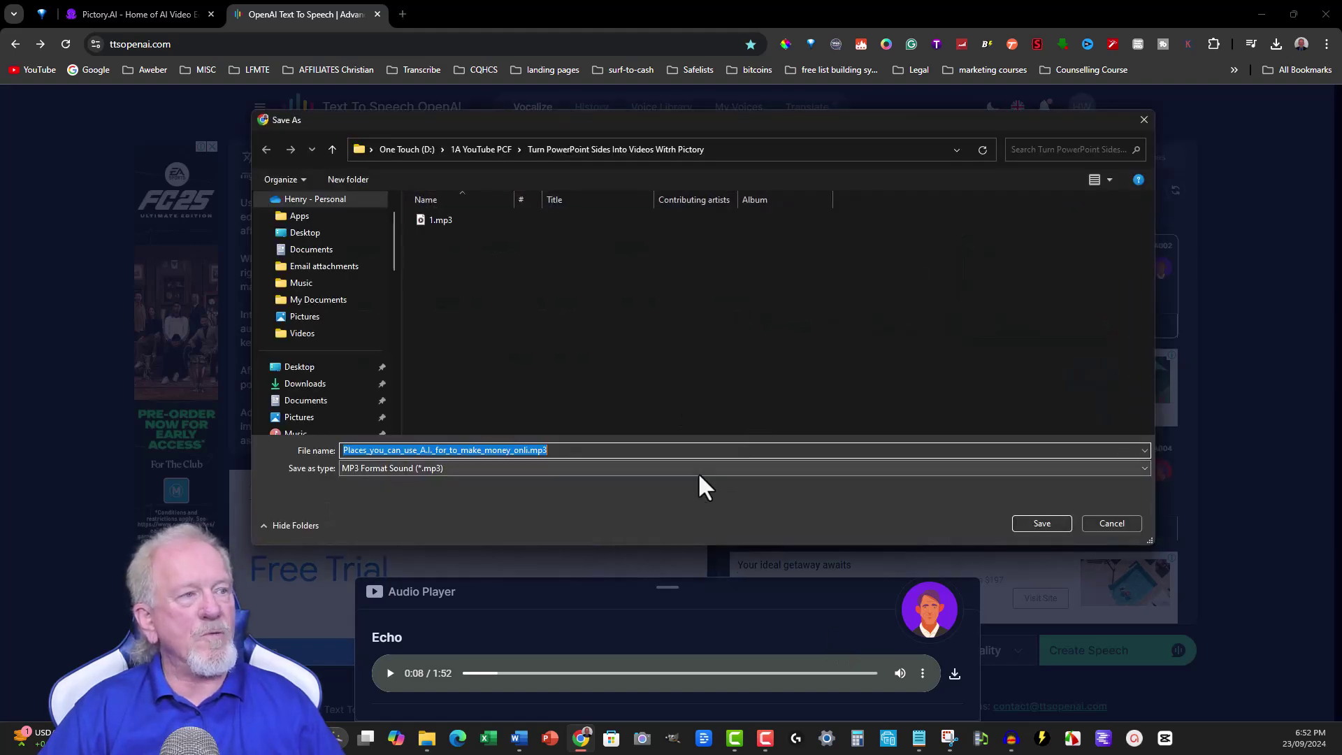
{"action": "type", "text": "2"}
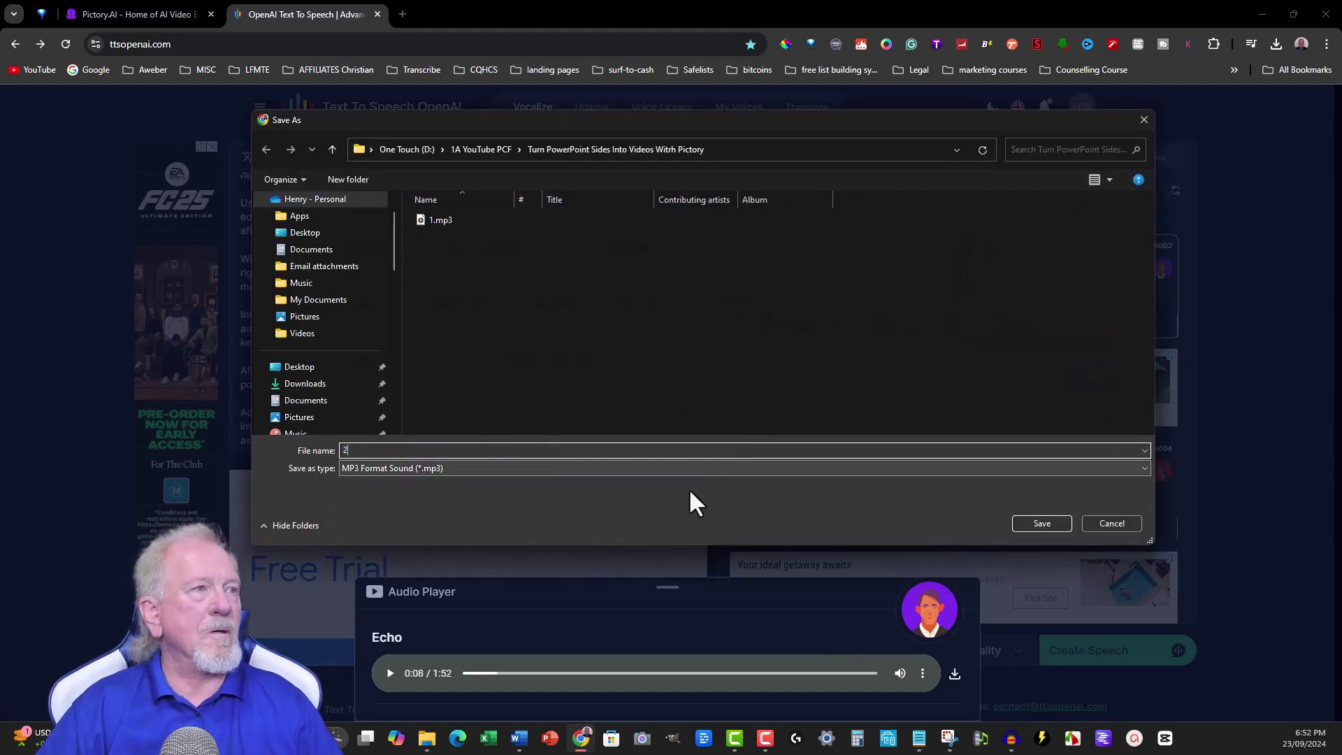
{"action": "left_click", "coordinate": [1035, 520]}
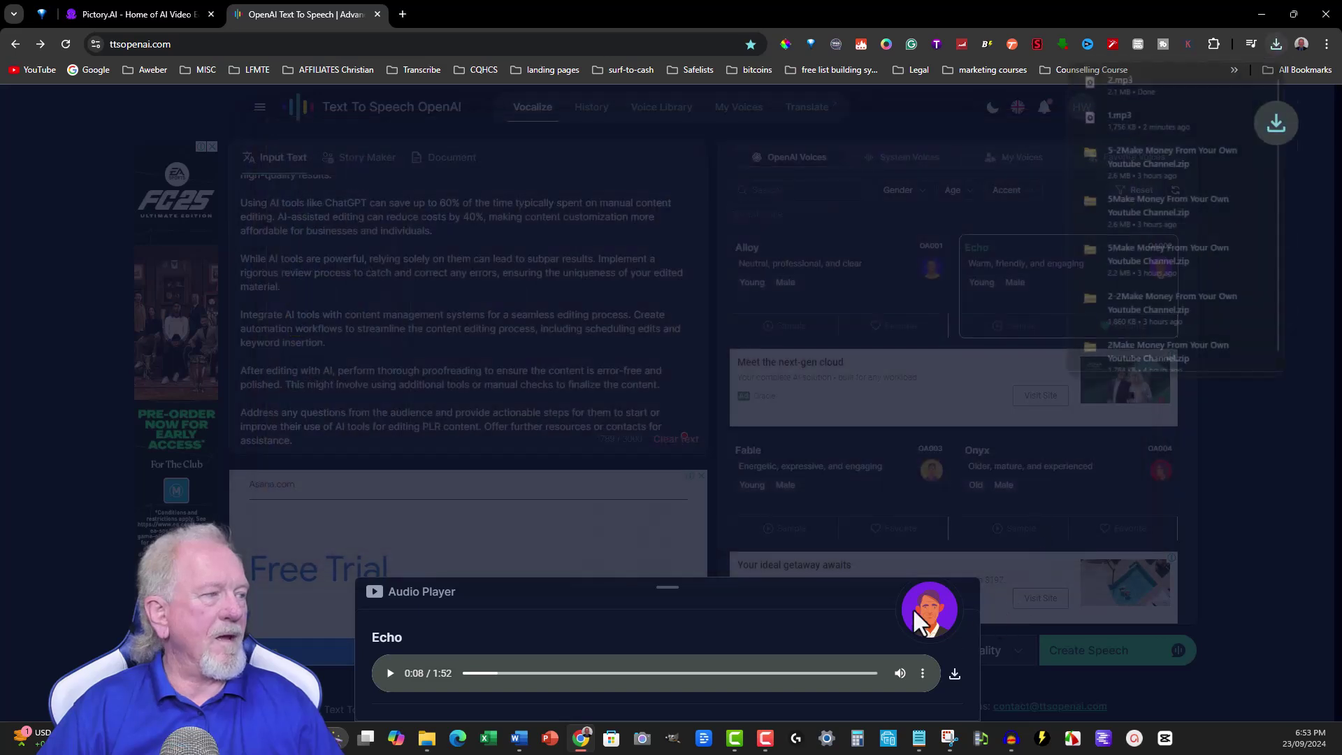
Step: Import 1.mp3 and 2.mp3 into Audacity and place clip 2 right after clip 1 on track 1
{"action": "left_click", "coordinate": [1012, 738]}
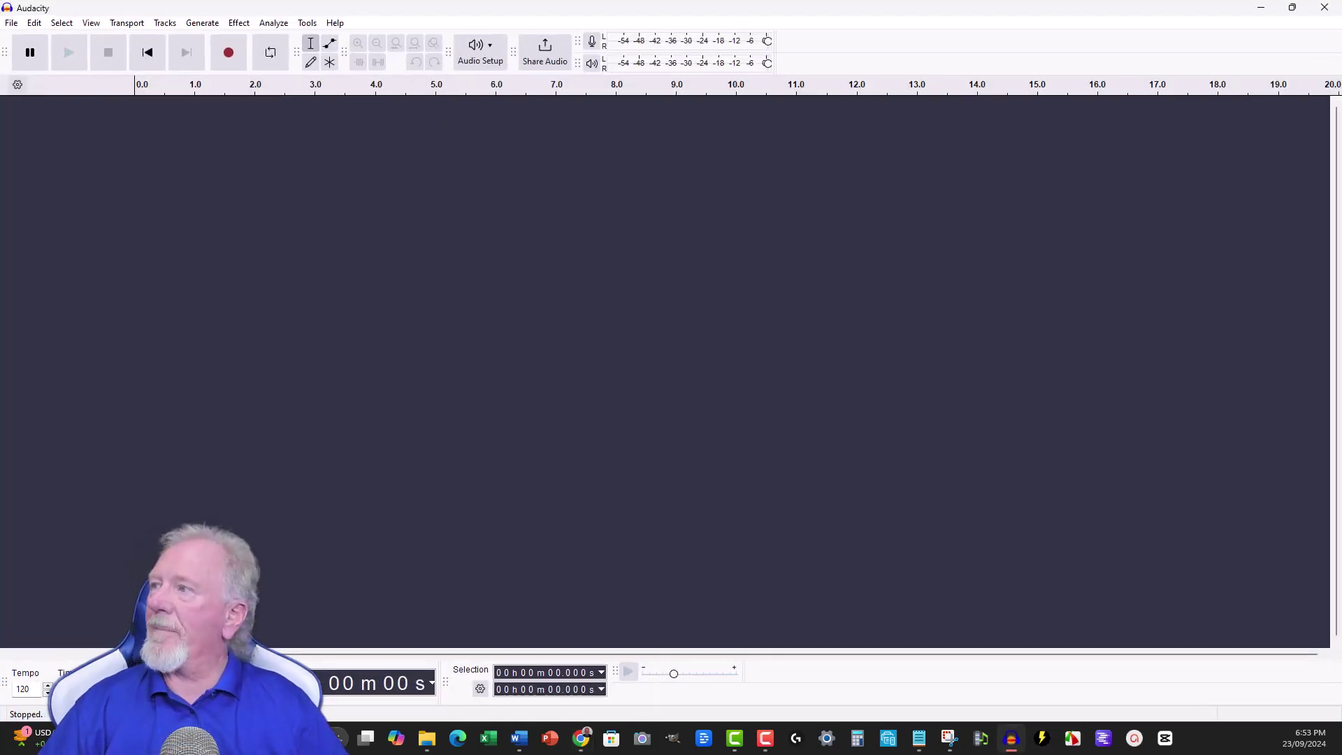
{"action": "key", "text": "super+e"}
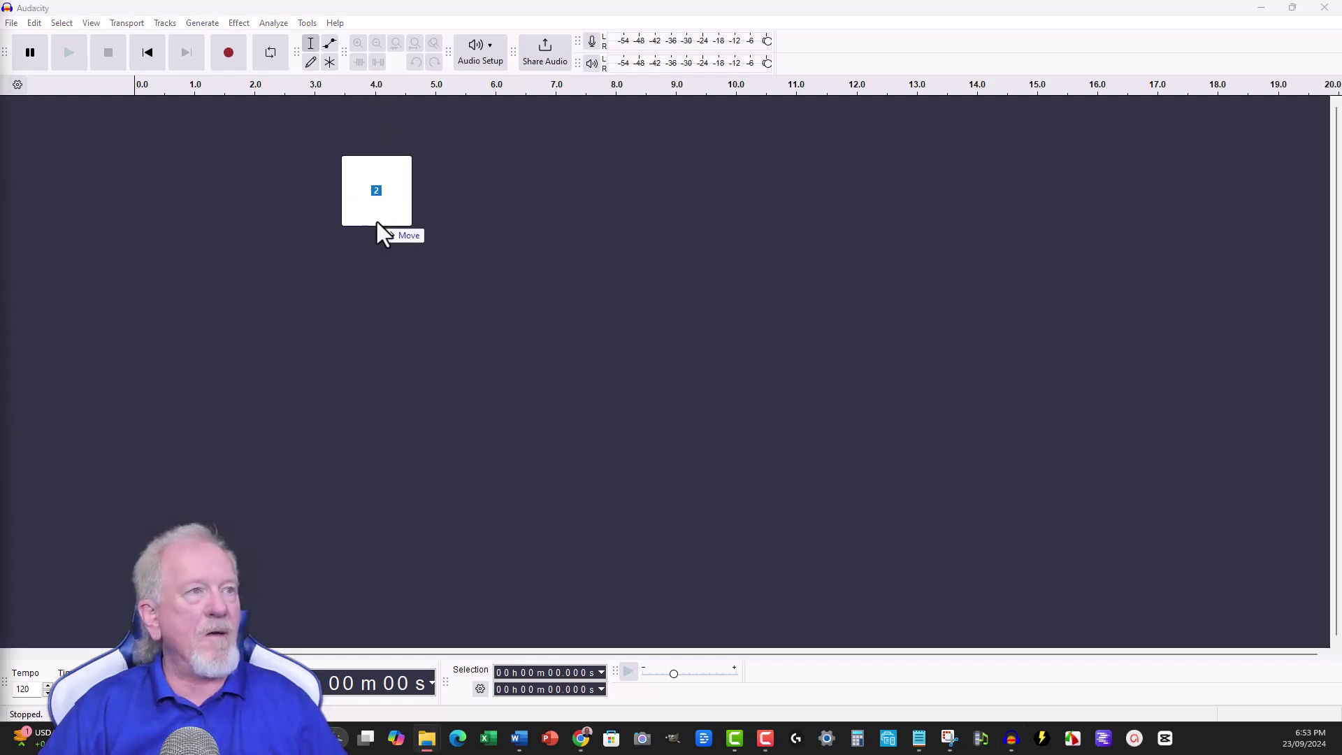
{"action": "left_click_drag", "start_coordinate": [376, 221], "coordinate": [380, 228]}
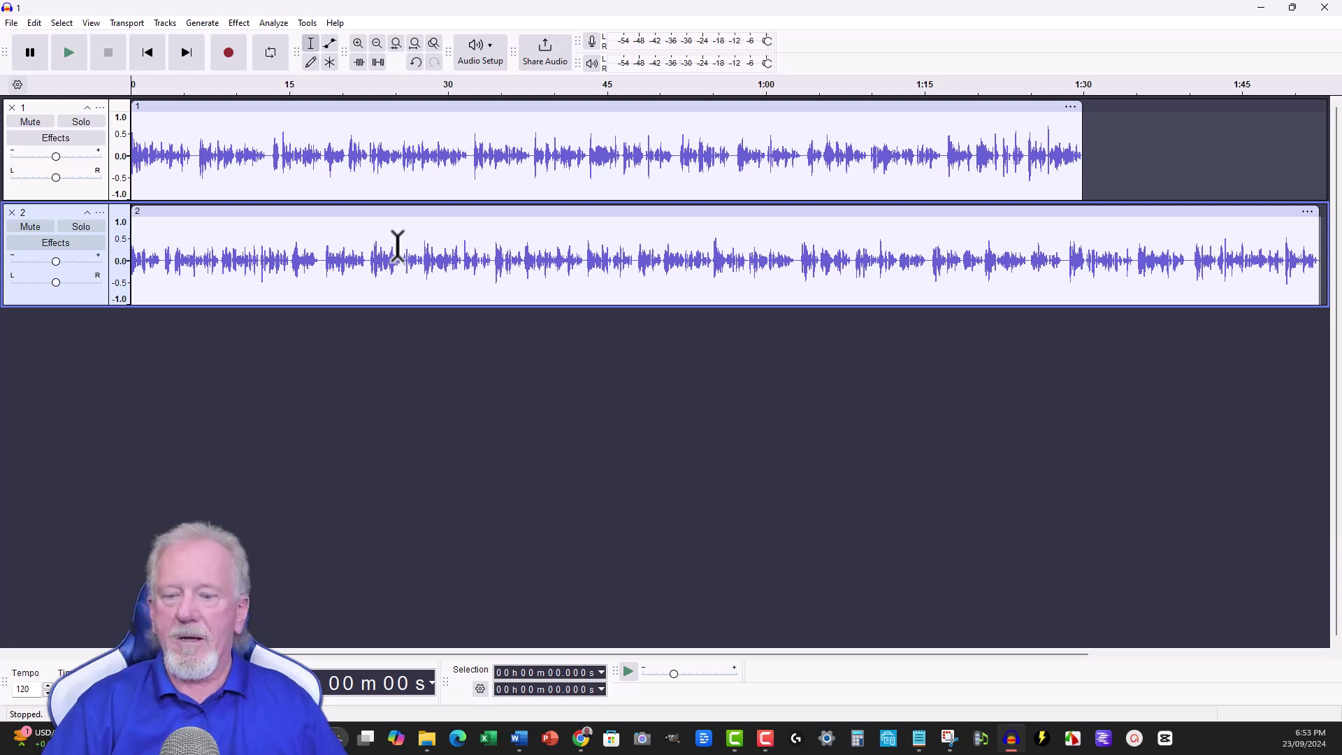
{"action": "scroll", "coordinate": [397, 245], "scroll_direction": "down", "scroll_amount": 5, "text": "ctrl"}
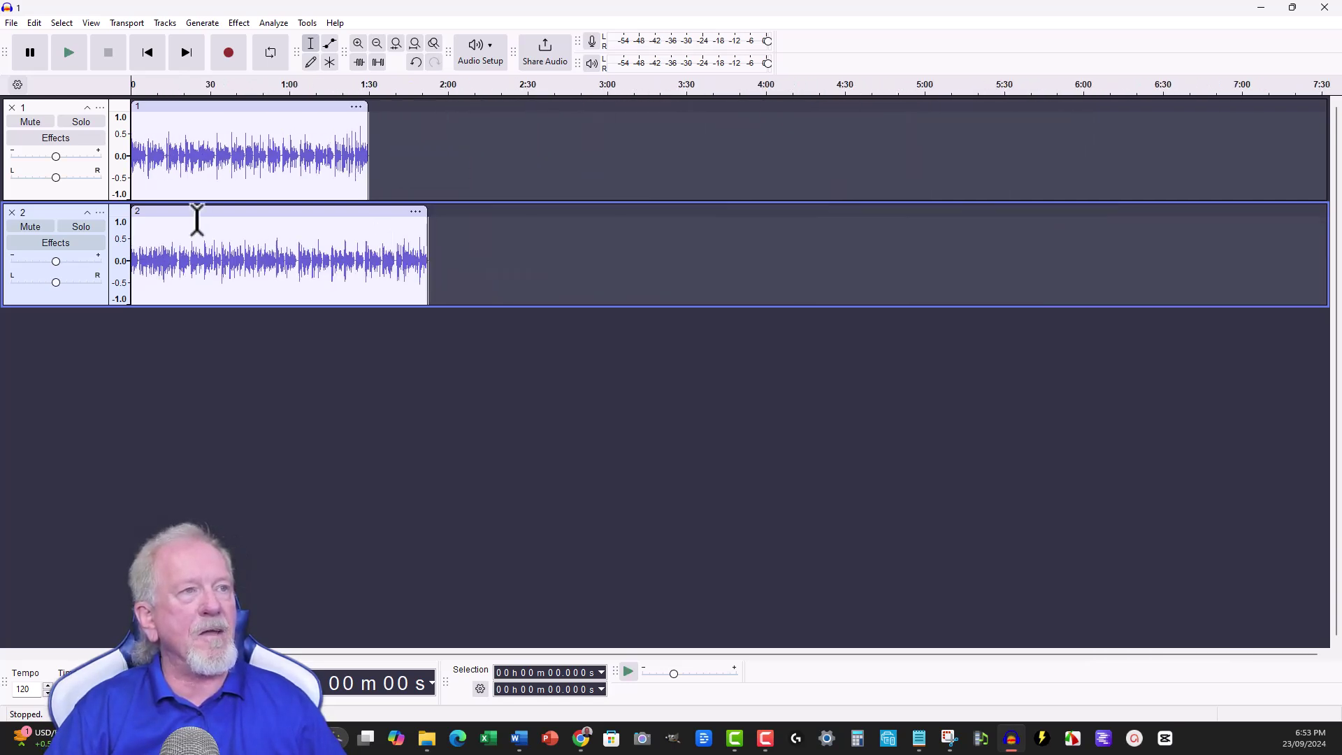
{"action": "left_click_drag", "start_coordinate": [200, 210], "coordinate": [355, 140]}
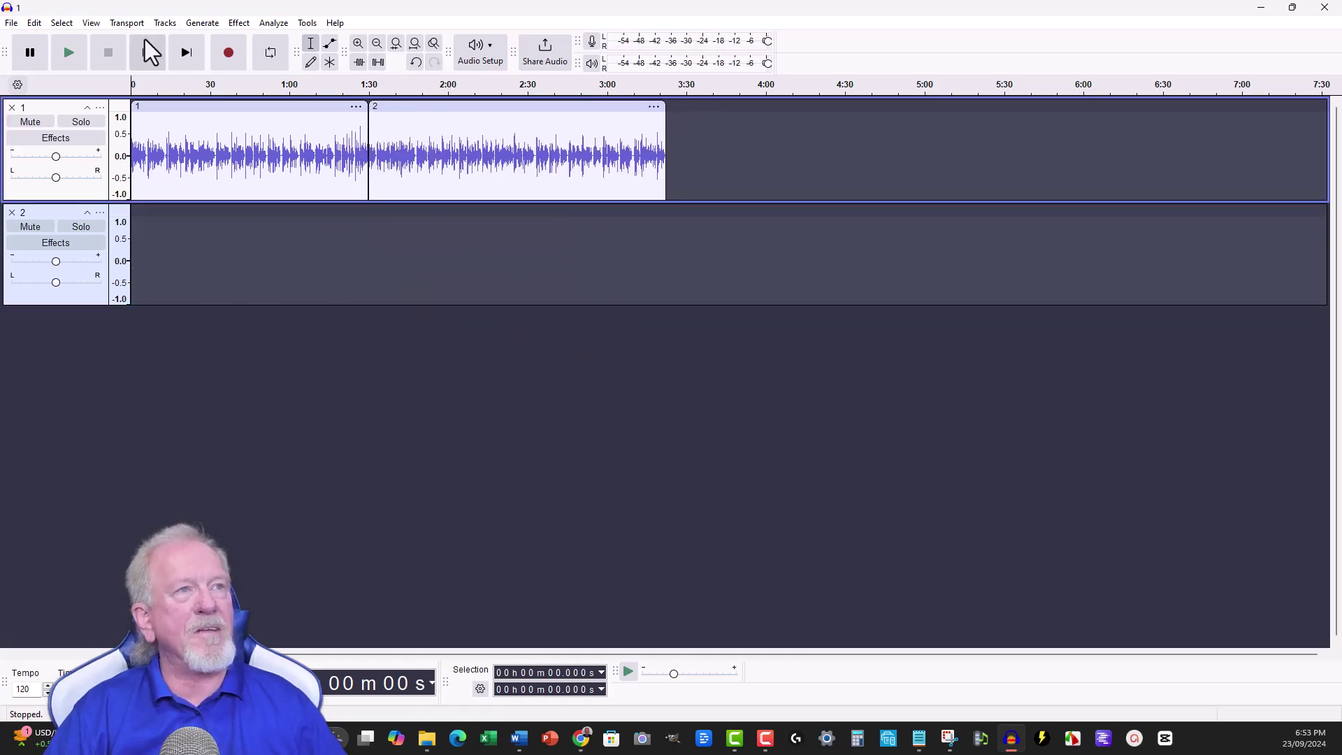
Step: Export the merged track to the computer as Audio PPT To Pictory.mp3, then minimize Audacity
{"action": "left_click", "coordinate": [11, 23]}
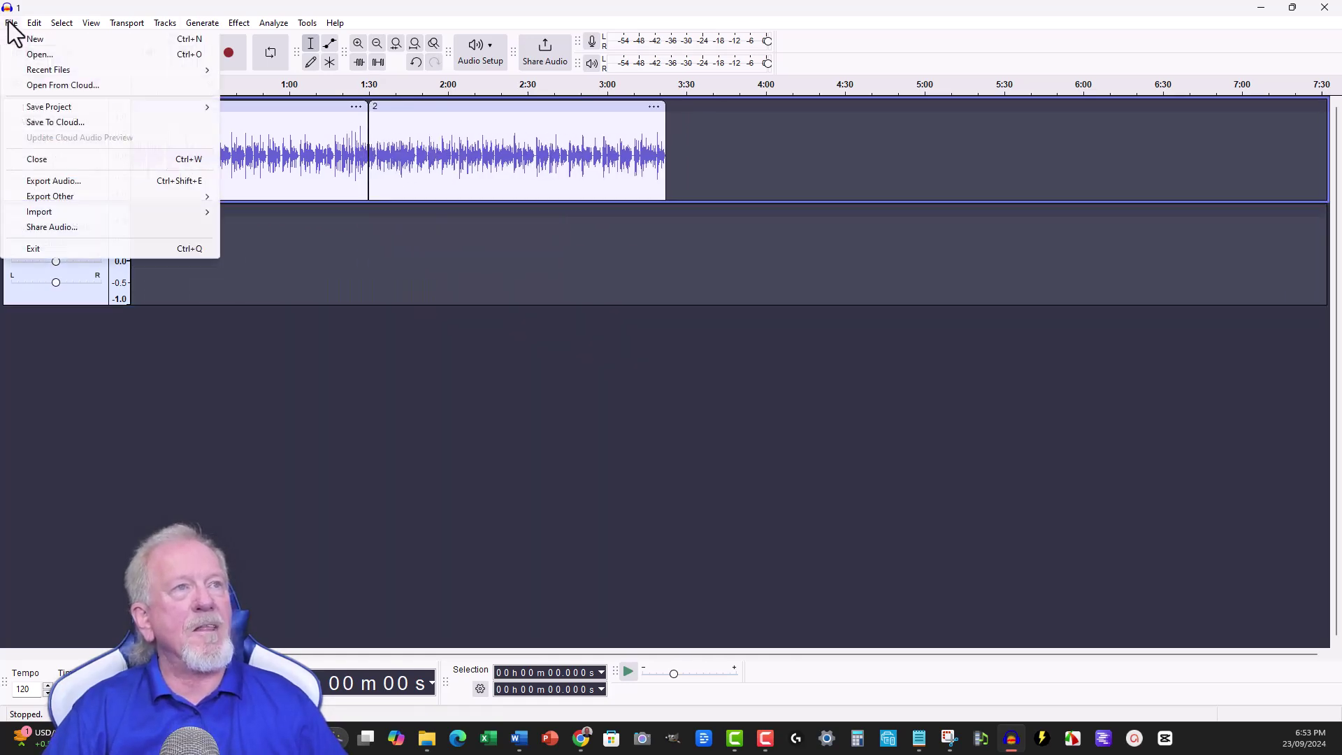
{"action": "left_click", "coordinate": [46, 180]}
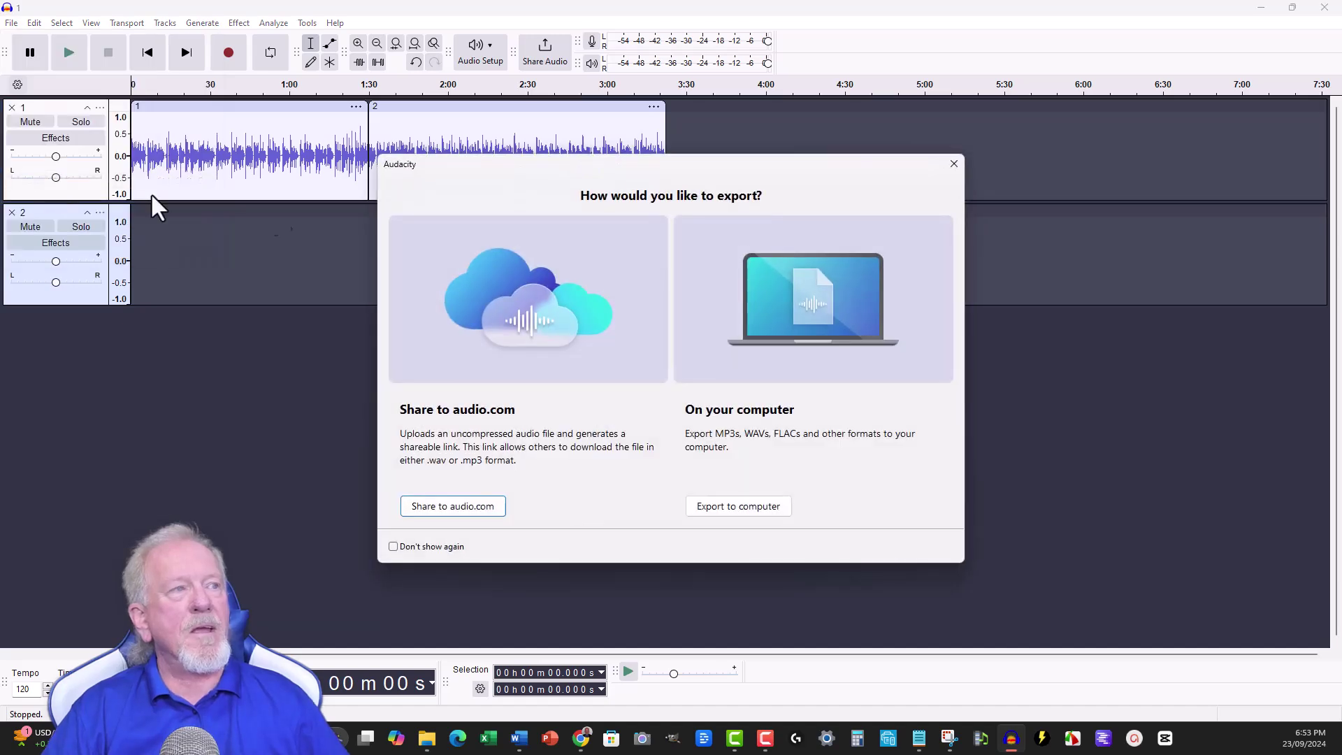
{"action": "left_click", "coordinate": [743, 506]}
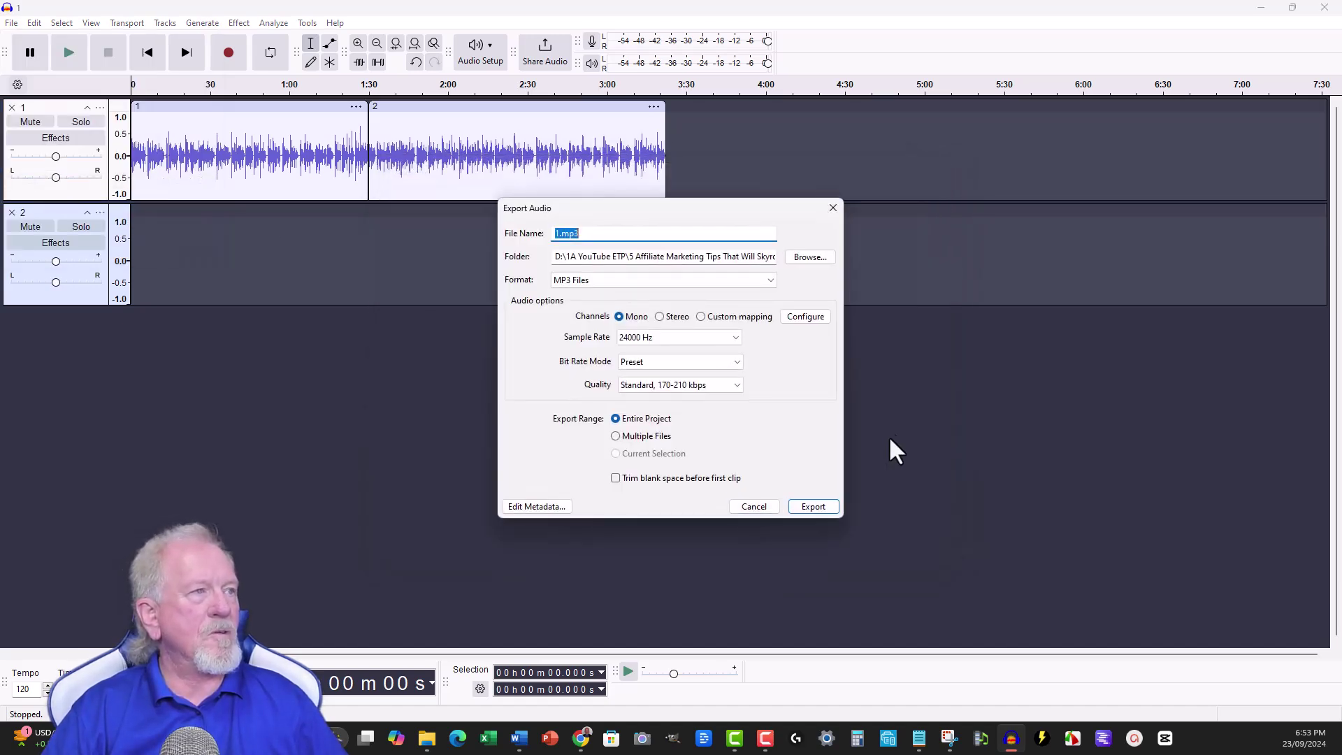
{"action": "left_click", "coordinate": [820, 261]}
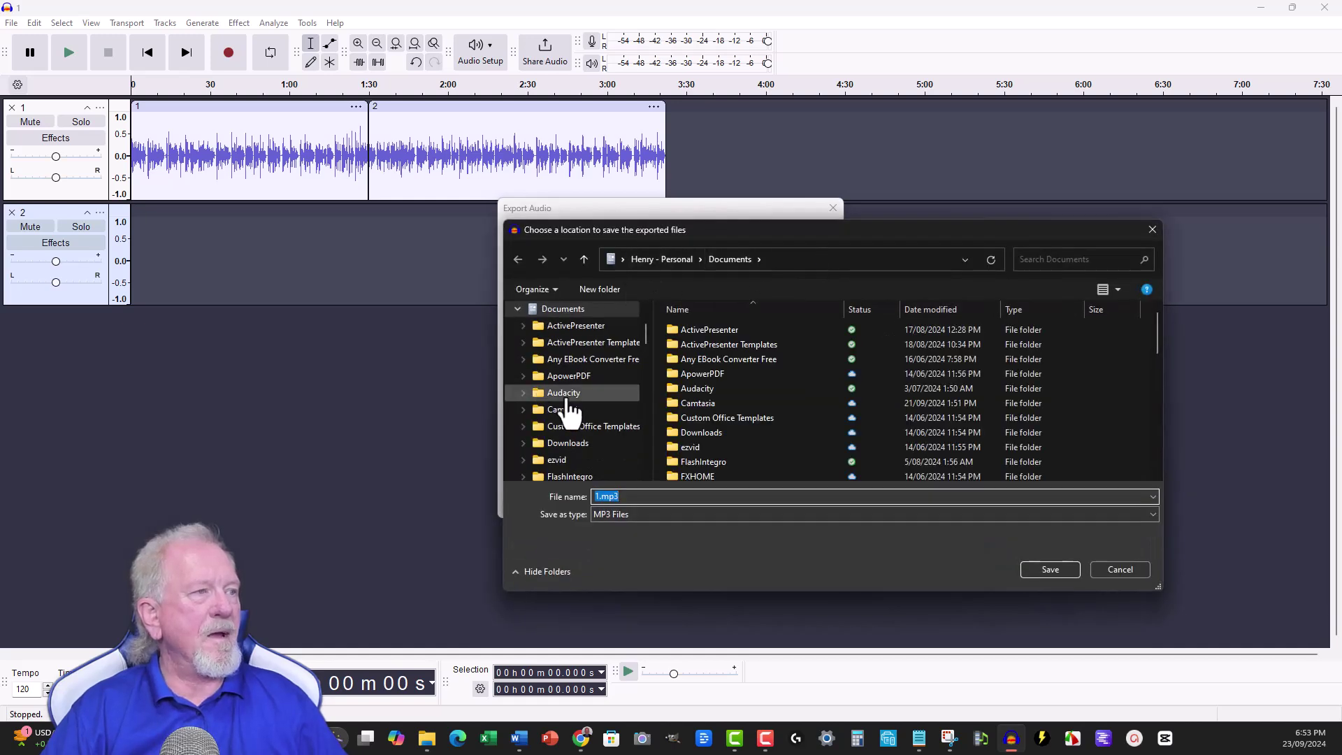
{"action": "scroll", "coordinate": [569, 410], "scroll_direction": "down", "scroll_amount": 5}
{"action": "scroll", "coordinate": [564, 406], "scroll_direction": "down", "scroll_amount": 5}
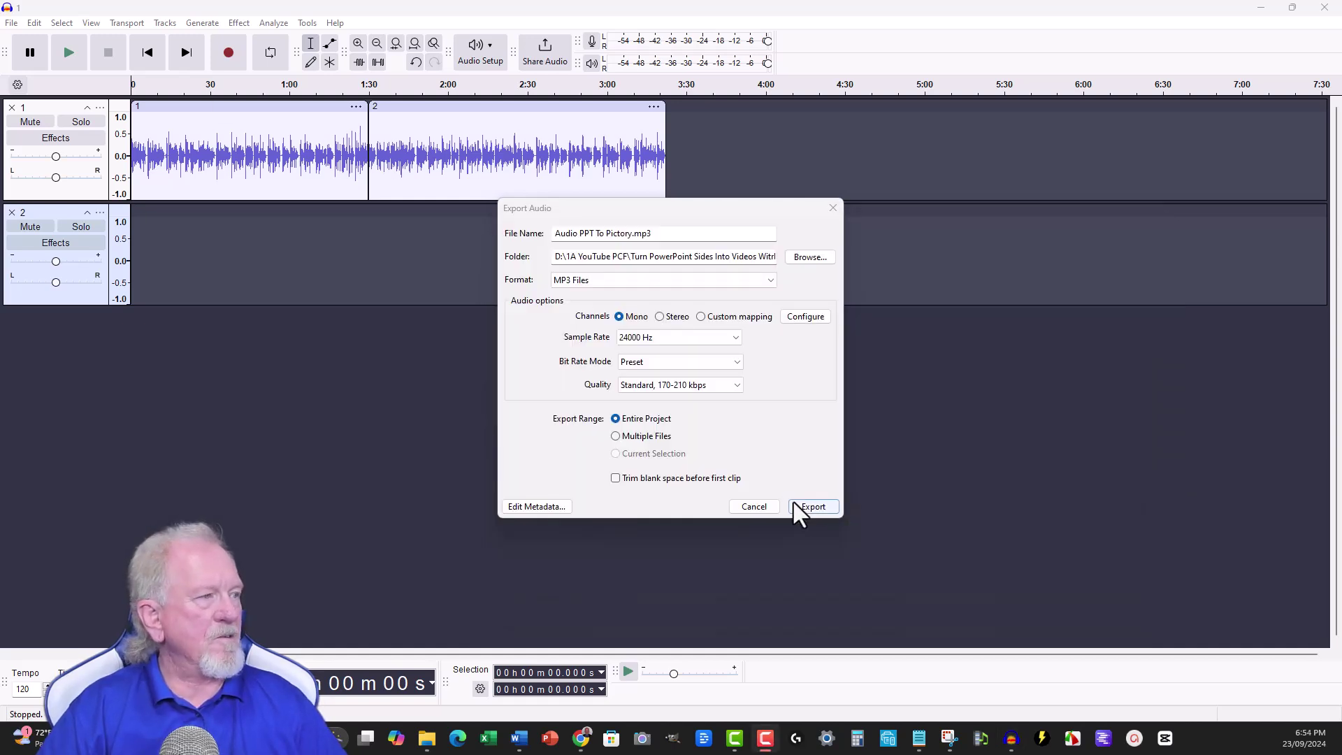
{"action": "left_click", "coordinate": [804, 509]}
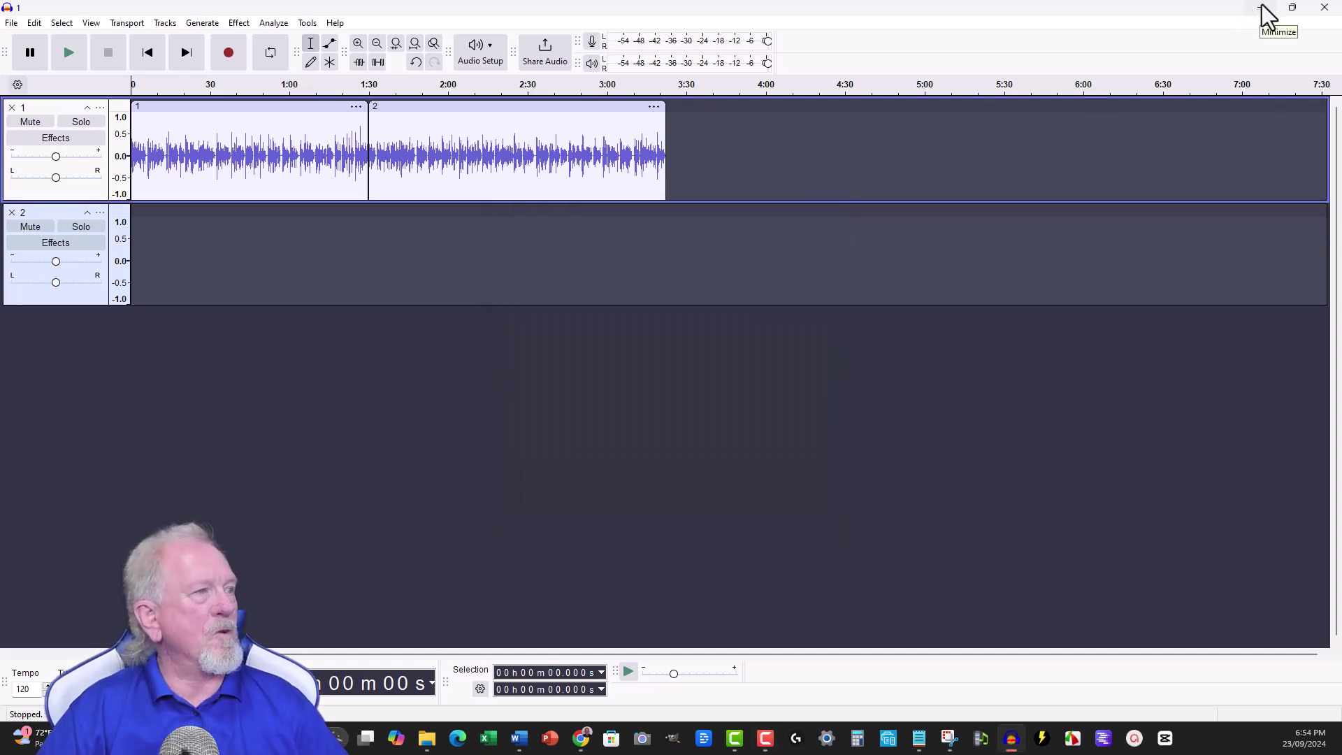
{"action": "left_click", "coordinate": [1262, 7]}
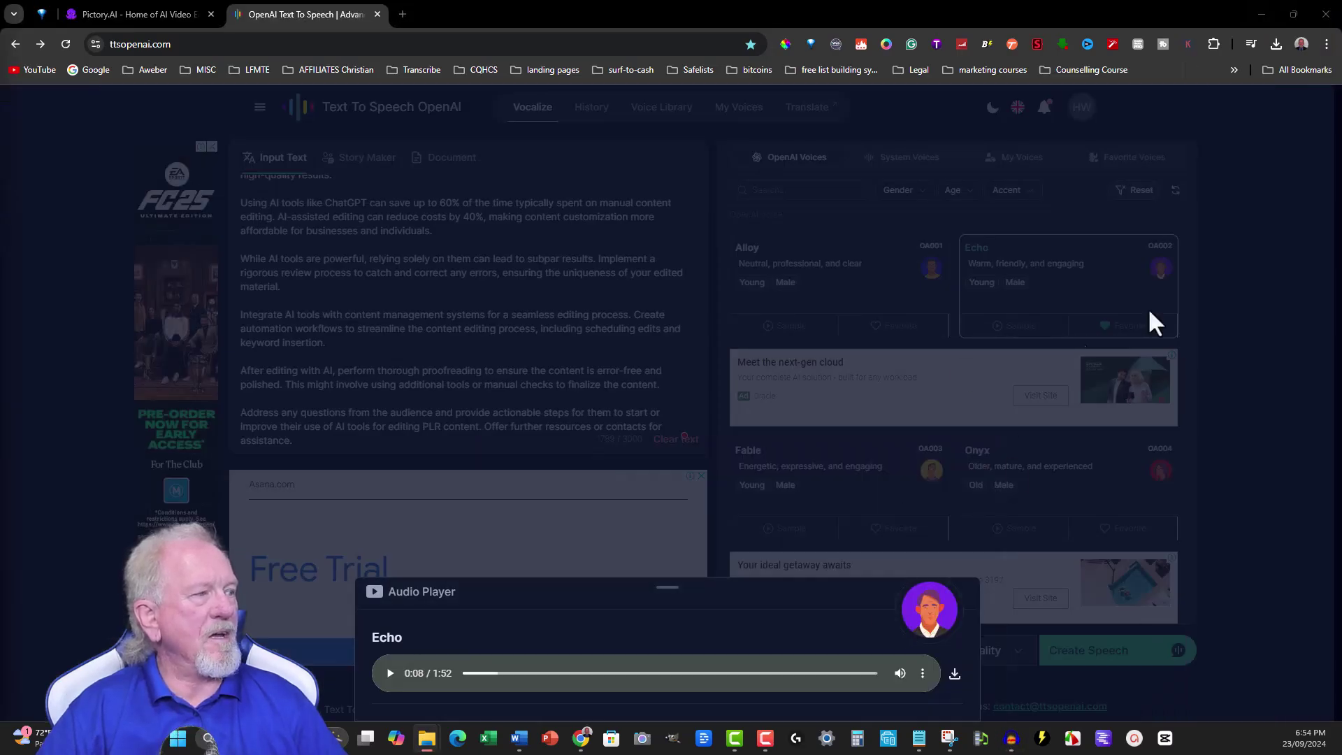
Step: In Pictory's Audio panel, upload Audio PPT To Pictory.mp3 as Scene 1's voice-over
{"action": "left_click", "coordinate": [1230, 216]}
{"action": "left_click", "coordinate": [126, 14]}
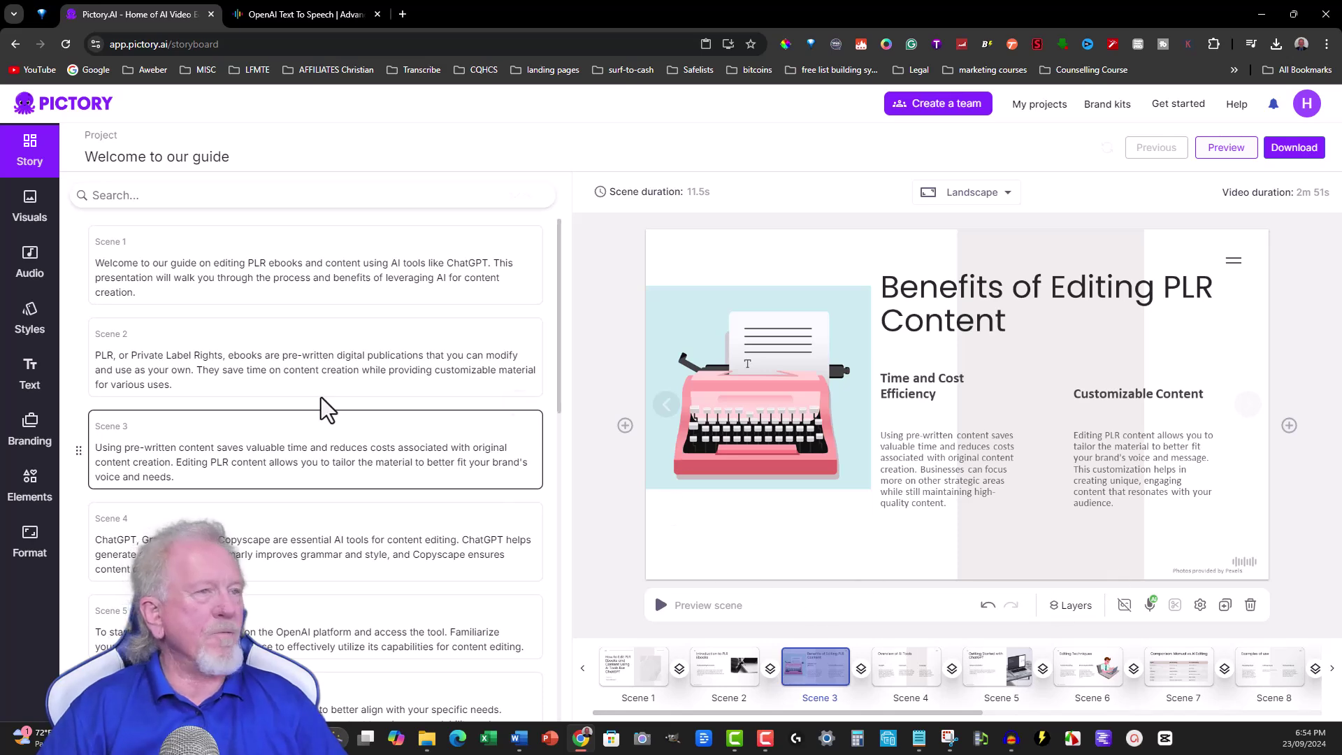
{"action": "left_click", "coordinate": [29, 259]}
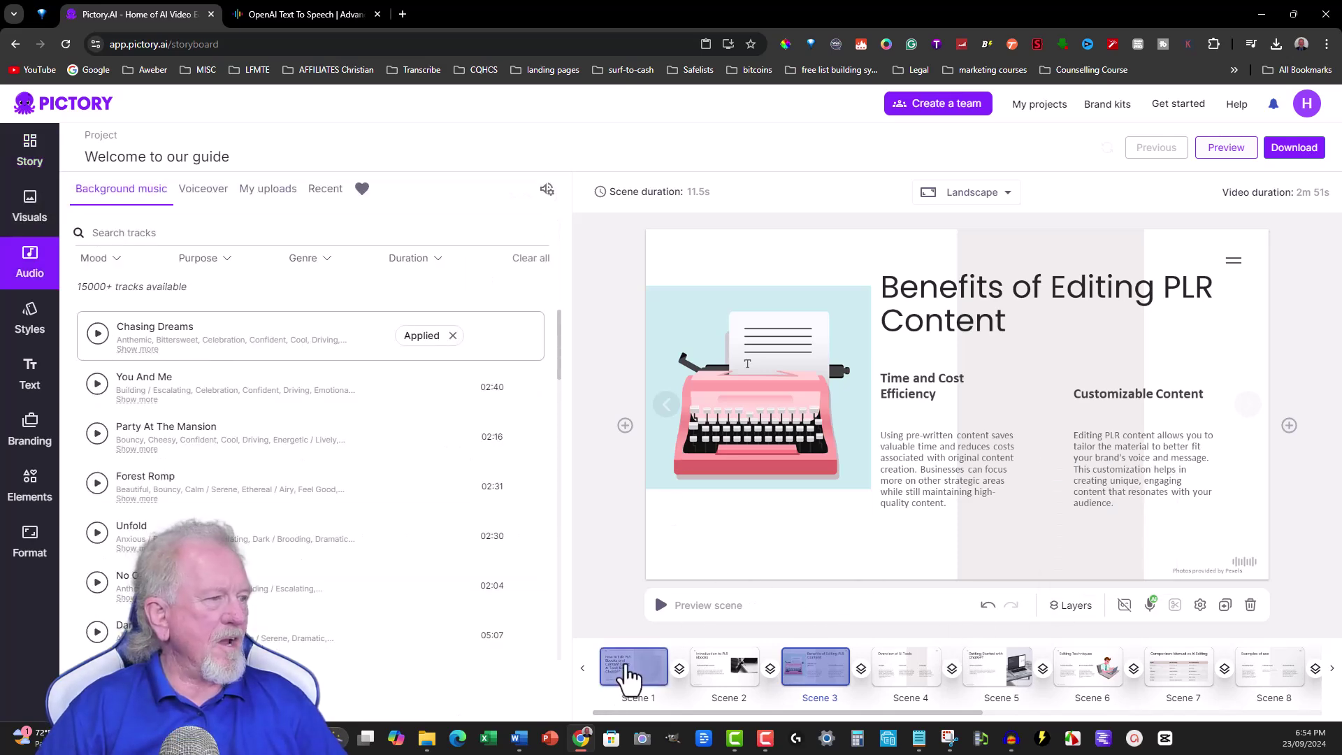
{"action": "left_click", "coordinate": [627, 673]}
{"action": "left_click", "coordinate": [1150, 605]}
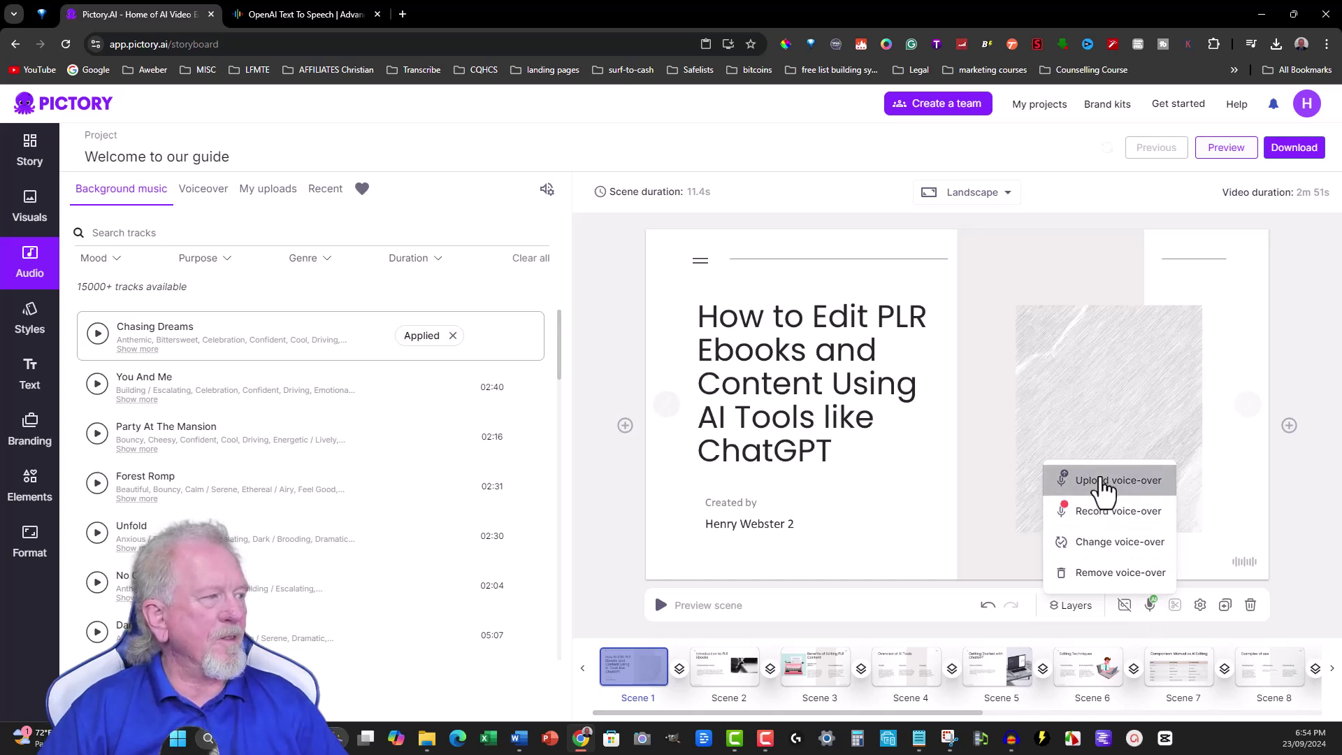
{"action": "left_click", "coordinate": [1103, 481]}
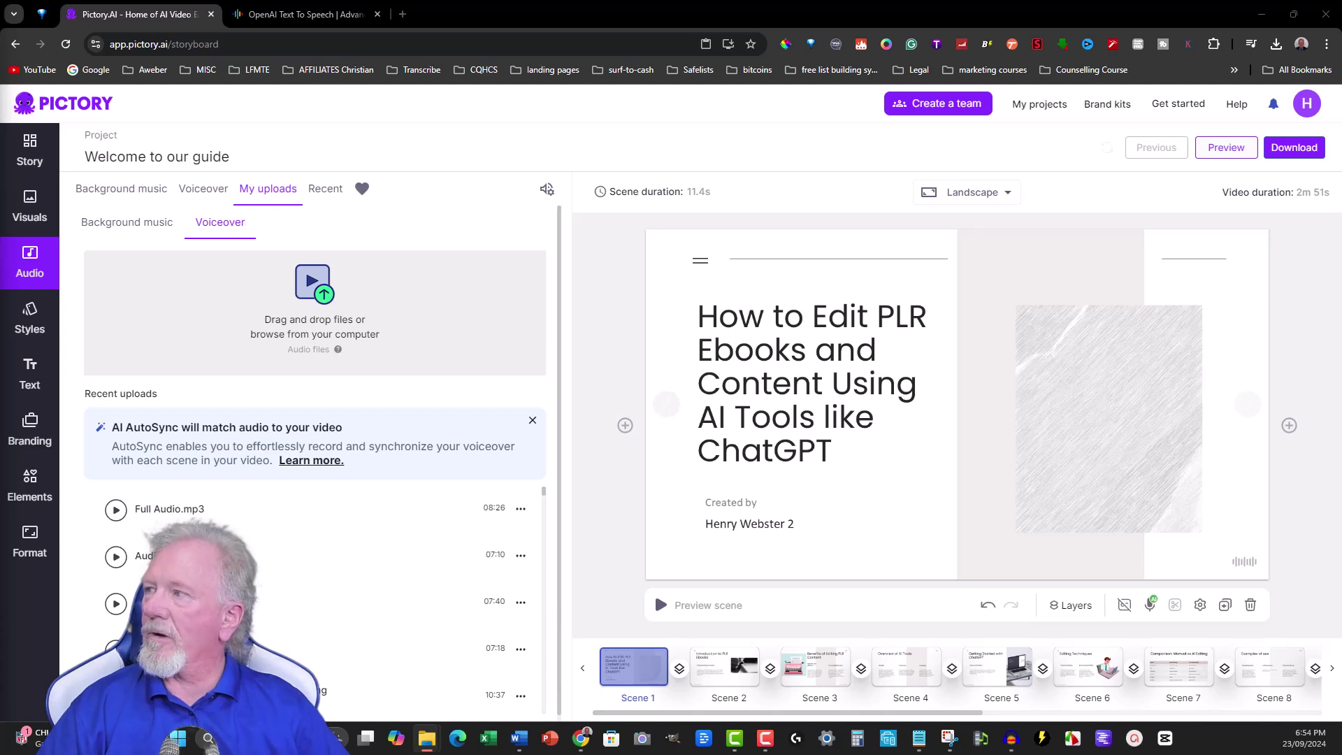
{"action": "left_click_drag", "start_coordinate": [371, 240], "coordinate": [308, 339]}
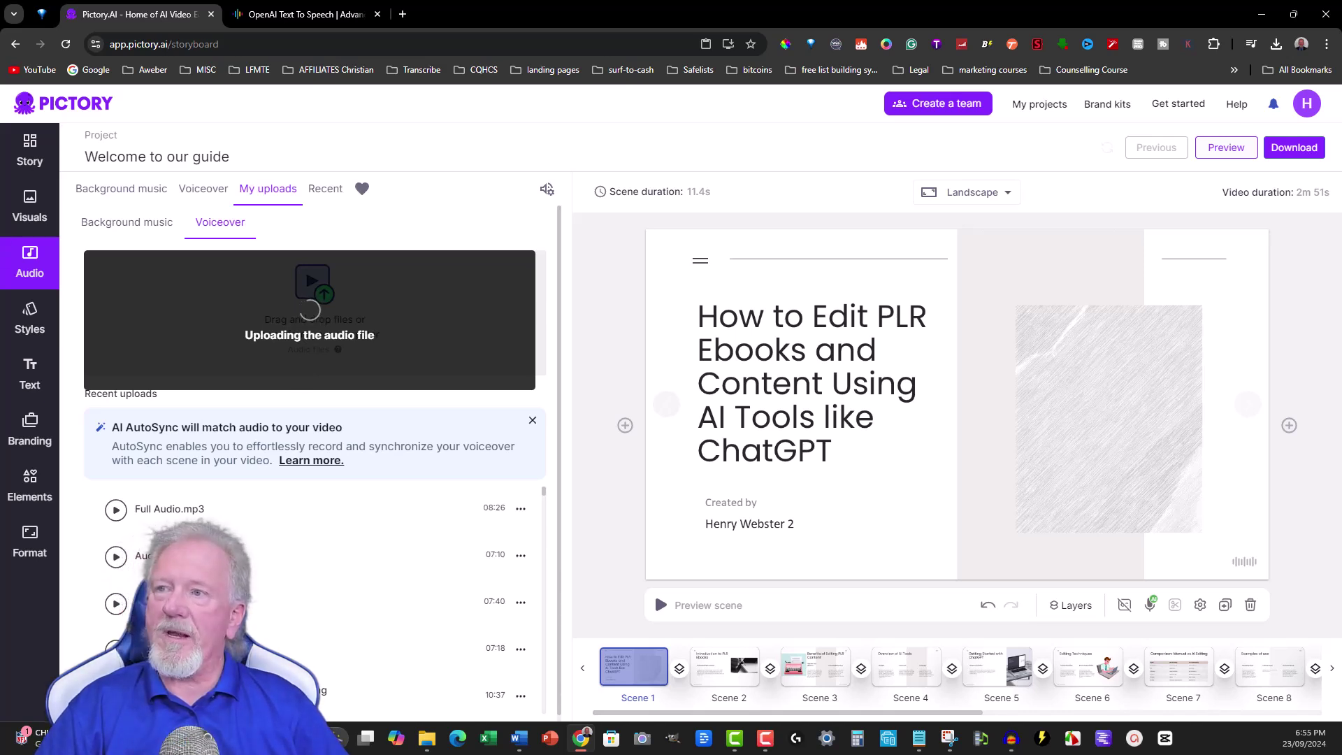
{"action": "mouse_move", "coordinate": [159, 519]}
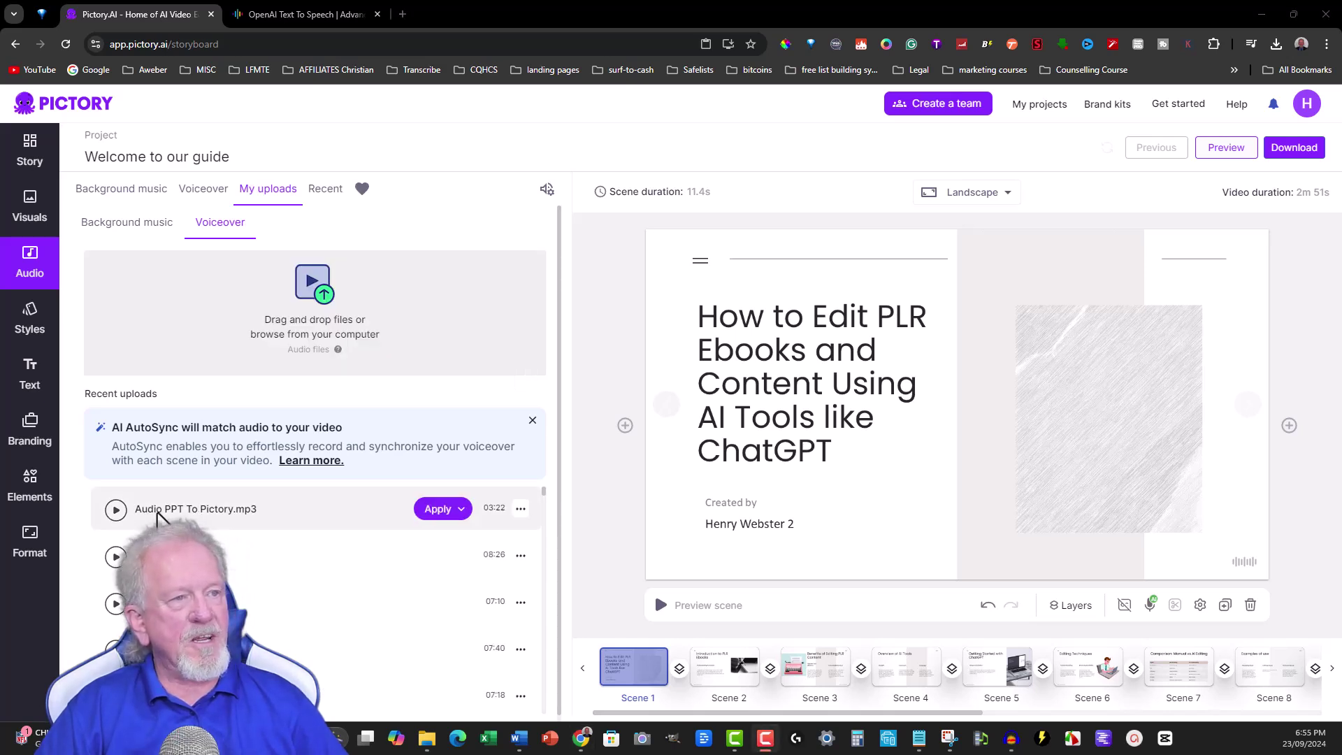
Step: Apply the uploaded Audio PPT To Pictory.mp3 voiceover to the entire video
{"action": "left_click", "coordinate": [461, 511]}
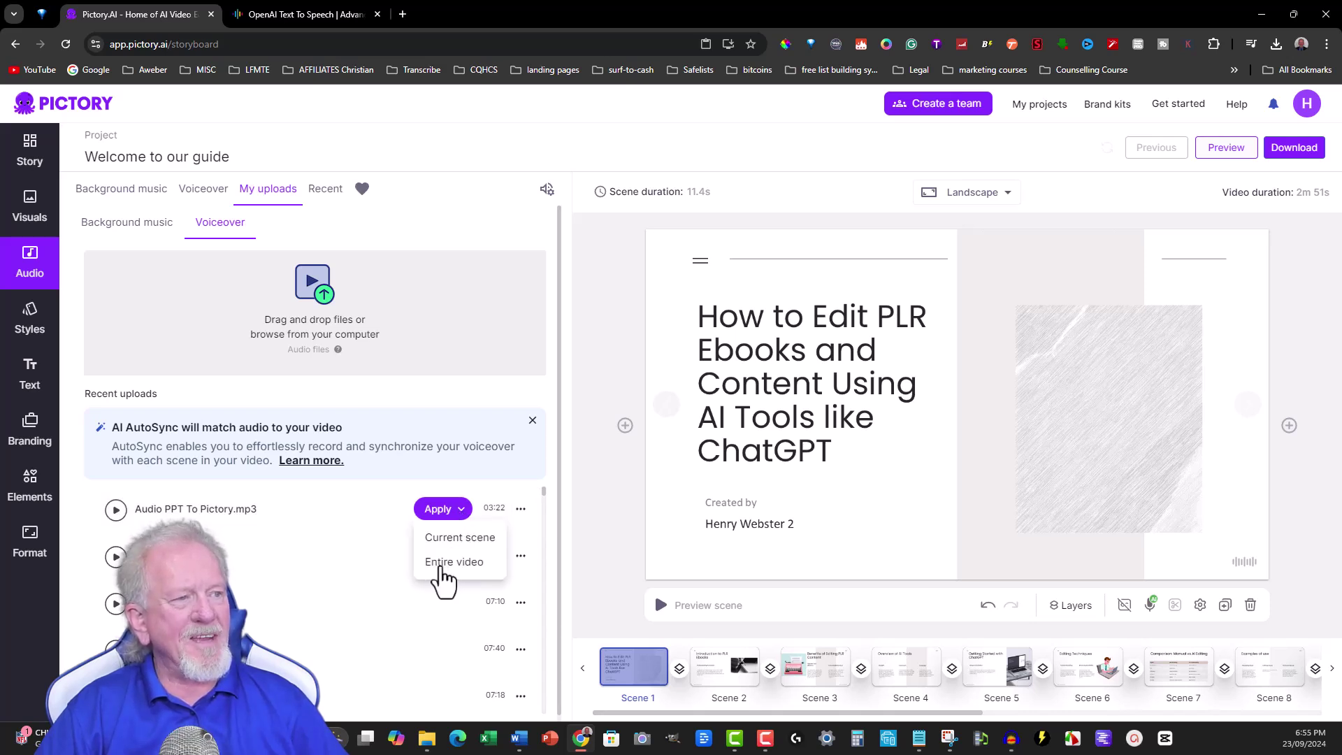
{"action": "left_click", "coordinate": [432, 564]}
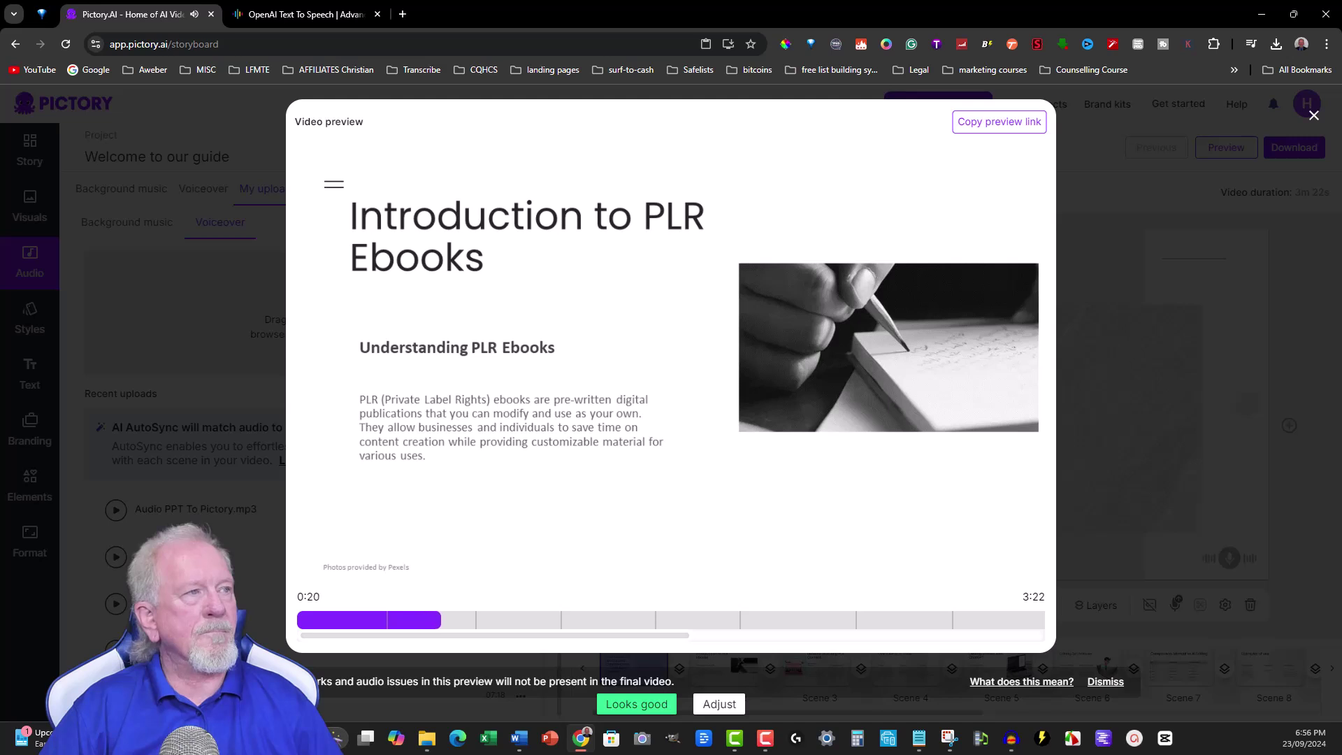
Step: Pause the 3:22 narrated preview and close the Video preview window
{"action": "mouse_move", "coordinate": [749, 367]}
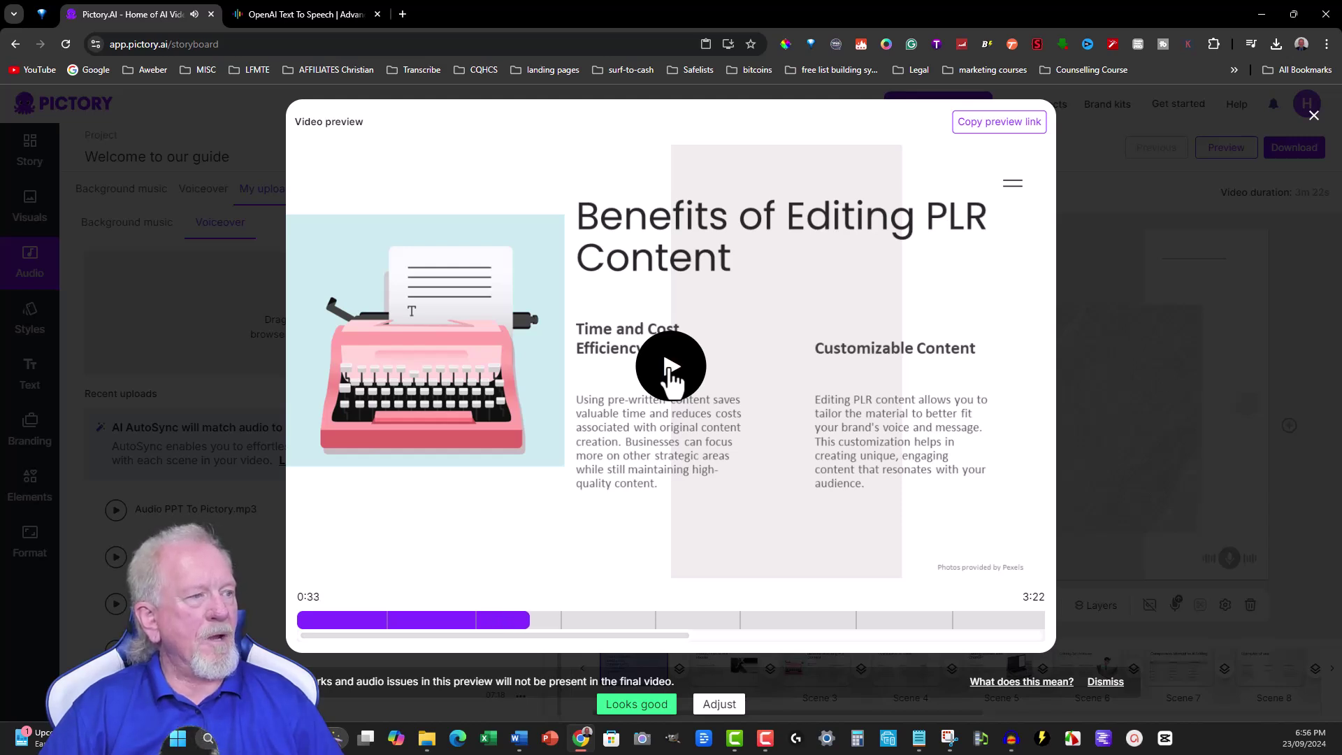
{"action": "left_click", "coordinate": [671, 365]}
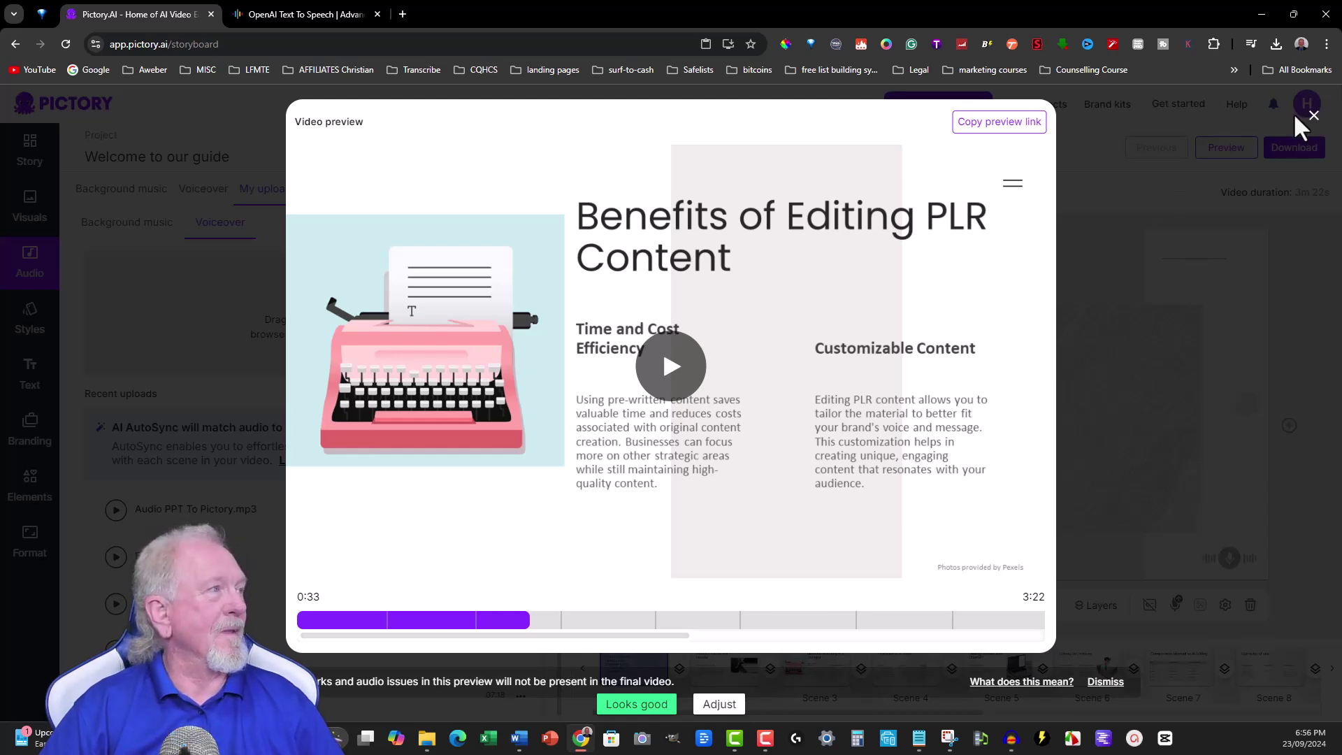
{"action": "left_click", "coordinate": [1313, 119]}
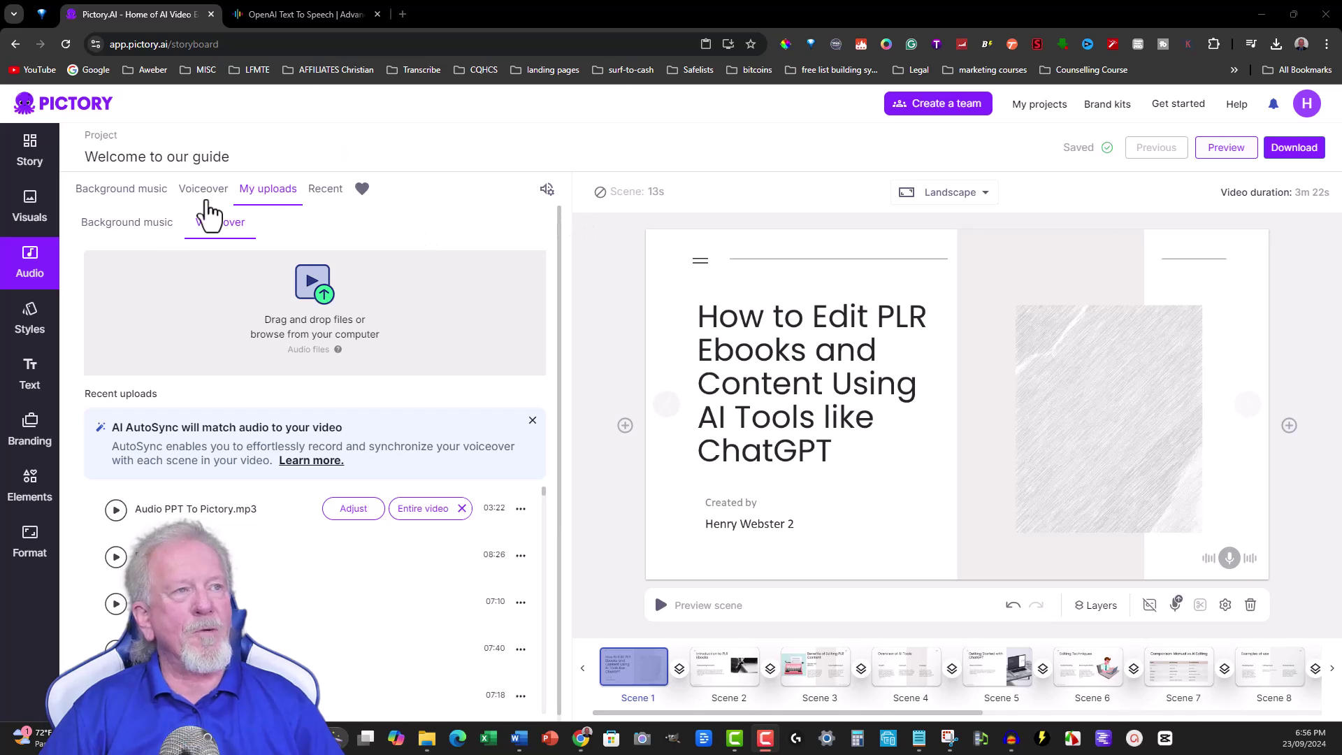
Step: Drag the background music volume to 0%, leaving the voiceover at 50%
{"action": "left_click", "coordinate": [114, 234]}
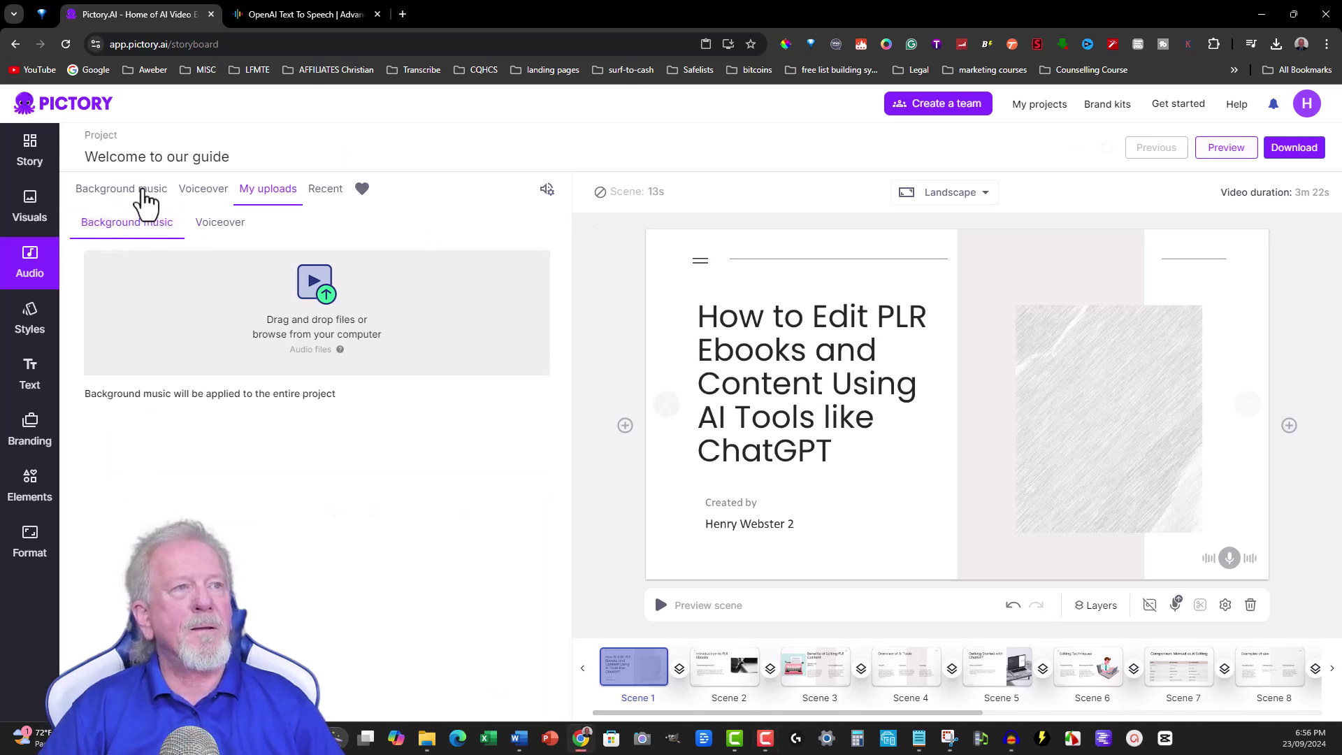
{"action": "left_click", "coordinate": [129, 200]}
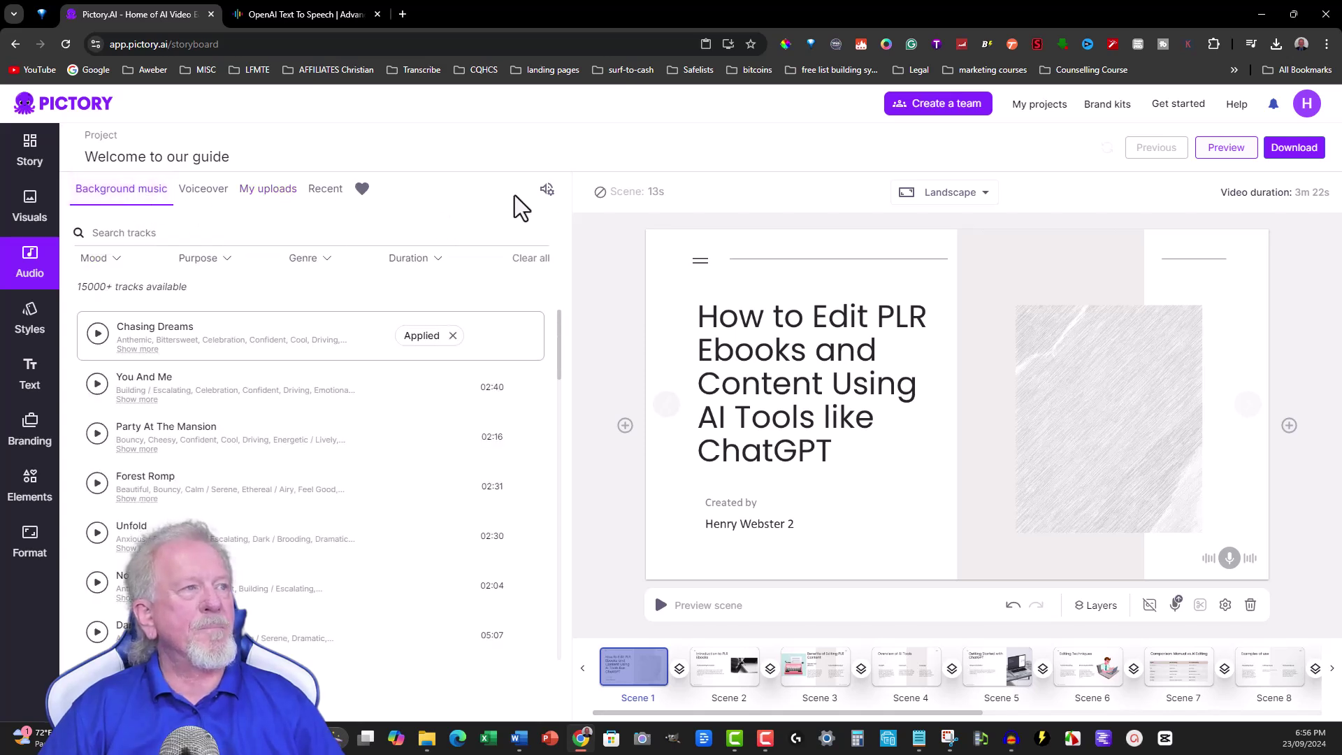
{"action": "left_click", "coordinate": [547, 189]}
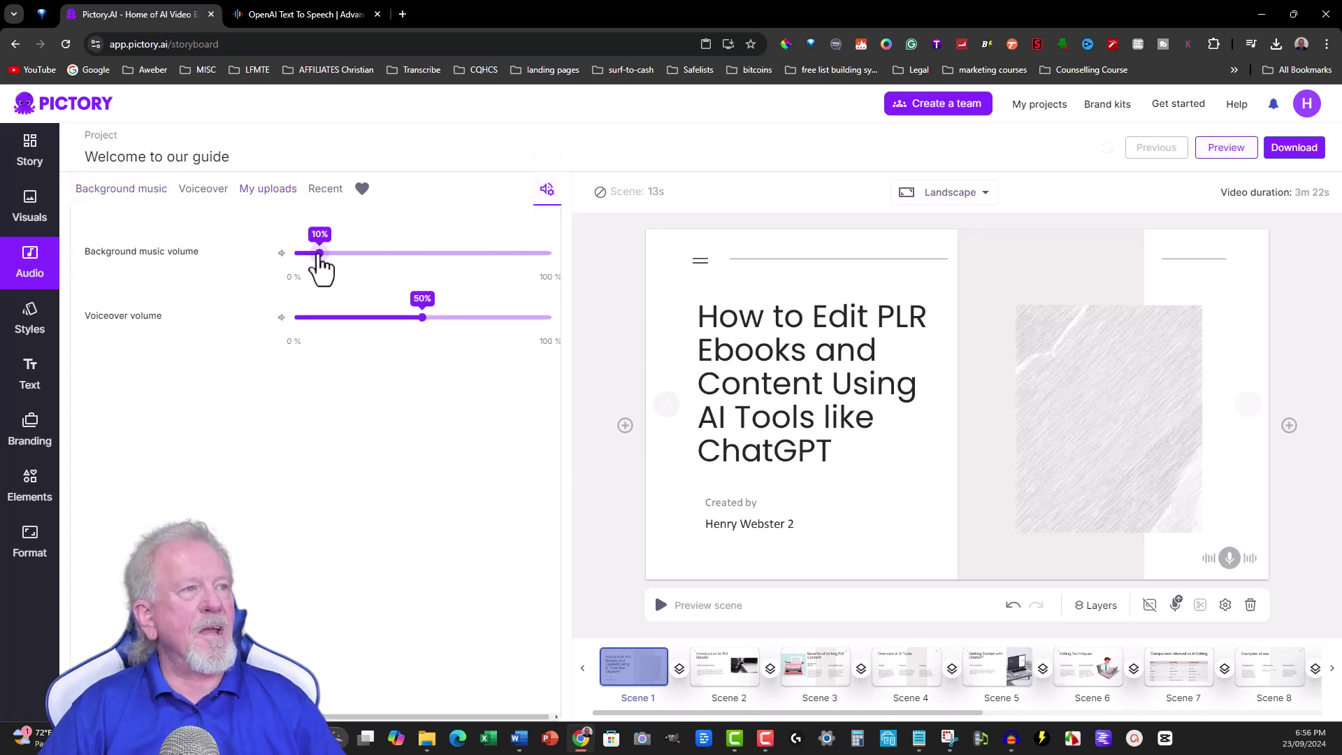
{"action": "left_click_drag", "start_coordinate": [320, 253], "coordinate": [265, 257]}
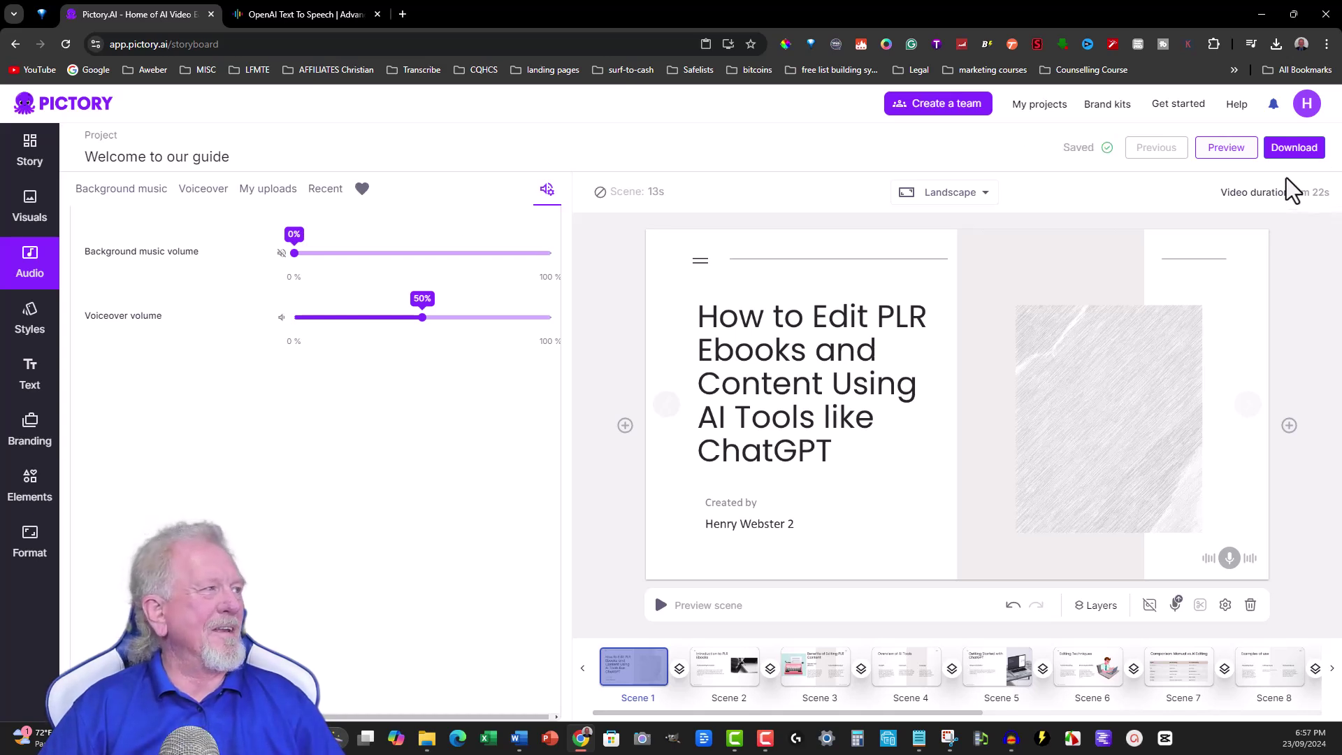
Step: Render the video and save it as AI PLR.mp4
{"action": "left_click", "coordinate": [1290, 152]}
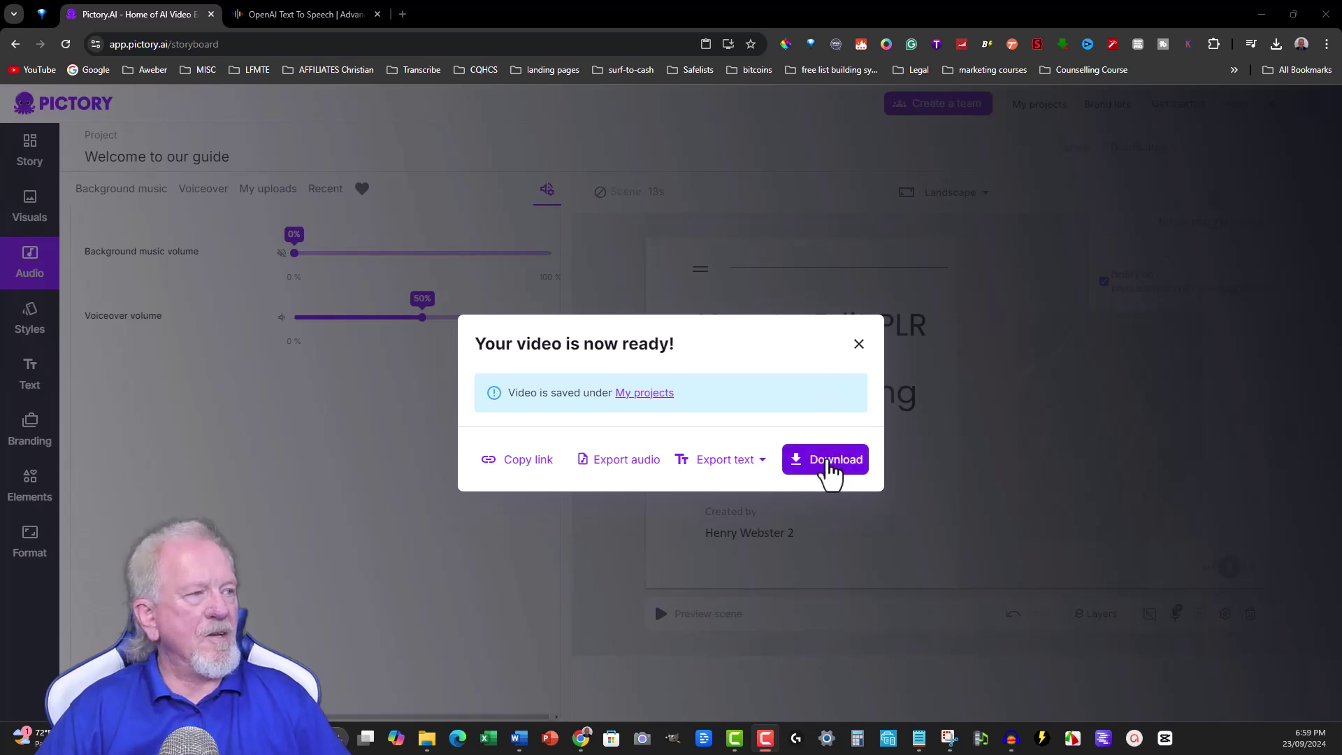
{"action": "left_click", "coordinate": [811, 461]}
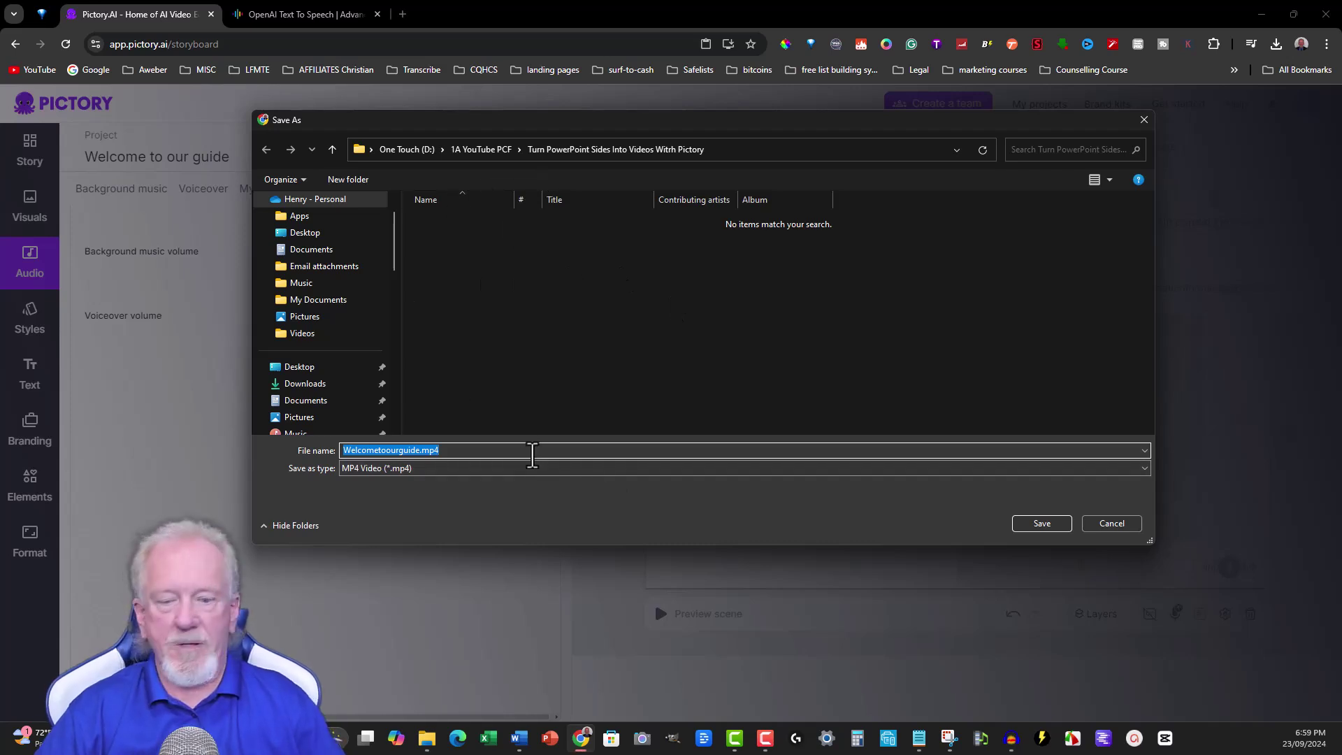
{"action": "type", "text": "AI"}
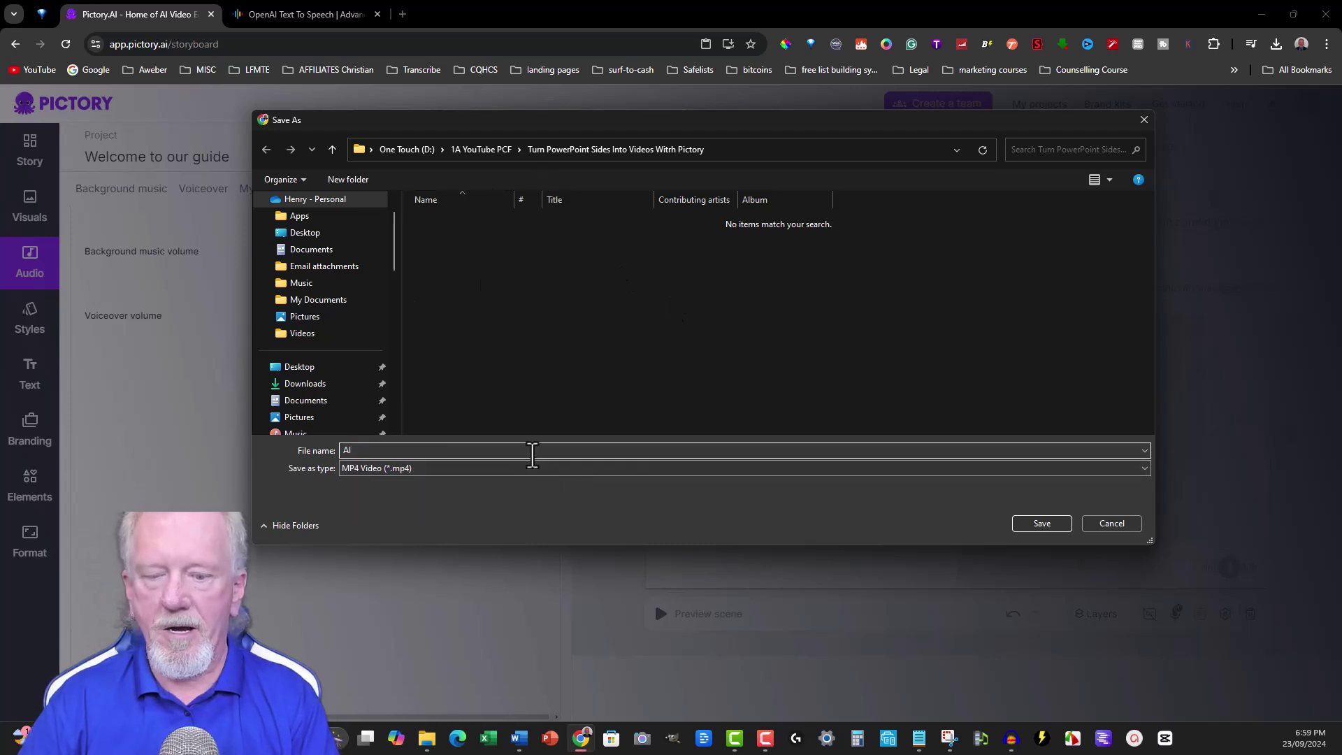
{"action": "type", "text": " PLR"}
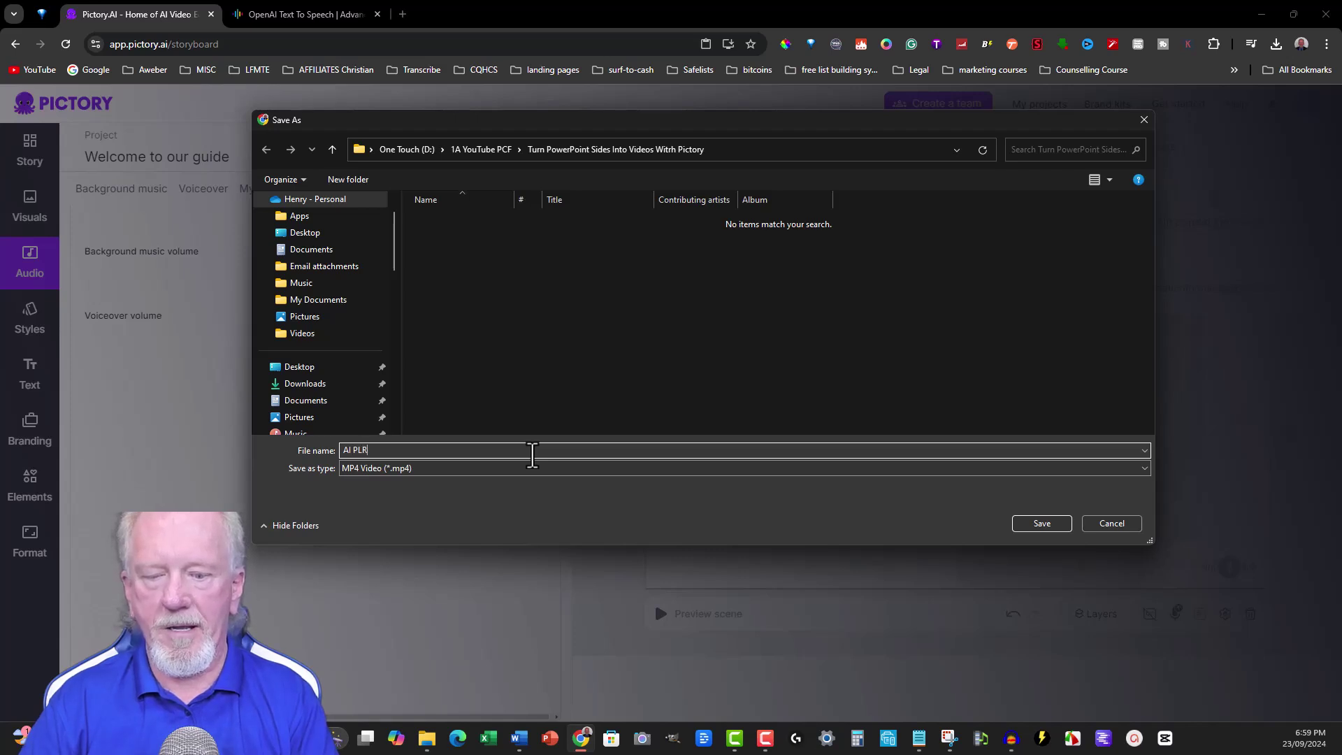
{"action": "left_click", "coordinate": [1042, 525]}
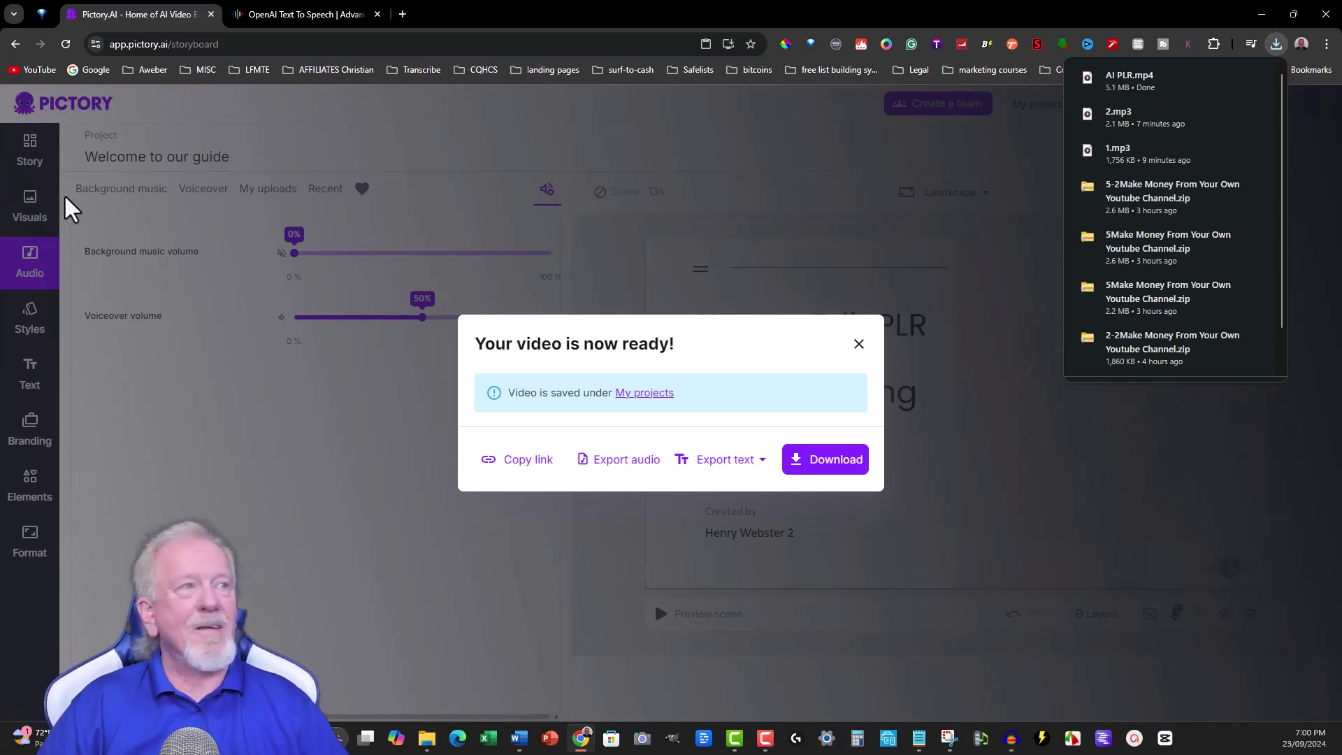
Step: Close the browser's download list once AI PLR.mp4 shows as done
{"action": "left_click", "coordinate": [761, 149]}
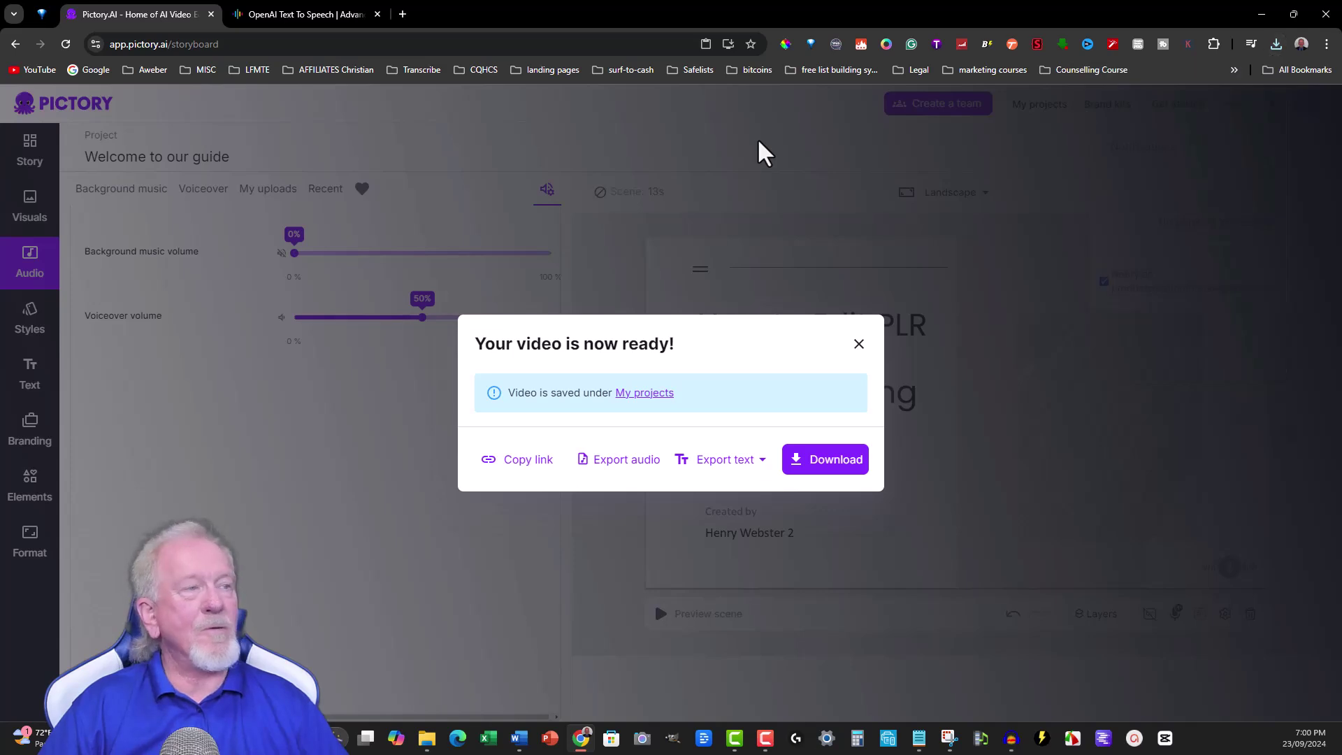